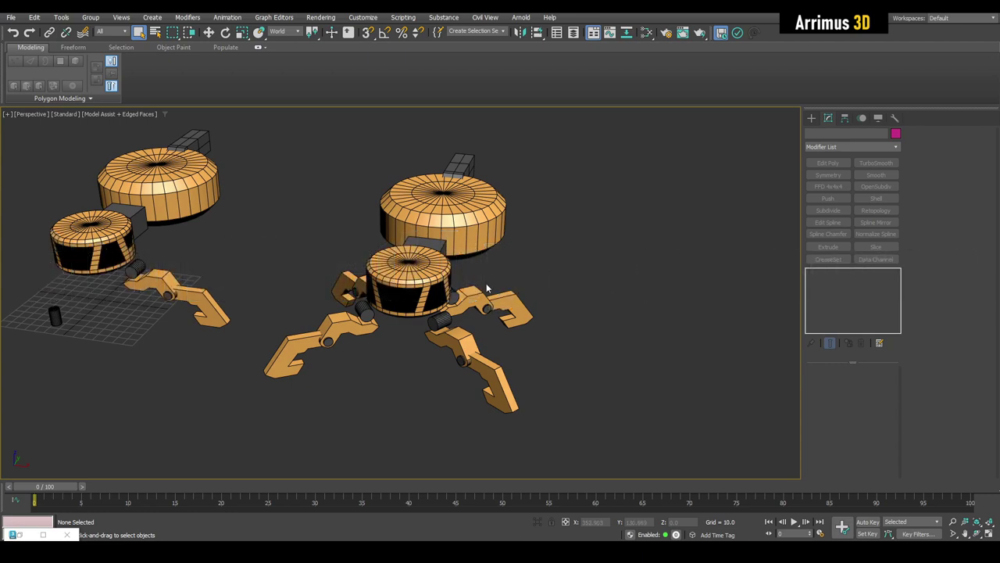
Detach the Snap Working Pivot Tools submenu as a floating window and place it beside the robot model
middle_drag(450, 271, 492, 286)
scroll(469, 265, up, 4)
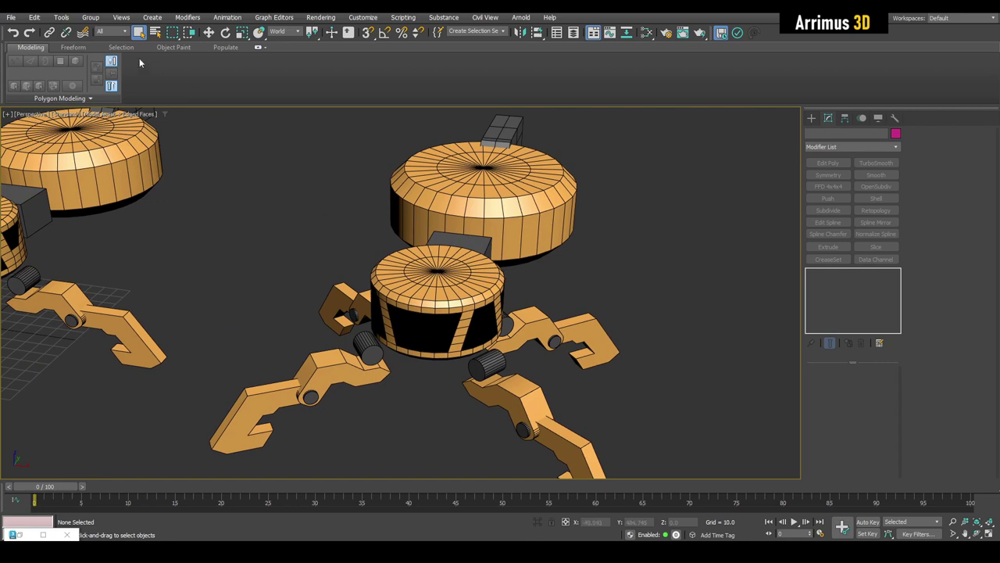
click(61, 18)
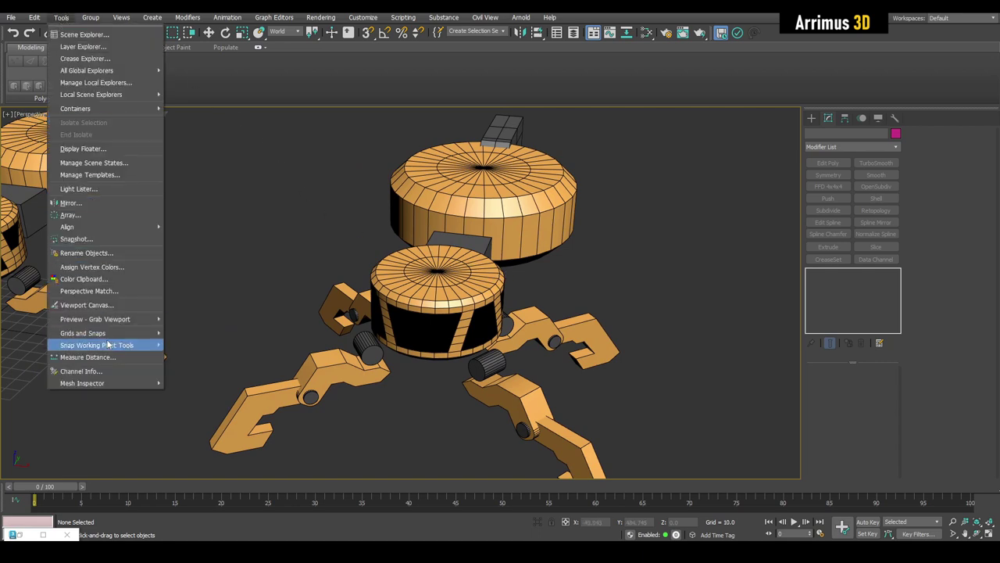
mouse_move(109, 346)
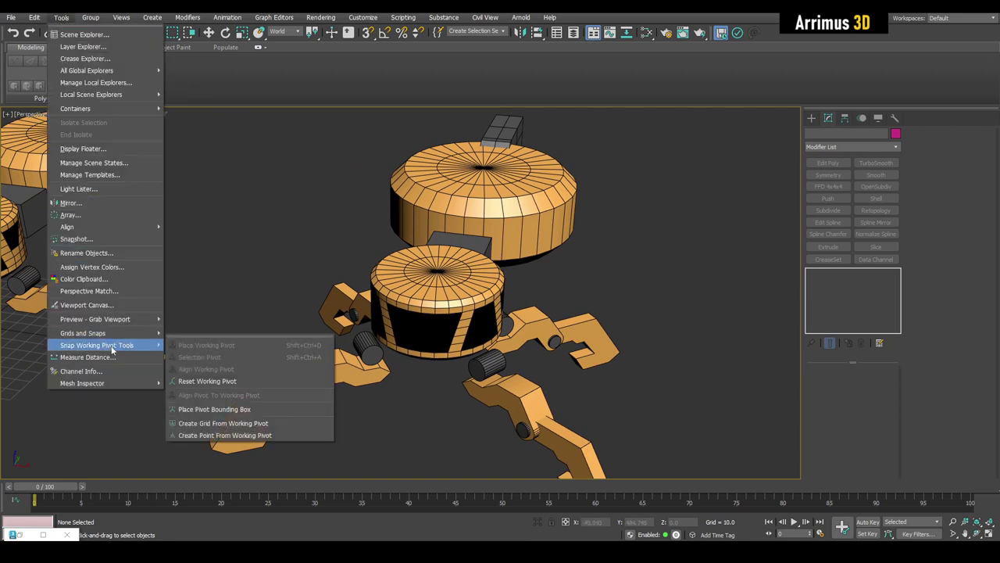
click(216, 336)
drag(240, 324, 206, 222)
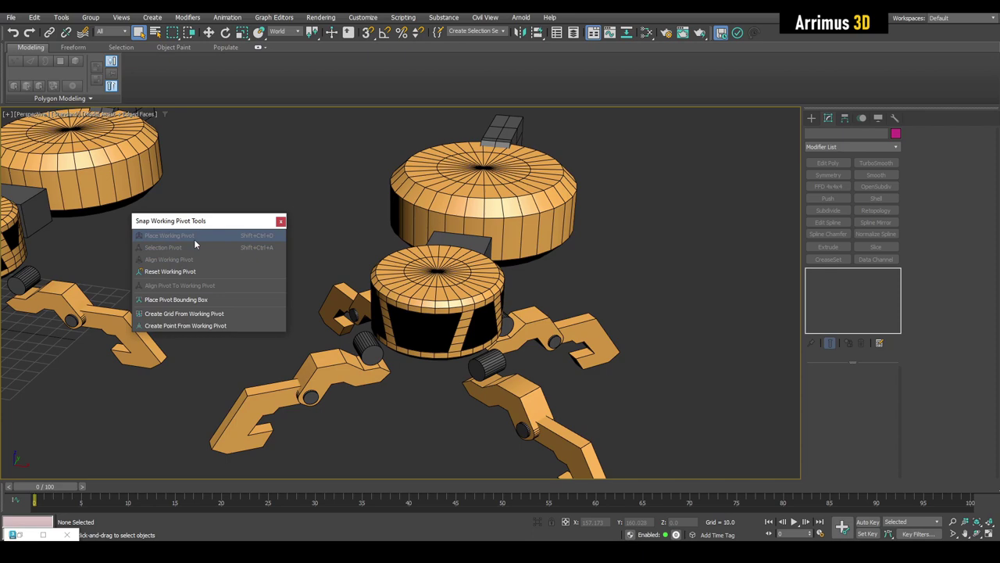
middle_drag(186, 205, 210, 209)
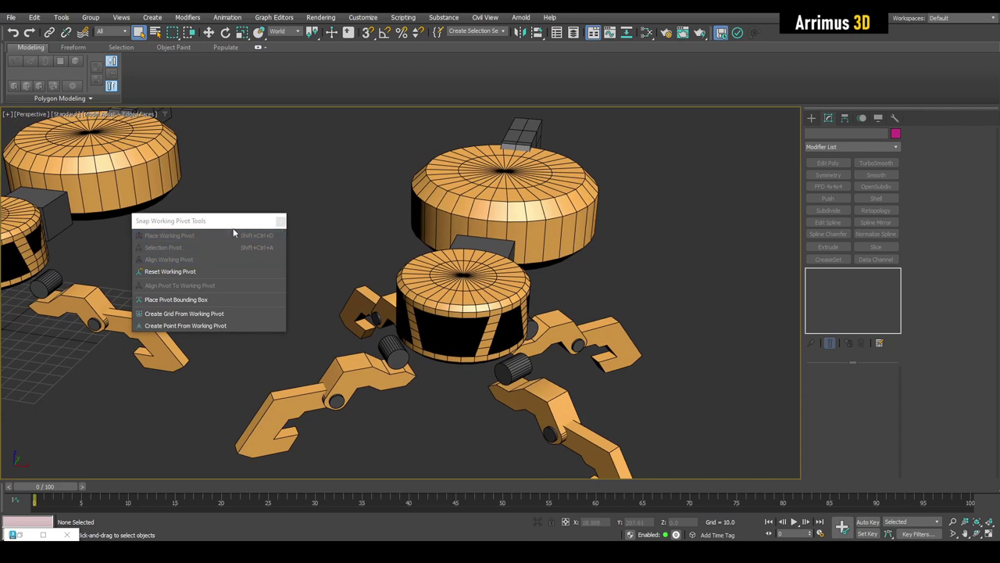
drag(225, 226, 216, 275)
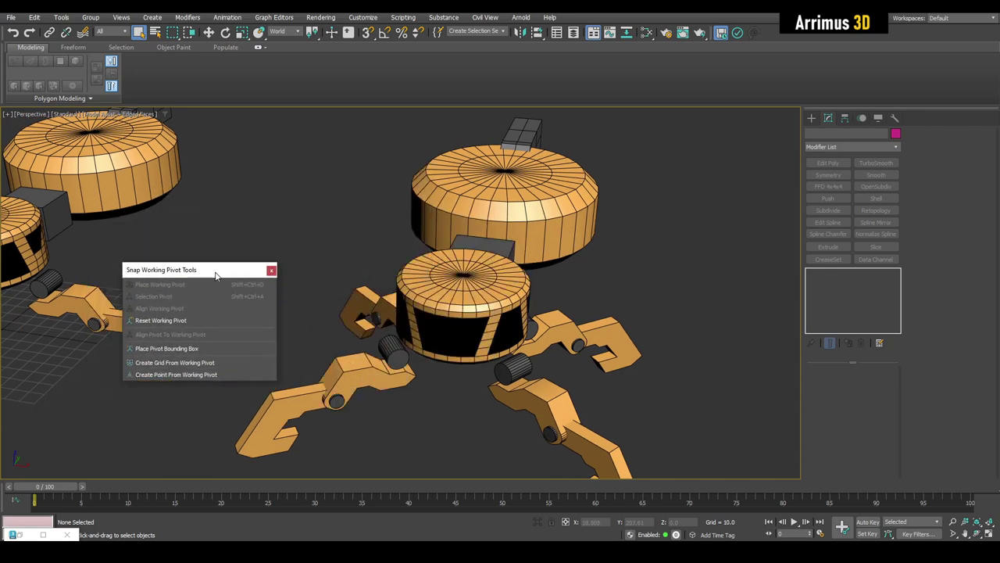
Disable Symmetry on the robot's front upper leg segment and add an Edit Poly modifier directly above its Shell modifier
middle_drag(396, 330, 709, 278)
middle_drag(389, 276, 238, 280)
middle_drag(668, 349, 493, 273)
click(456, 322)
scroll(455, 330, up, 2)
scroll(472, 328, up, 5)
scroll(451, 323, down, 3)
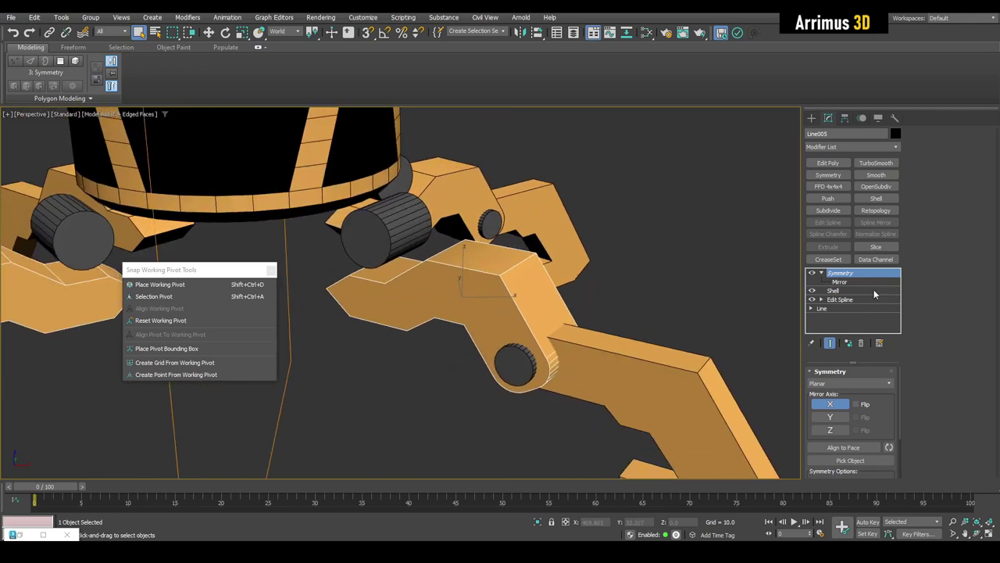
click(812, 273)
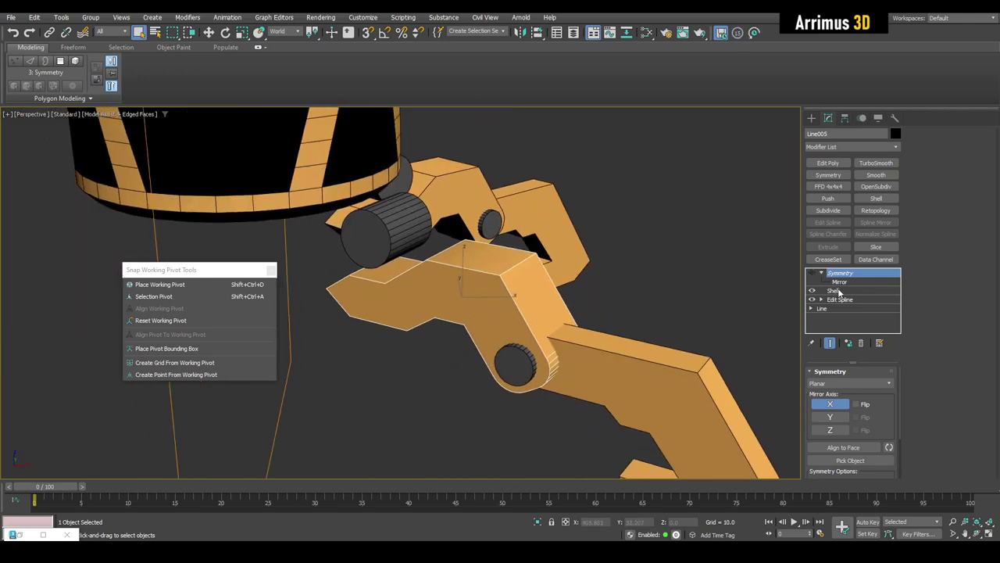
click(835, 290)
scroll(536, 305, up, 1)
key(shift+e)
scroll(461, 313, up, 3)
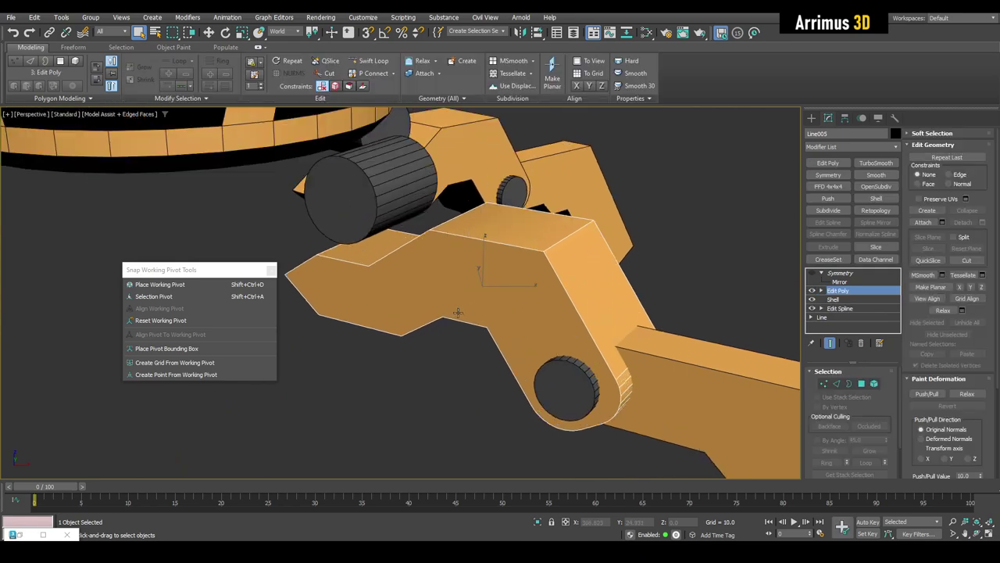
Select the side polygon of the upper leg segment, inspect its orientation, and leave polygon editing
key(4)
click(468, 300)
scroll(469, 301, up, 2)
alt+middle_drag(468, 301, 538, 336)
scroll(438, 332, down, 5)
scroll(539, 345, down, 3)
key(4)
scroll(485, 339, down, 4)
Create a box beside the robot's legs with AutoGrid off, about 50.9 long, 26.3 wide and 26.9 high
key(shift+b)
scroll(532, 307, up, 3)
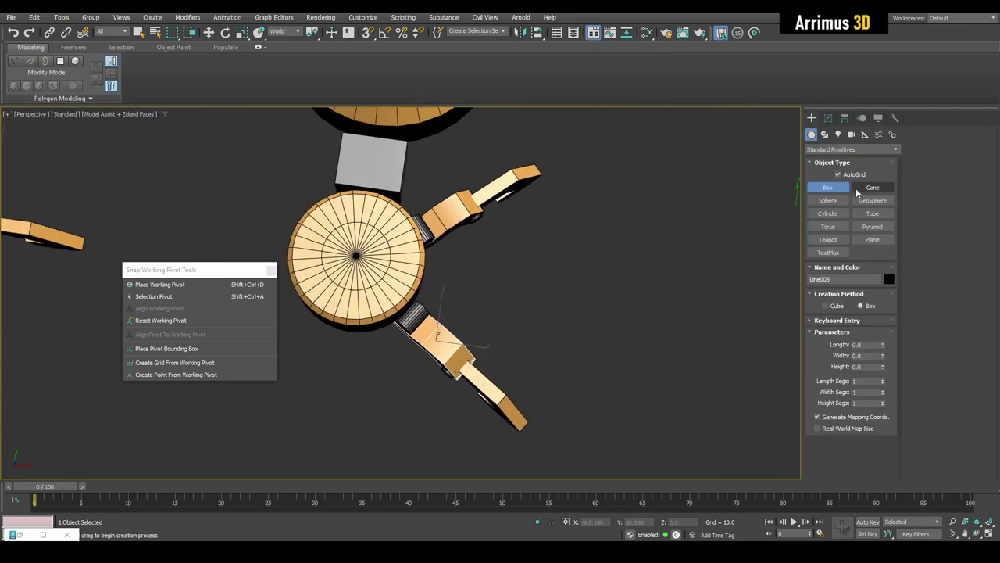
drag(537, 247, 570, 336)
click(583, 303)
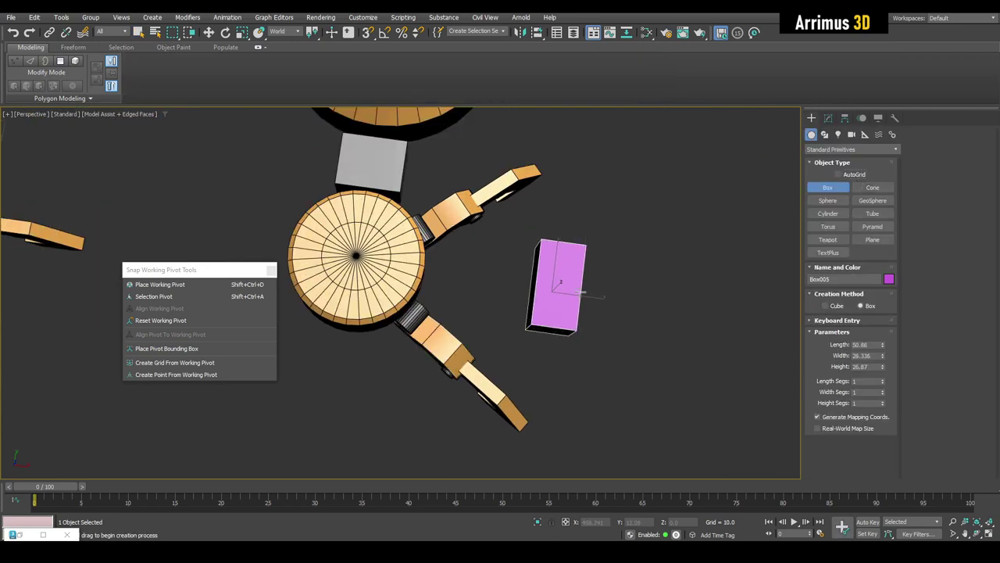
right_click(584, 303)
key(z)
scroll(522, 282, down, 6)
alt+middle_drag(523, 282, 525, 333)
Stack three Edit Poly modifiers on the new box
right_click(545, 286)
key(shift+e)
scroll(524, 296, up, 3)
key(1)
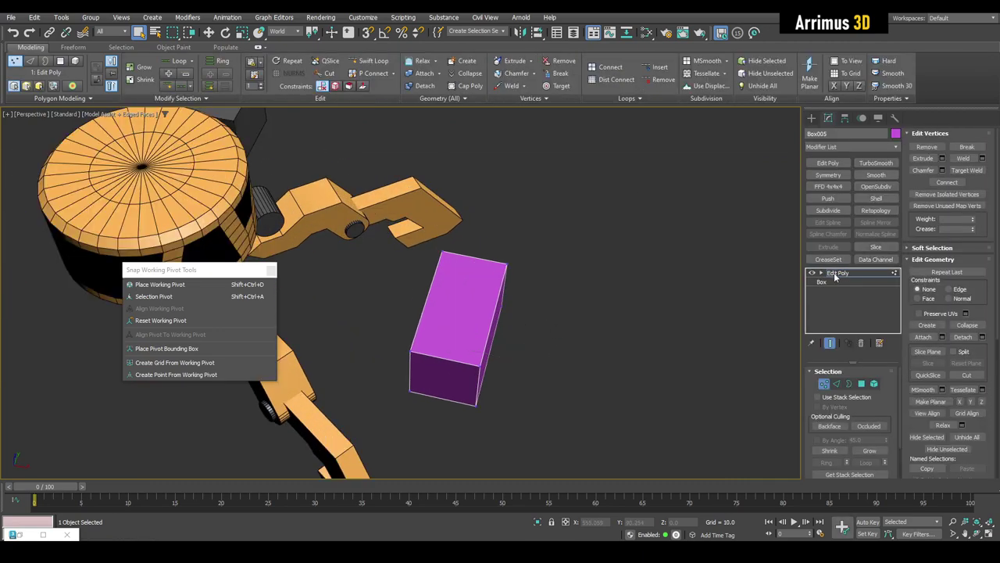
middle_drag(602, 299, 454, 227)
key(1)
key(shift+e)
key(shift+e)
scroll(516, 301, up, 3)
Set the move reference coordinate system to World and try moving vertices of the box
key(1)
drag(529, 434, 531, 433)
key(w)
mouse_move(541, 297)
middle_down()
mouse_move(543, 287)
mouse_move(525, 293)
mouse_move(530, 311)
middle_up()
click(282, 31)
click(292, 56)
mouse_move(506, 300)
mouse_down()
mouse_move(435, 298)
mouse_move(513, 306)
mouse_up()
alt+middle_drag(514, 306, 415, 212)
drag(625, 274, 624, 274)
drag(447, 192, 444, 185)
right_click(444, 186)
Leave vertex editing and rotate the box about 56.5 degrees around its vertical axis
middle_drag(419, 224, 501, 272)
key(1)
key(e)
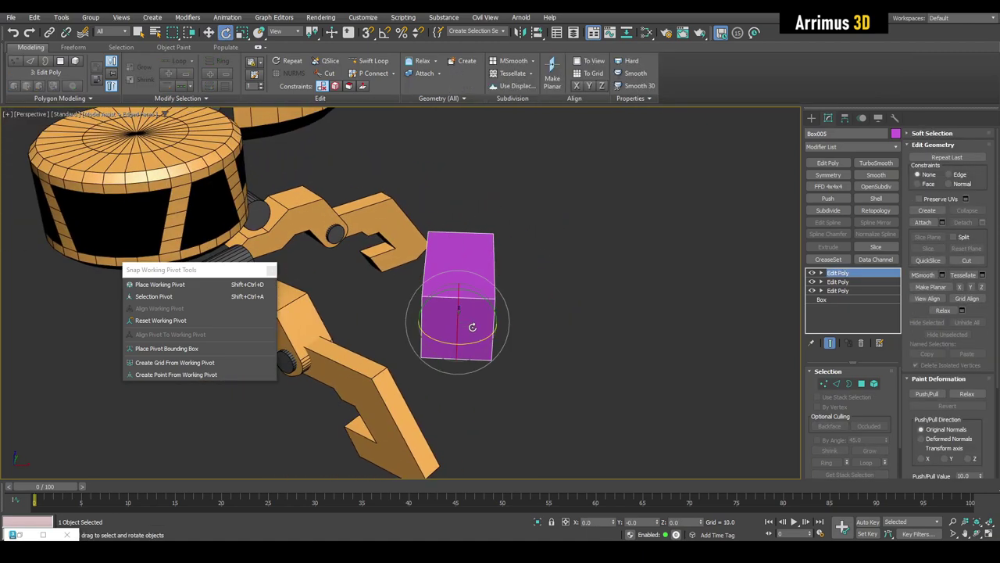
drag(469, 341, 527, 335)
scroll(508, 317, up, 3)
Try moving the box's side and top polygons along the World axes, and clear the polygon selection
key(4)
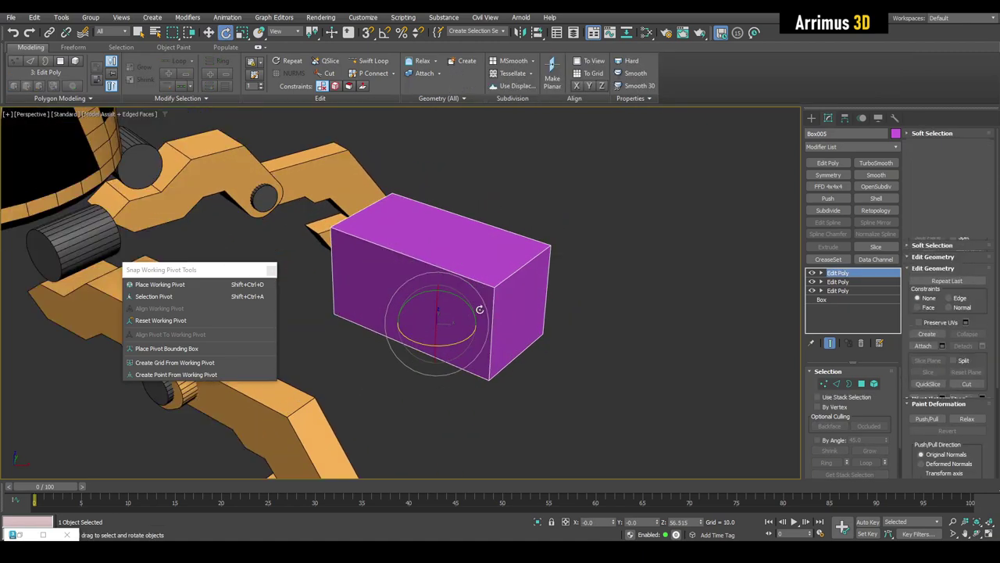
click(440, 292)
key(w)
alt+middle_drag(439, 294, 409, 352)
mouse_move(431, 331)
mouse_down()
mouse_move(350, 224)
mouse_move(409, 274)
mouse_move(432, 331)
mouse_up()
alt+middle_drag(432, 332, 452, 260)
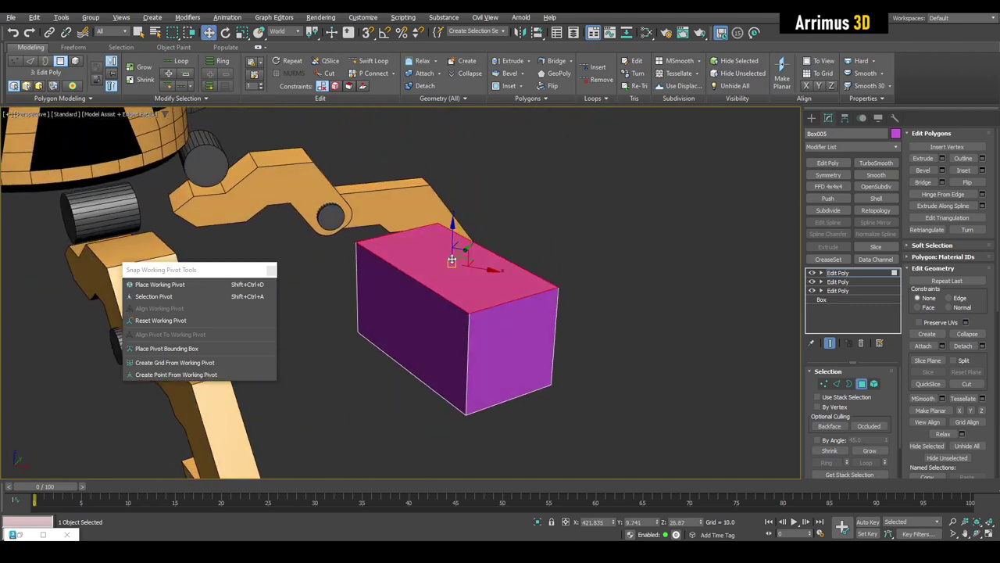
drag(453, 227, 455, 221)
alt+middle_drag(456, 221, 449, 290)
key(q)
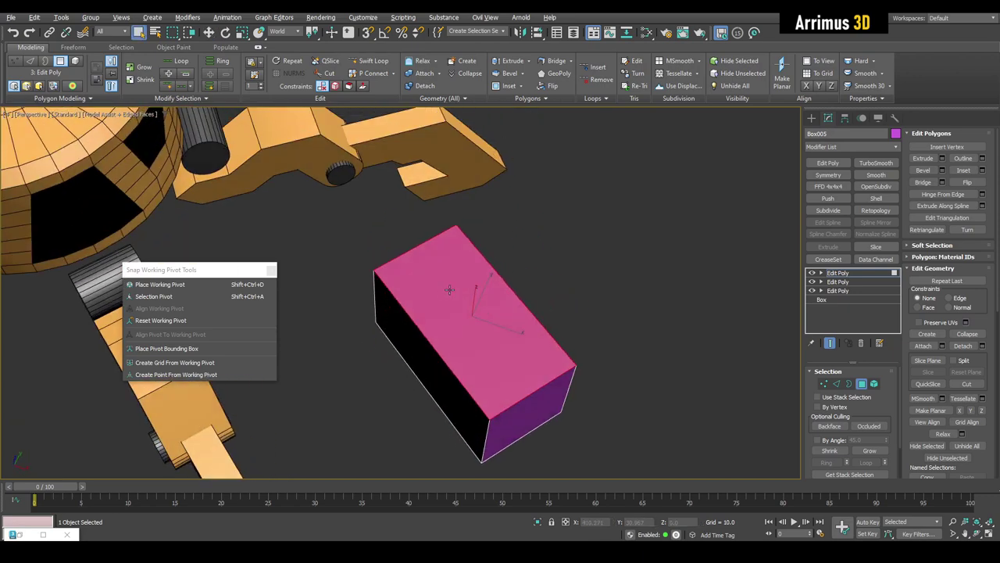
middle_drag(475, 358, 486, 344)
click(606, 257)
Start placing a working pivot and examine the snap points on the box's edges and side face
alt+middle_drag(547, 290, 456, 308)
scroll(455, 307, up, 3)
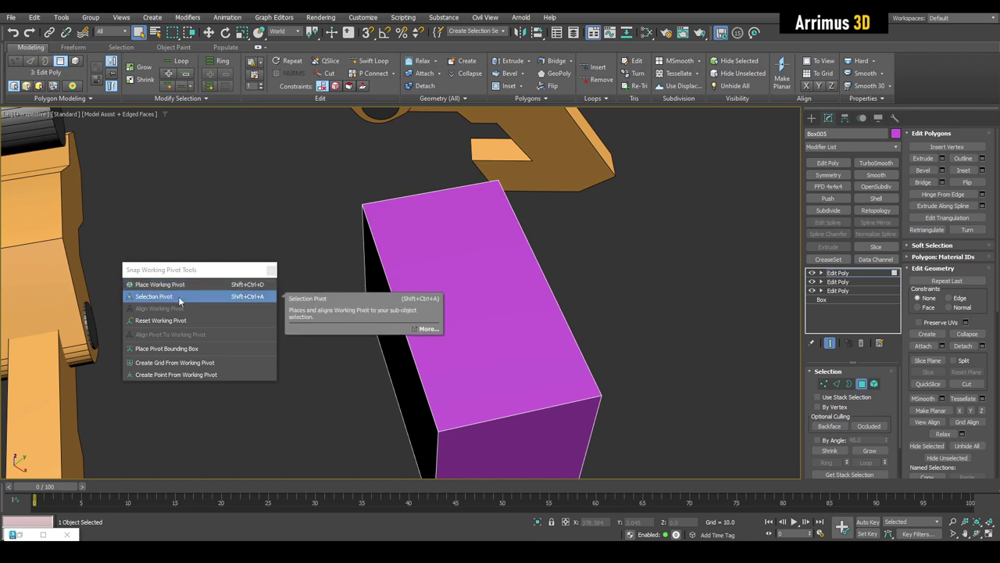
alt+middle_drag(402, 325, 467, 307)
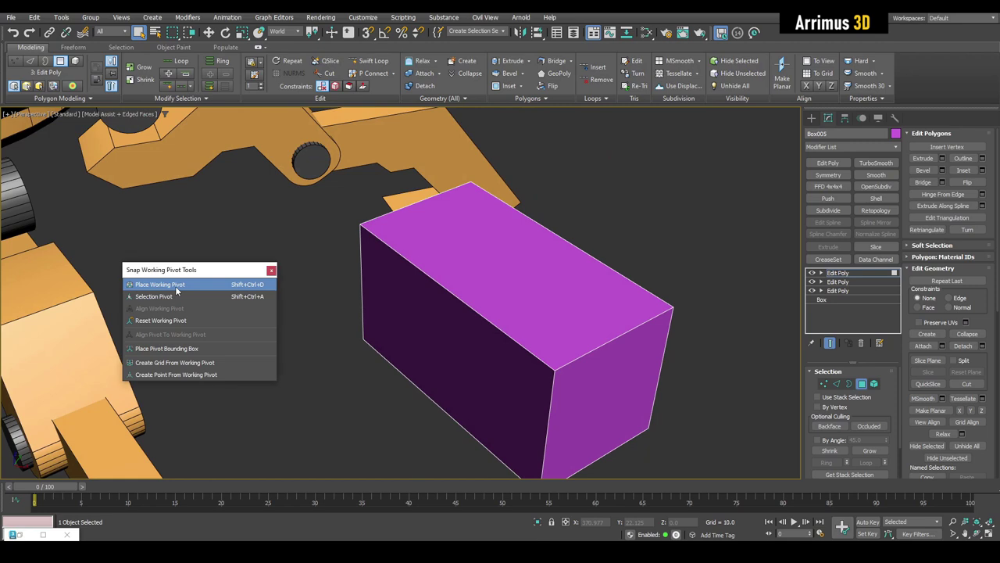
click(237, 290)
middle_drag(463, 307, 440, 261)
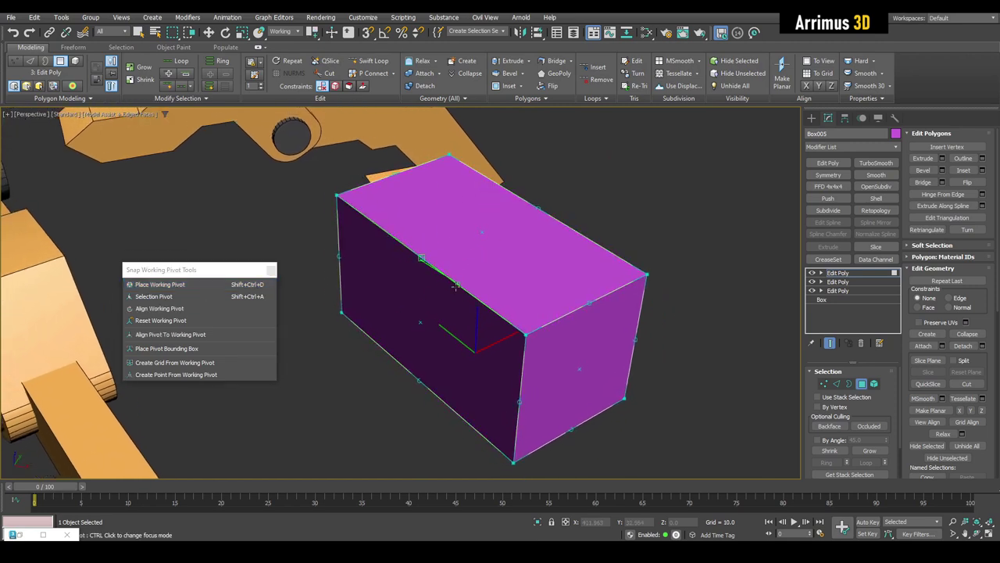
middle_drag(417, 320, 440, 311)
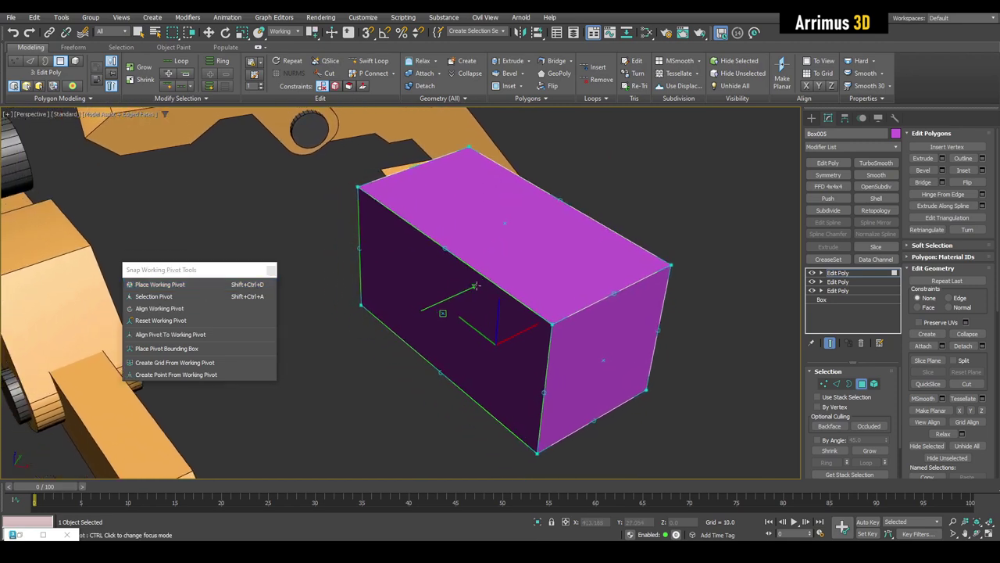
click(179, 350)
middle_drag(393, 366, 404, 383)
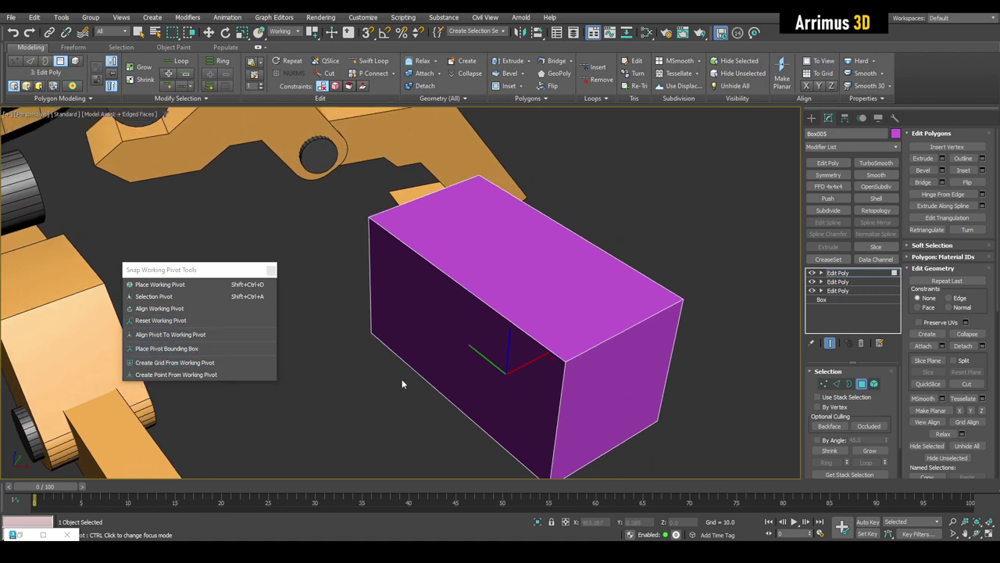
Place the working pivot at the centre of the box's top face and align its axes to the face's long edge
click(183, 297)
click(179, 349)
middle_drag(540, 261, 526, 243)
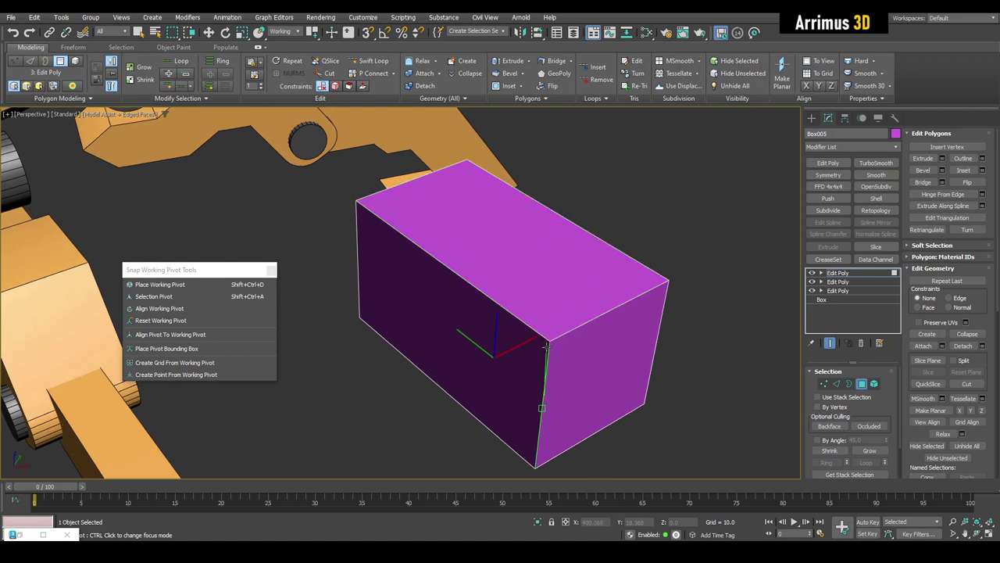
scroll(501, 239, up, 3)
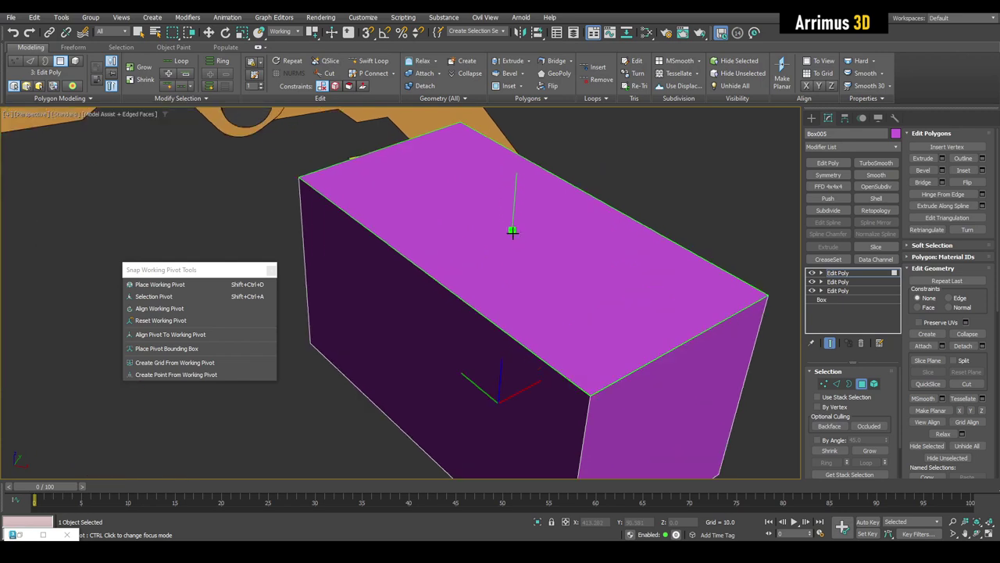
click(512, 231)
drag(512, 301, 423, 271)
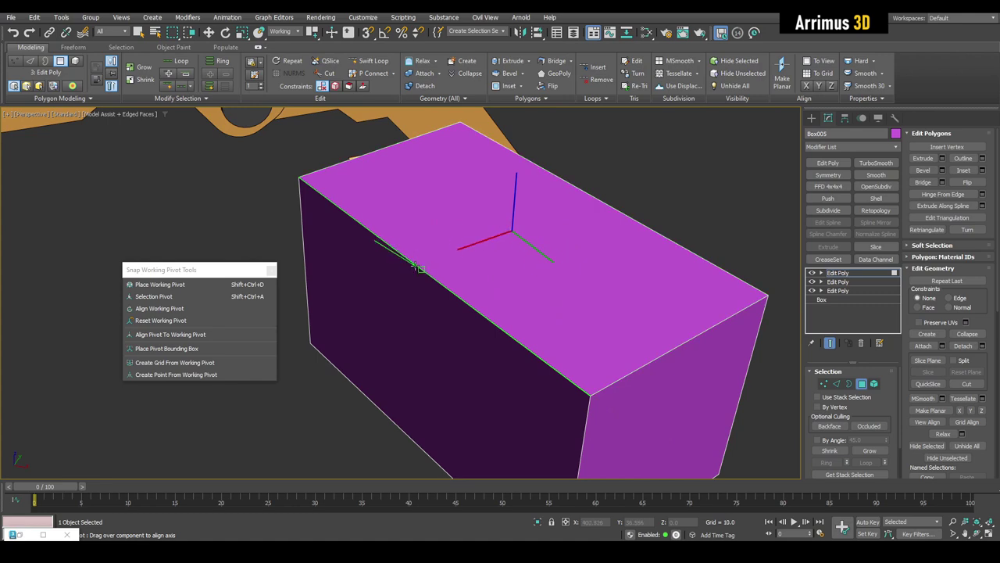
drag(415, 265, 547, 328)
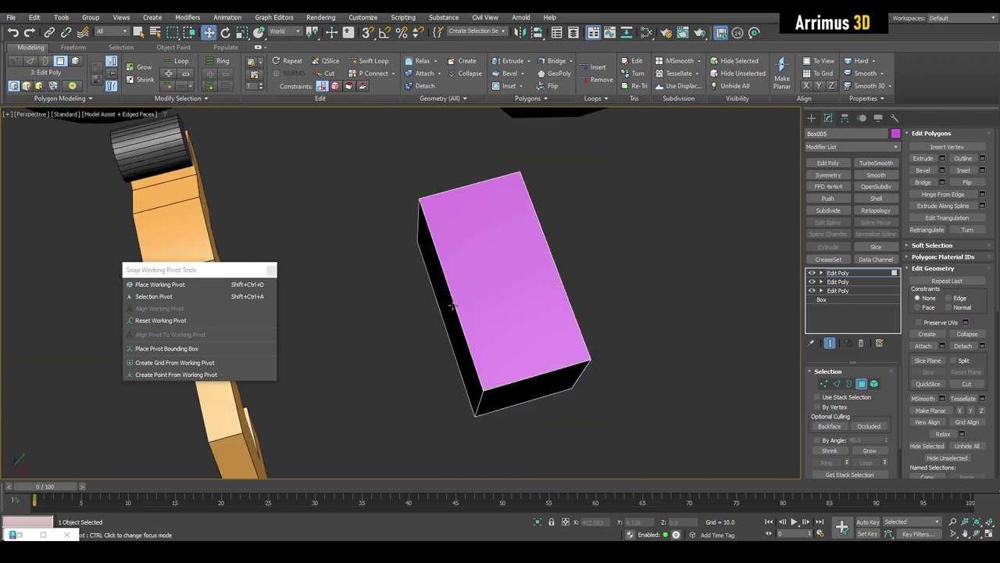
Select the box's long side polygon and place an aligned working pivot at its centre
scroll(453, 305, up, 4)
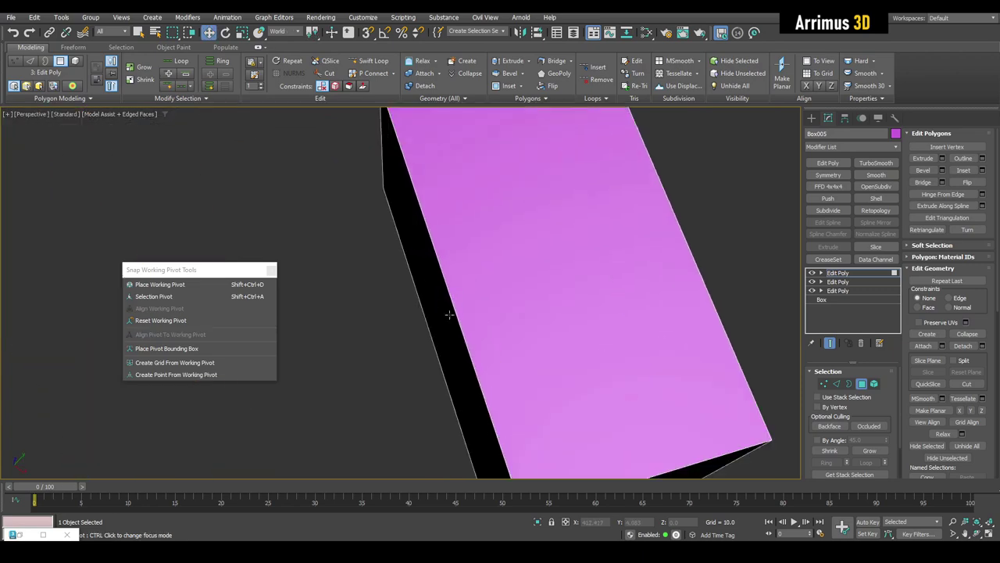
click(448, 316)
scroll(453, 300, down, 2)
mouse_move(456, 297)
alt+middle_down()
mouse_move(461, 323)
mouse_move(465, 298)
mouse_move(452, 298)
alt+middle_up()
alt+middle_drag(380, 305, 452, 289)
click(181, 285)
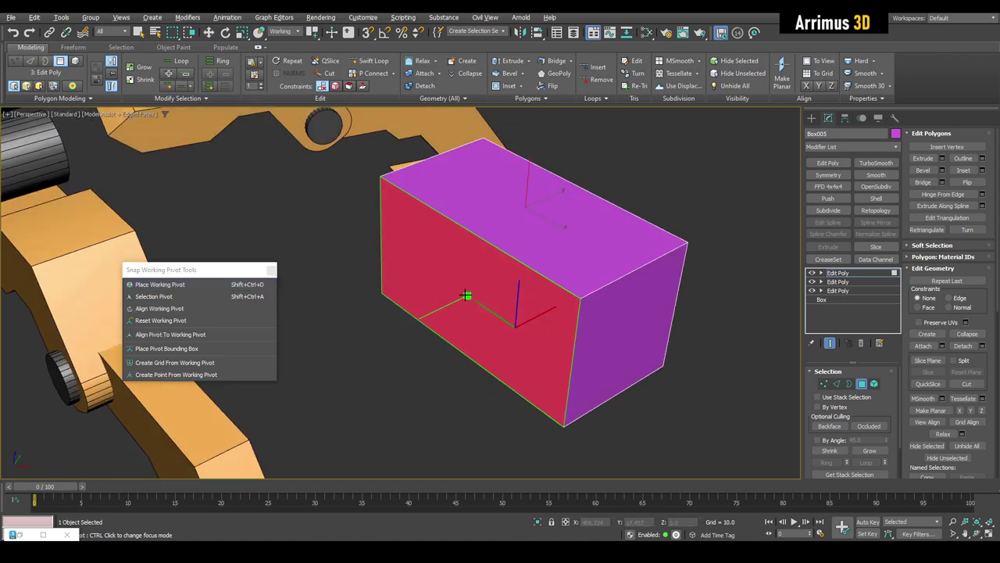
drag(466, 295, 470, 234)
alt+middle_drag(486, 291, 453, 328)
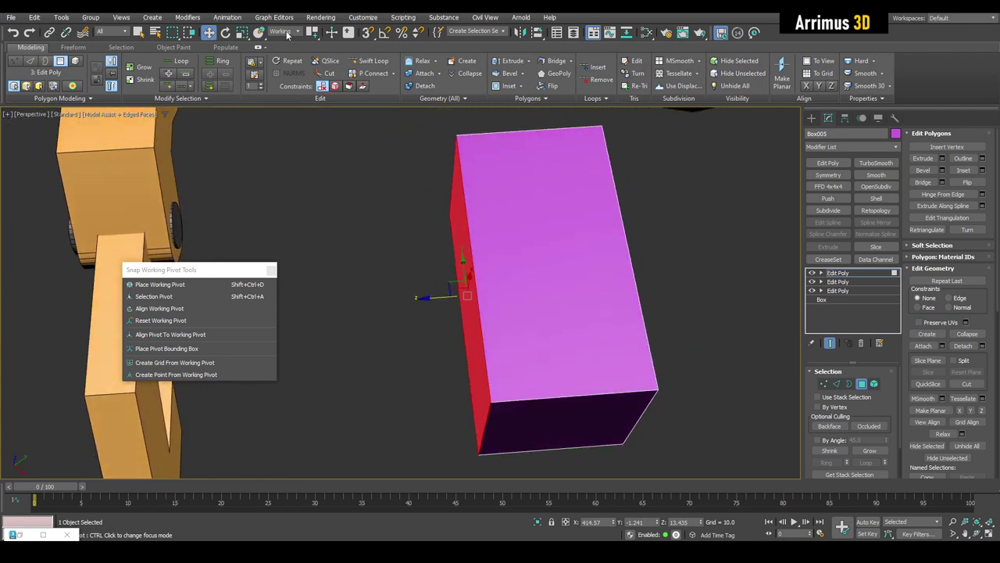
Choose the Working reference coordinate system and try moving the side polygon about 15.7 units outward along Z
click(287, 33)
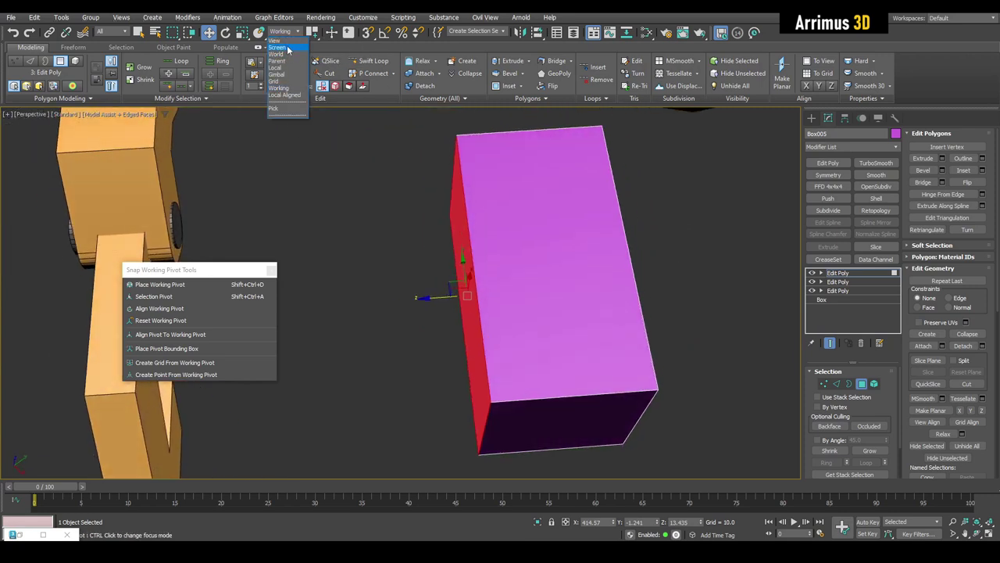
click(289, 90)
alt+middle_drag(383, 270, 460, 261)
scroll(463, 241, down, 3)
drag(426, 271, 368, 269)
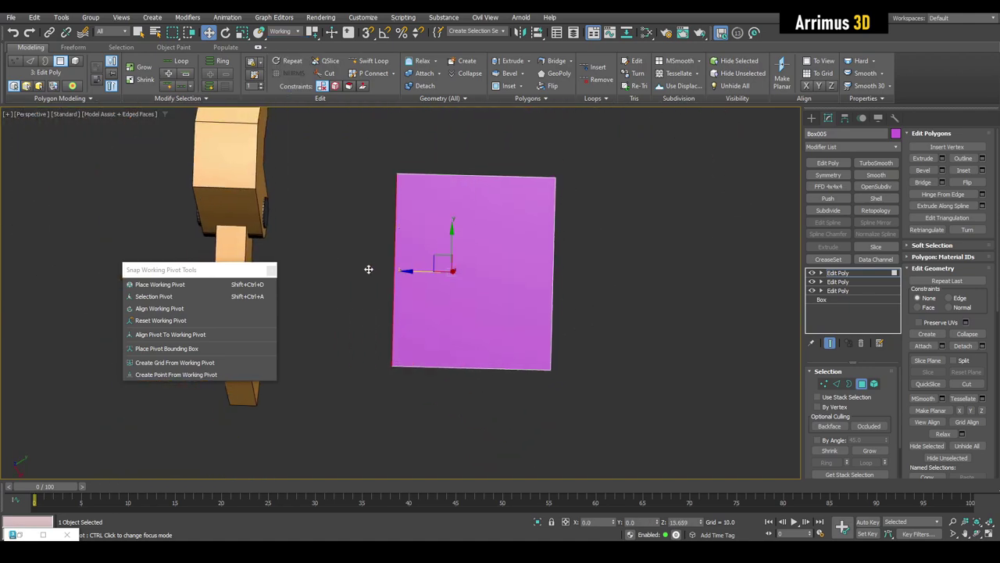
Try moving the vertical corner edge of the long side face along the working pivot's Z axis, and undo the move
alt+middle_drag(368, 269, 397, 238)
scroll(397, 238, up, 3)
key(2)
click(416, 170)
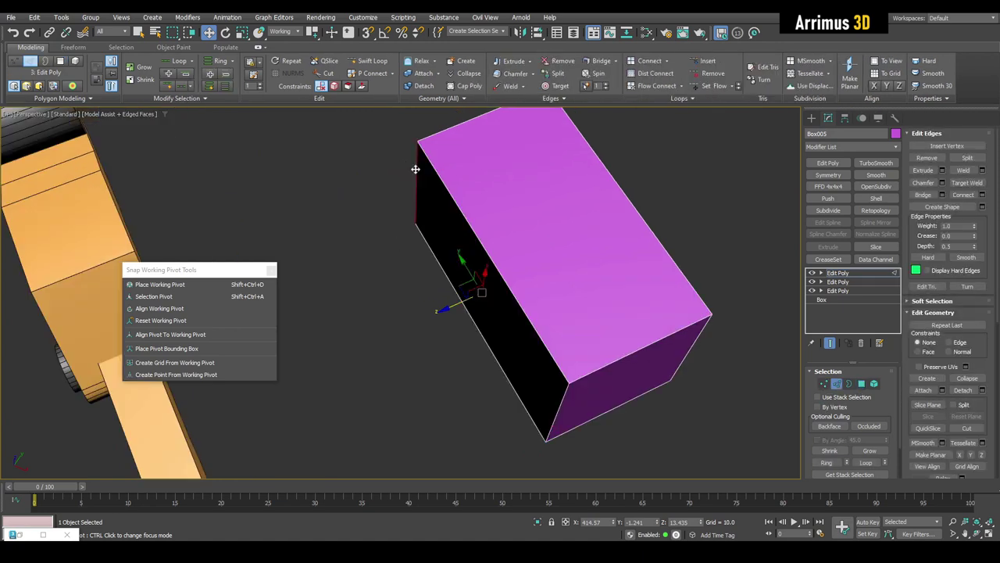
alt+middle_drag(415, 168, 462, 317)
scroll(458, 323, up, 3)
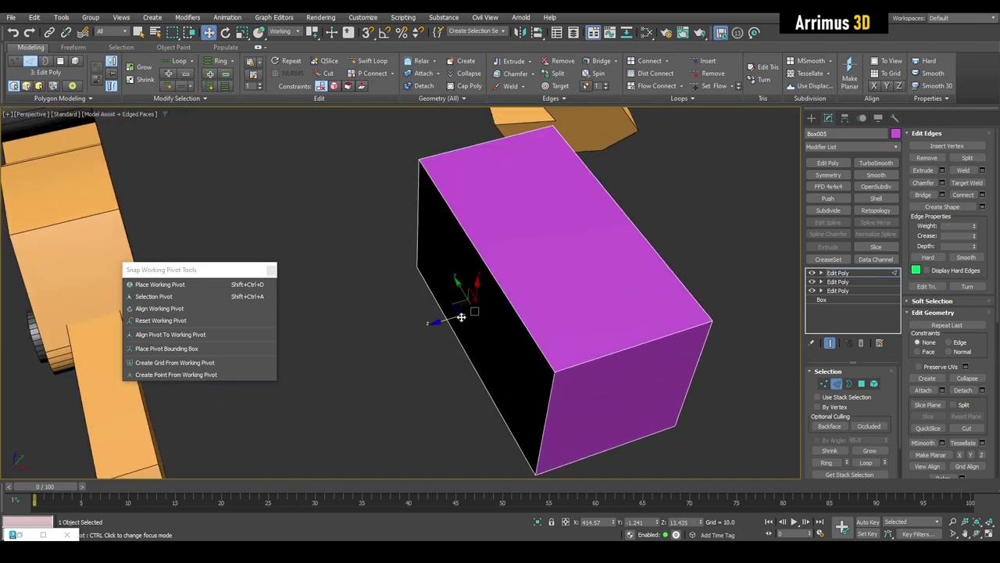
middle_drag(399, 320, 425, 345)
scroll(415, 363, down, 4)
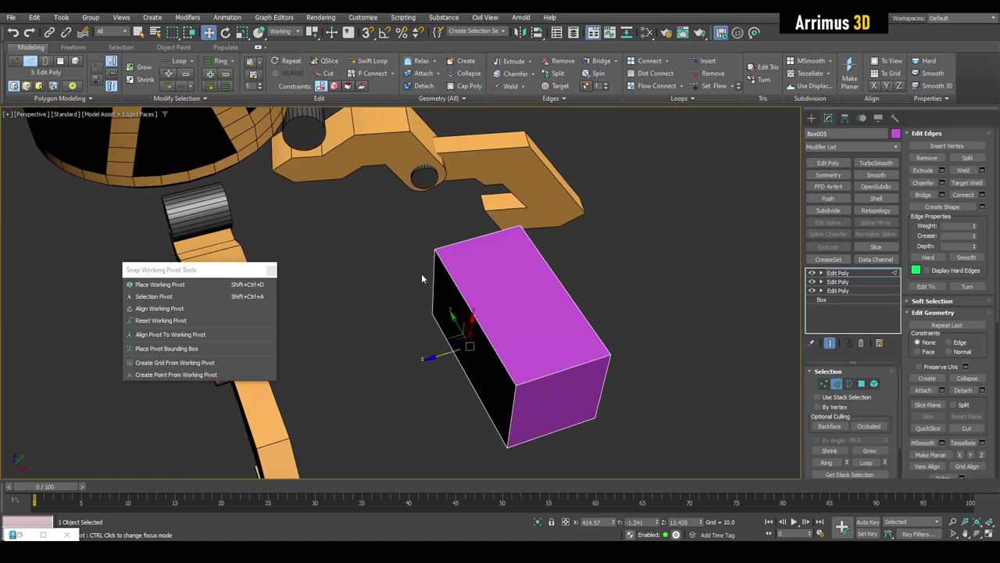
drag(442, 353, 411, 354)
key(ctrl+z)
Try another move on the side face's vertical edge using the working pivot, and undo it
click(394, 385)
alt+middle_drag(395, 385, 433, 325)
middle_drag(437, 282, 450, 264)
drag(447, 259, 434, 296)
key(ctrl+z)
middle_drag(447, 290, 425, 266)
Return to polygon editing, try pulling the long side polygon outward from the box, and undo the move
key(4)
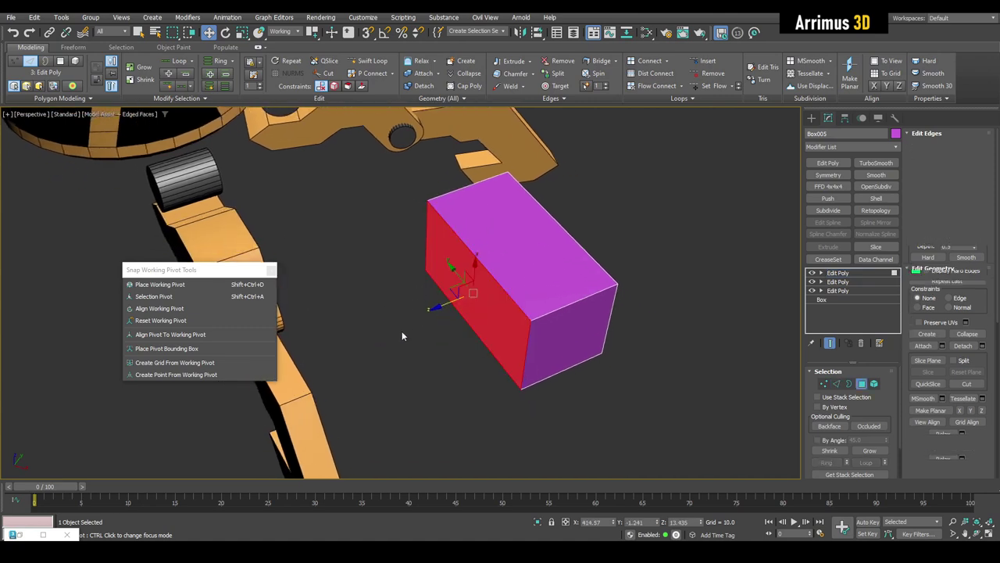
click(403, 333)
drag(470, 360, 397, 349)
key(ctrl+z)
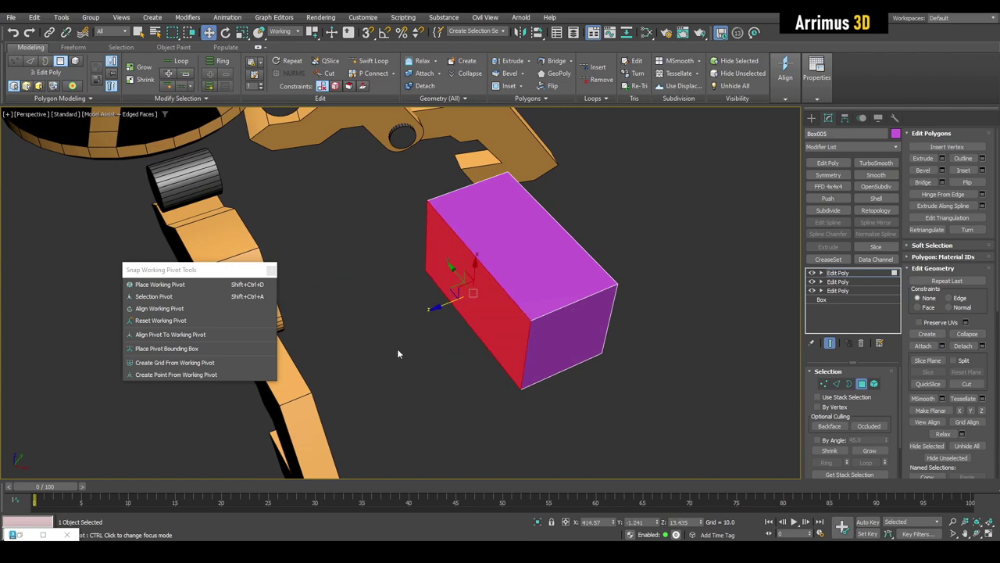
Try moving the box's top polygon with the working pivot, and undo the move
click(397, 349)
drag(502, 236, 500, 272)
key(ctrl+z)
middle_drag(495, 398, 480, 380)
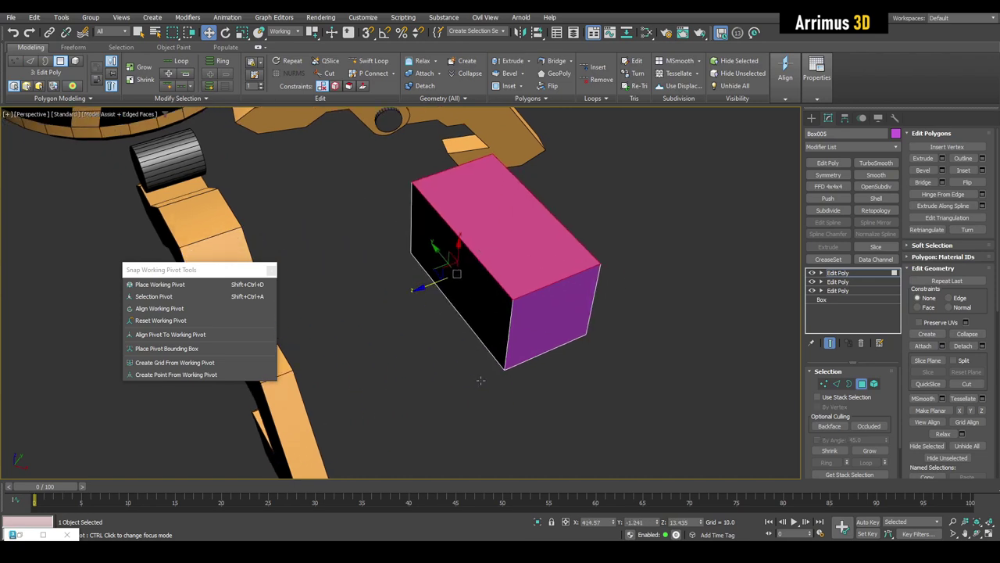
Switch to vertex editing, try moving the near top corner vertex of the box, and undo the move
key(1)
drag(514, 297, 489, 321)
key(ctrl+z)
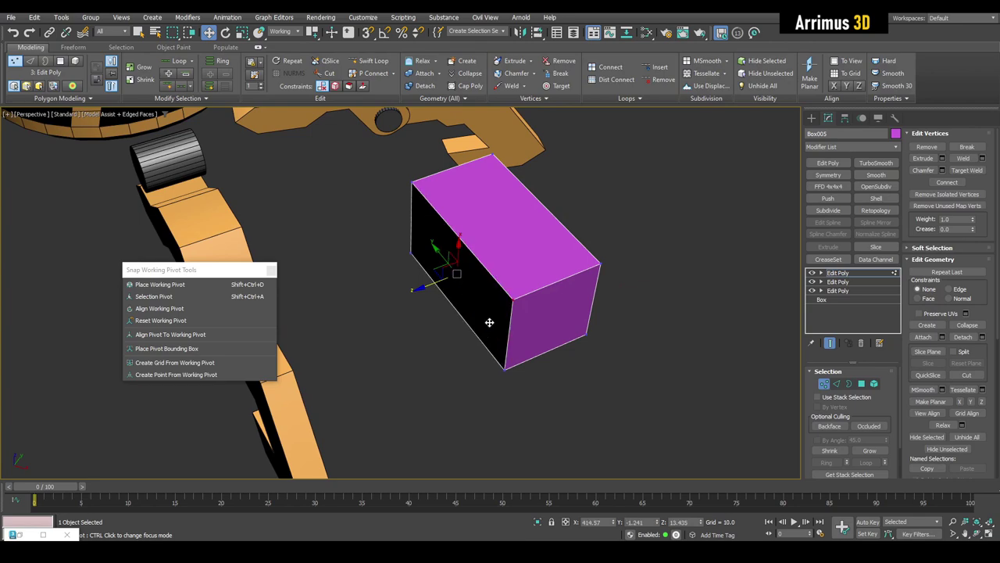
alt+middle_drag(489, 322, 502, 343)
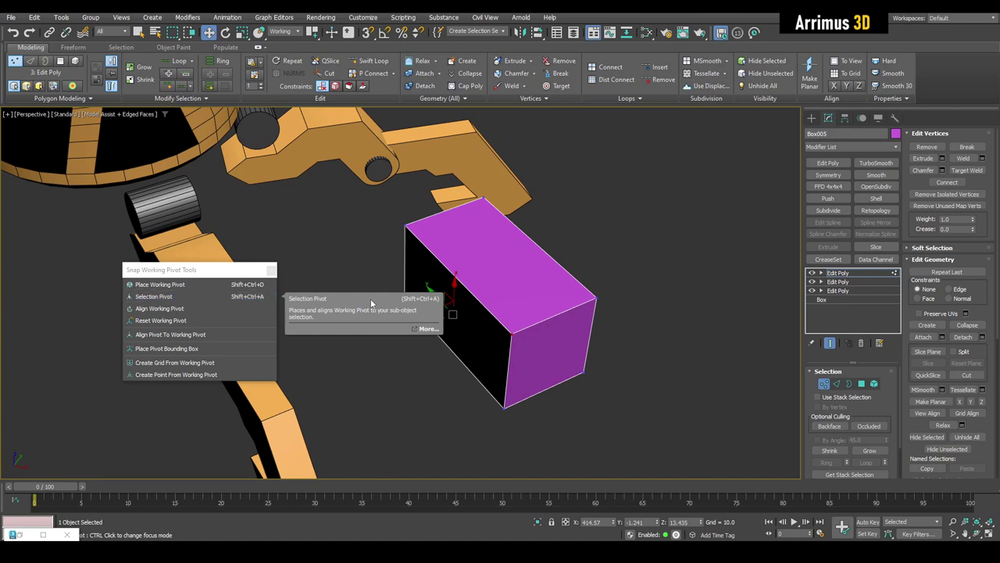
Chamfer the short top edge at the near end of the box into a broad sloping face
alt+middle_drag(497, 326, 492, 289)
scroll(519, 303, up, 3)
key(2)
scroll(505, 295, up, 2)
key(ctrl+shift+c)
drag(505, 294, 549, 284)
mouse_move(417, 270)
mouse_down()
mouse_move(471, 268)
mouse_move(410, 277)
mouse_up()
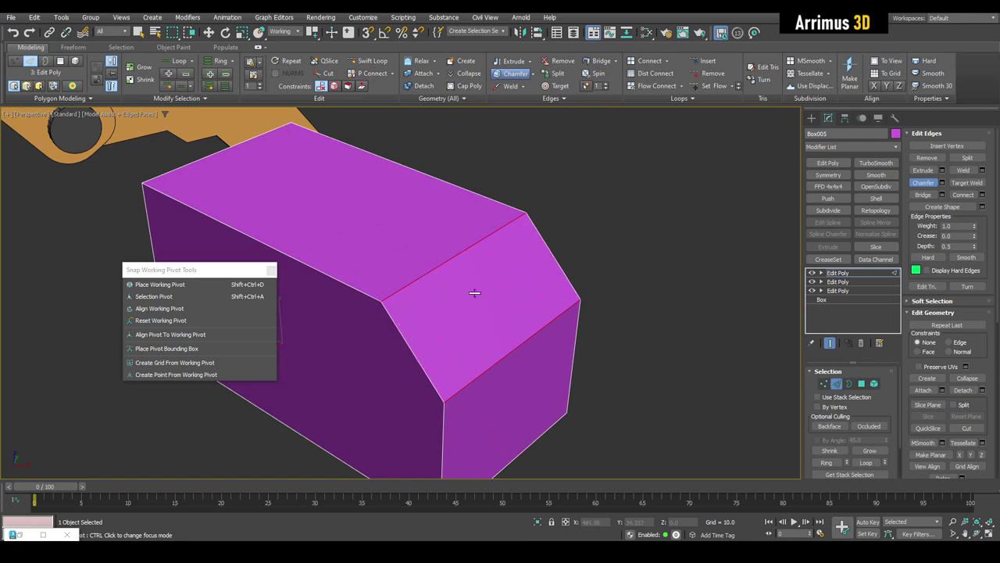
mouse_move(474, 293)
mouse_down()
mouse_move(417, 292)
mouse_move(475, 293)
mouse_up()
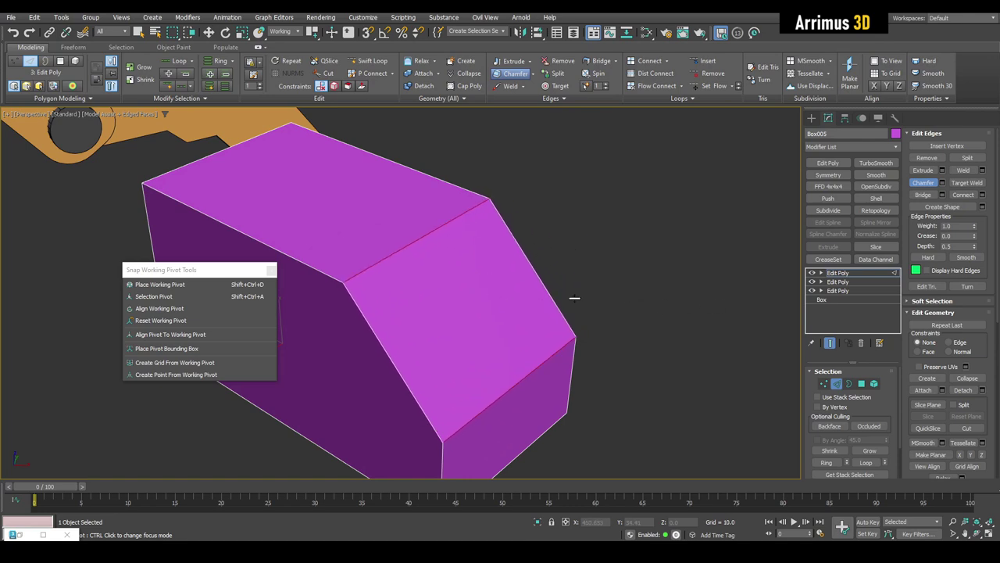
Use Selection Pivot to place the working pivot on the slanted side edge of the chamfer
scroll(493, 292, down, 3)
alt+middle_drag(554, 283, 481, 300)
scroll(494, 282, up, 3)
scroll(485, 273, down, 3)
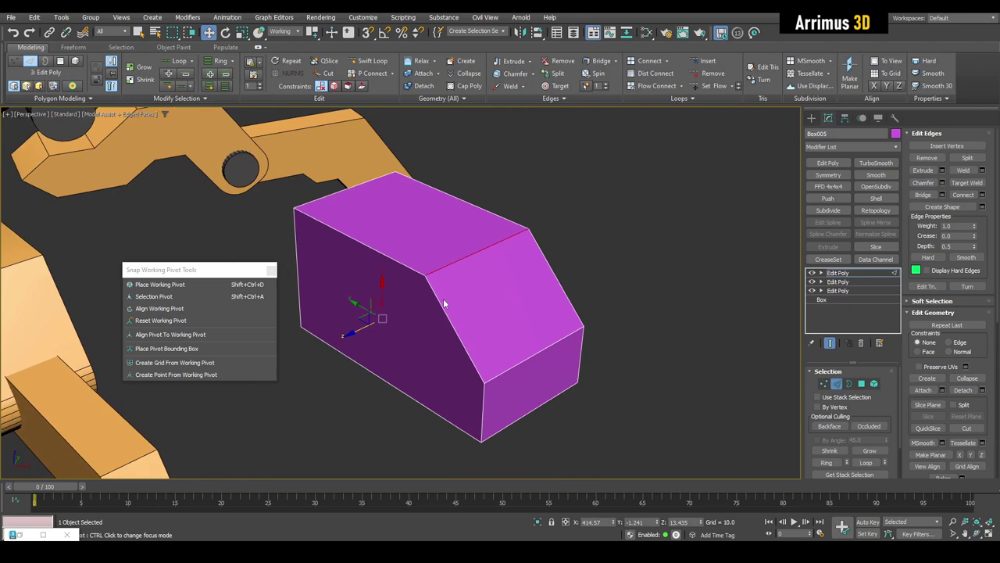
click(176, 298)
alt+middle_drag(426, 340, 489, 357)
right_click(489, 358)
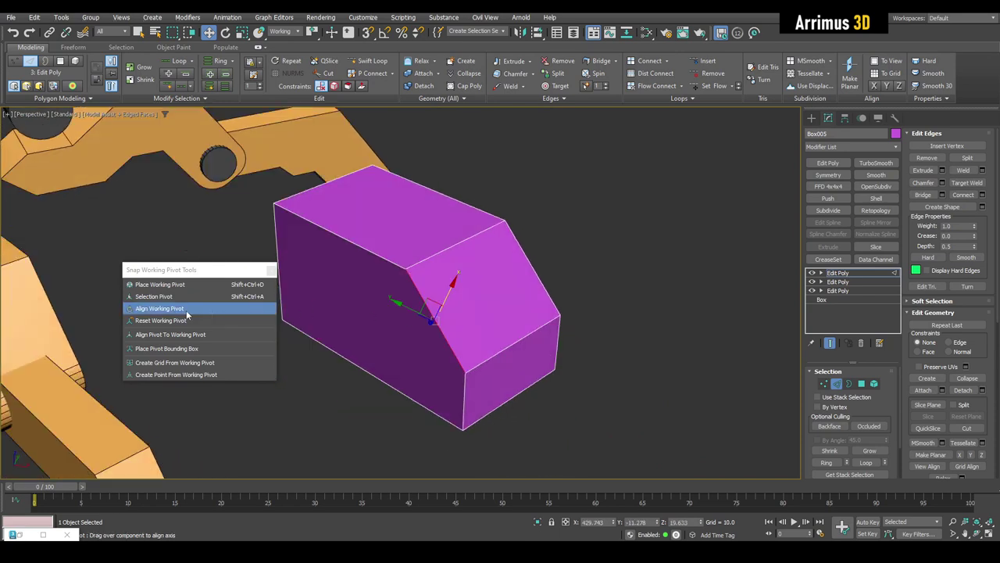
Use Align Working Pivot to point the pivot's Y axis down along the slanted chamfer edge
click(187, 313)
scroll(410, 332, up, 3)
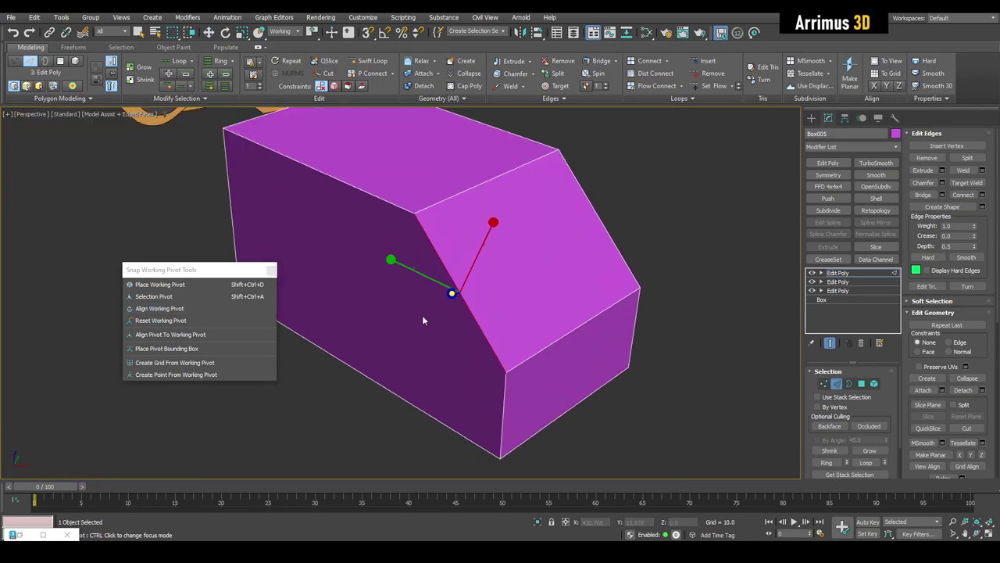
drag(389, 259, 455, 364)
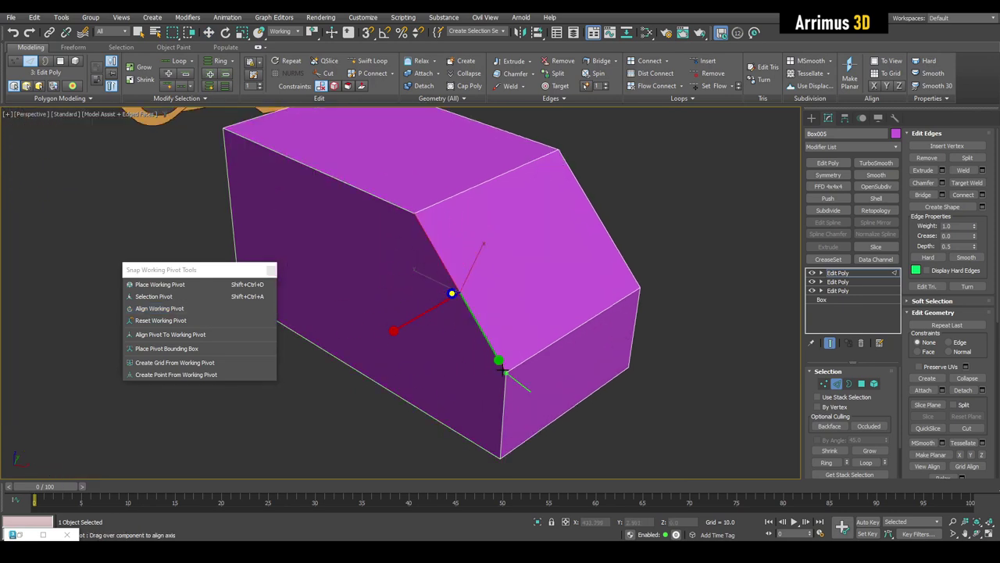
scroll(509, 346, down, 4)
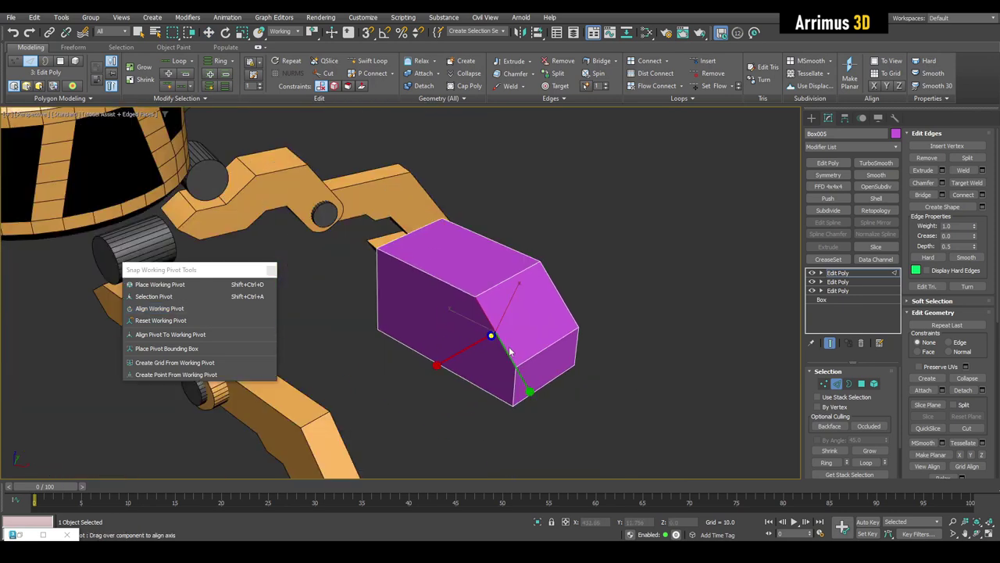
key(w)
middle_drag(529, 317, 537, 326)
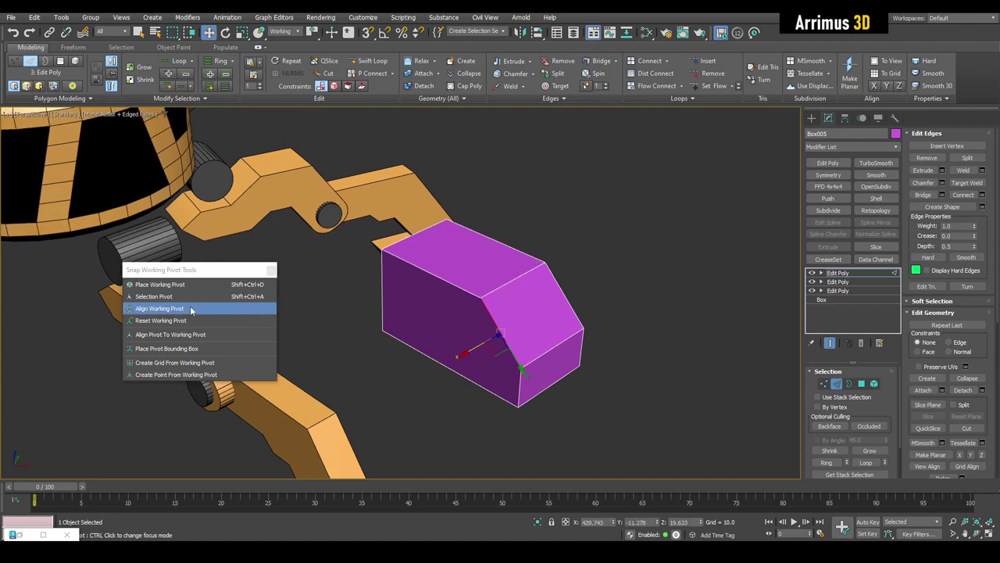
Reset the working pivot, and start Place Working Pivot with the pivot bounding box turned on
click(178, 320)
alt+middle_drag(469, 343, 531, 380)
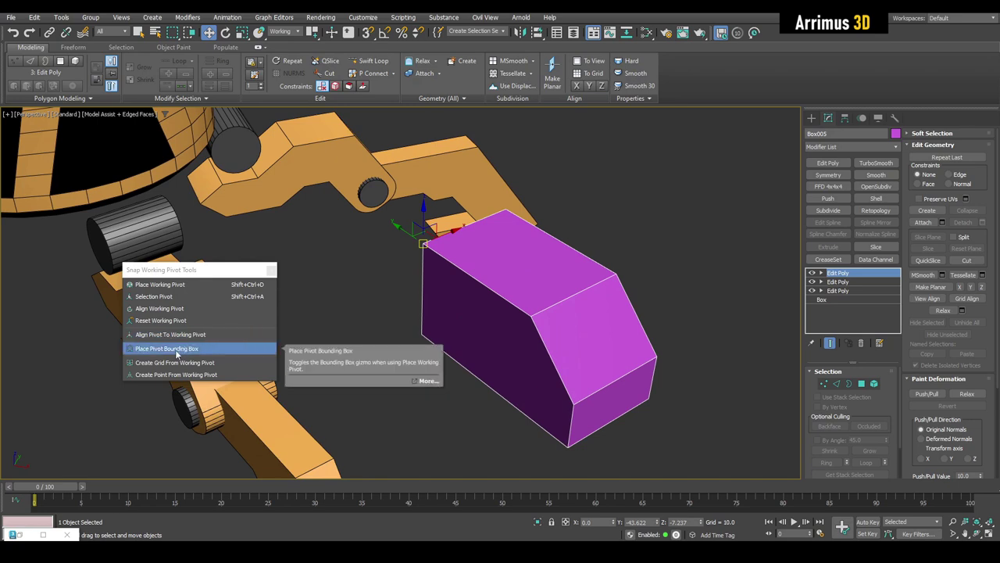
click(164, 286)
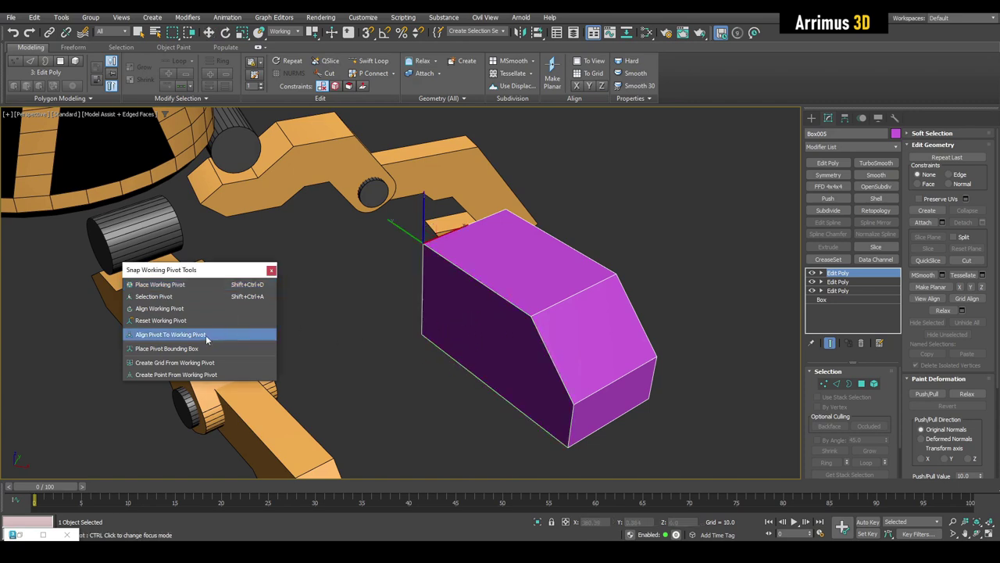
click(184, 353)
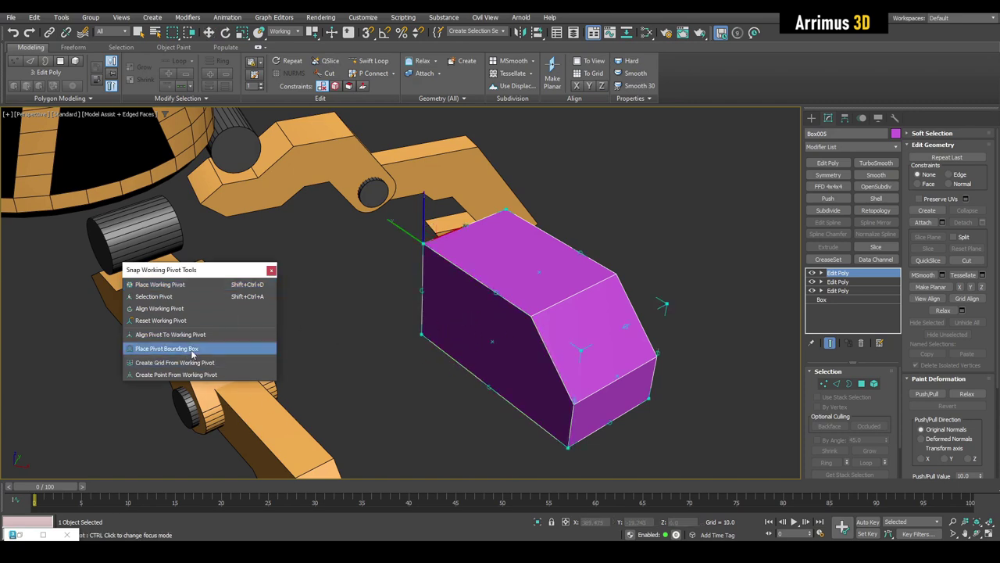
Place the working pivot at the midpoint of the chamfer's slanted side edge
middle_drag(554, 333, 512, 341)
scroll(511, 342, up, 3)
alt+middle_drag(540, 372, 528, 336)
alt+middle_drag(442, 251, 479, 267)
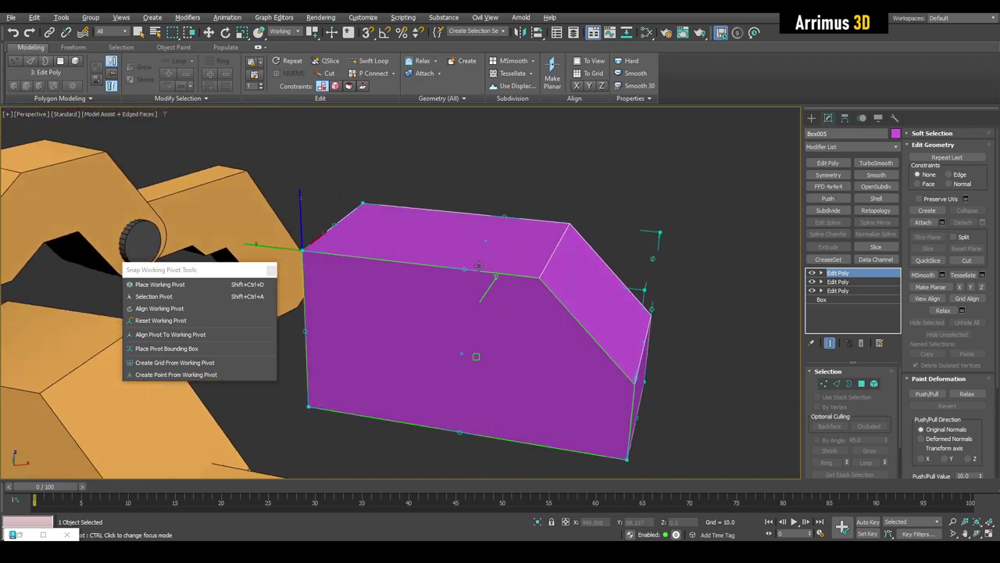
alt+middle_drag(651, 257, 561, 339)
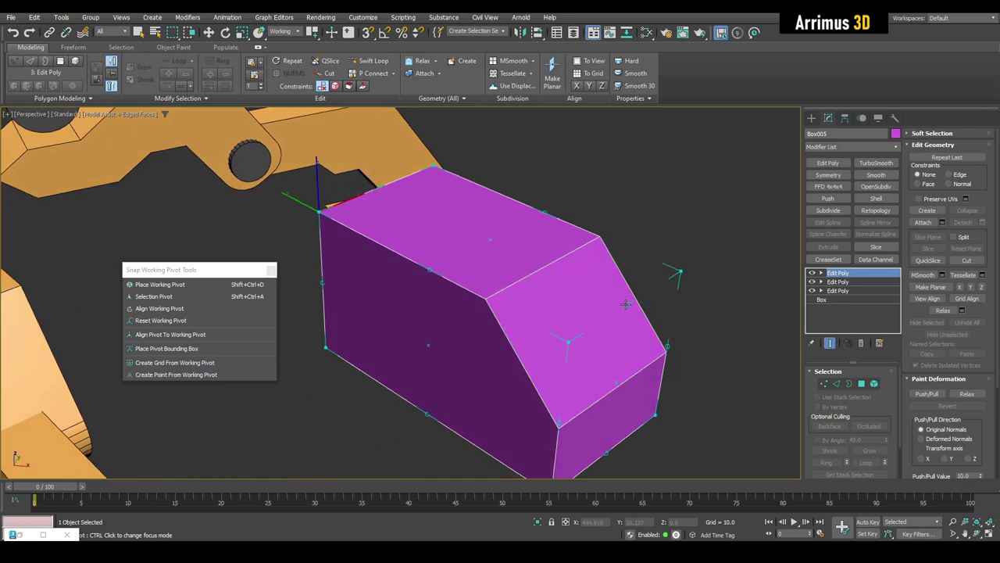
key(w)
alt+middle_drag(584, 306, 555, 252)
Choose the Working reference coordinate system for rotation and try rotating the box around the working pivot
key(e)
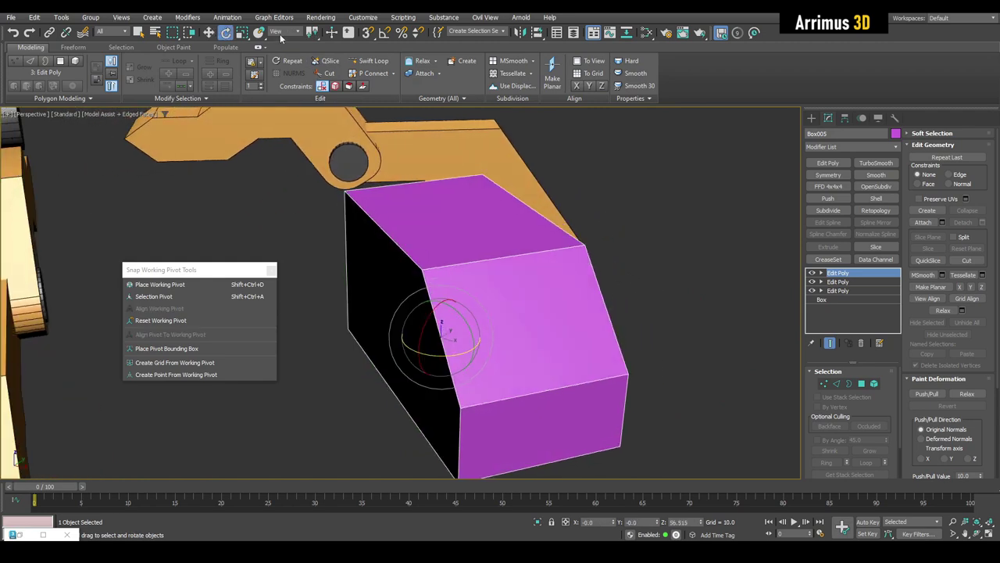
click(283, 31)
click(283, 88)
alt+middle_drag(461, 258, 473, 245)
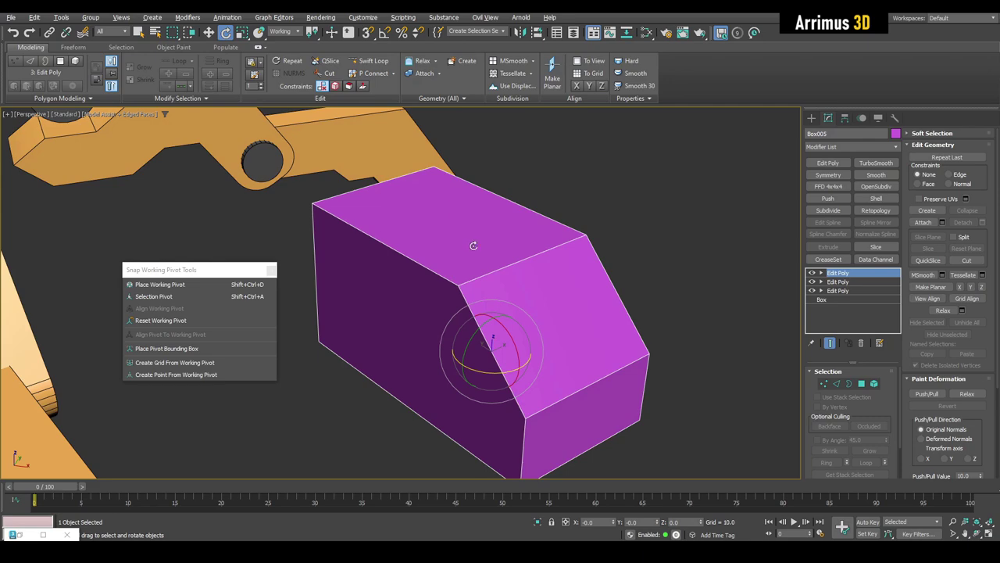
drag(511, 339, 536, 299)
right_click(536, 299)
alt+middle_drag(536, 300, 496, 323)
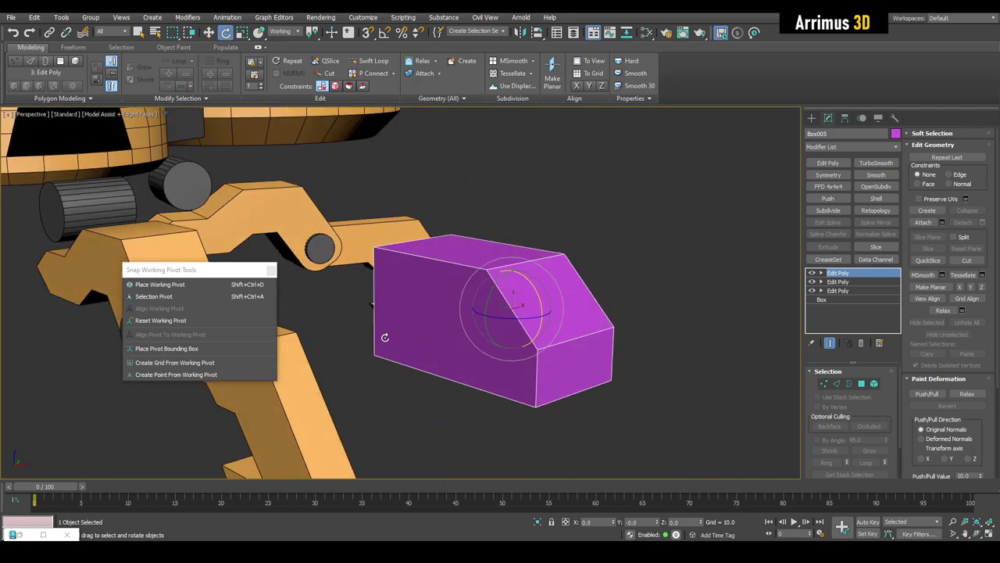
Create a grid from the working pivot at the chamfer's slanted edge
click(196, 365)
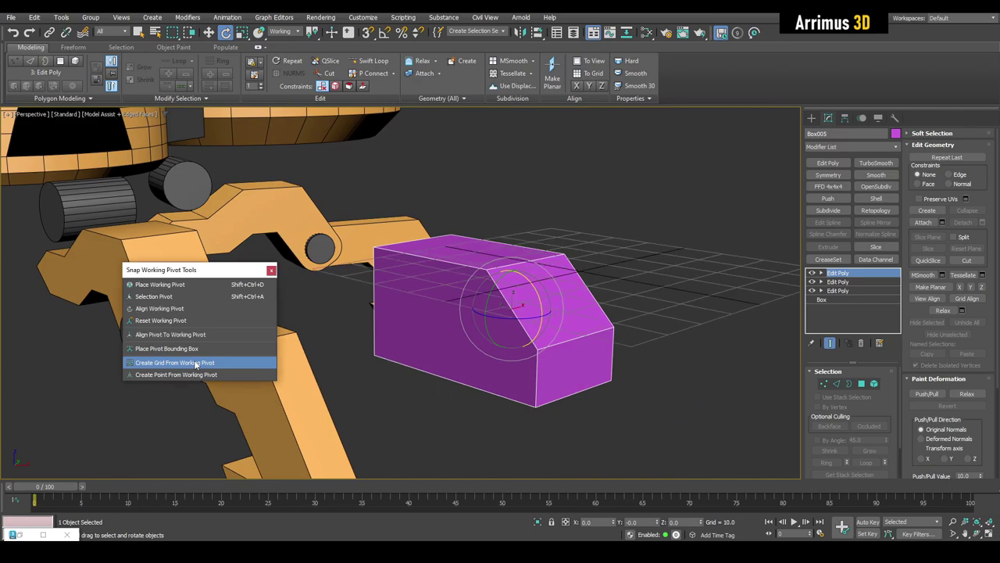
alt+middle_drag(512, 313, 527, 347)
key(q)
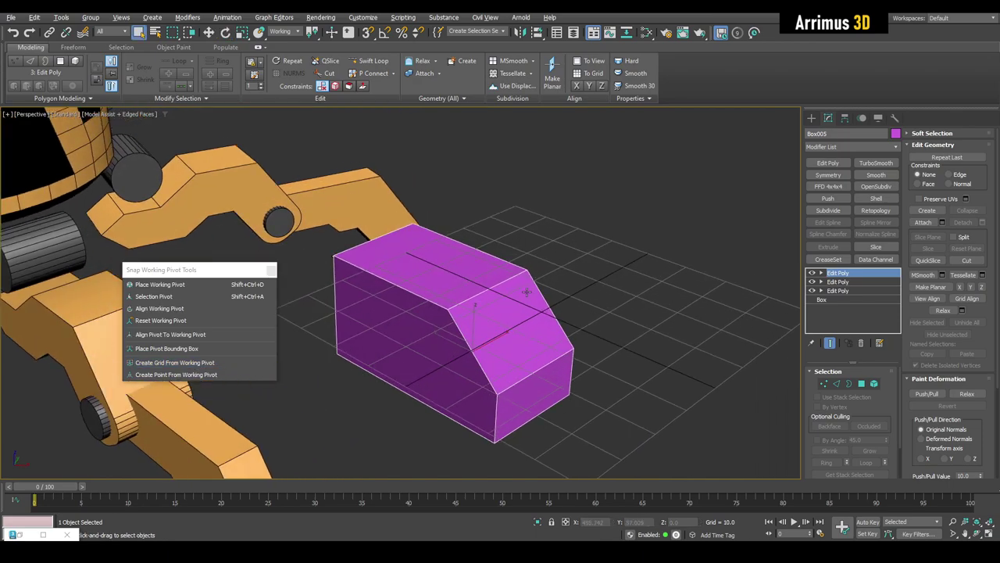
Switch to polygon editing and place the working pivot on the chamfer's sloping face
mouse_move(526, 292)
alt+middle_down()
mouse_move(540, 255)
mouse_move(531, 292)
alt+middle_up()
scroll(443, 312, up, 5)
mouse_move(484, 318)
middle_down()
mouse_move(425, 321)
mouse_move(482, 317)
middle_up()
scroll(440, 320, down, 5)
scroll(471, 312, up, 5)
alt+middle_drag(402, 319, 404, 319)
key(4)
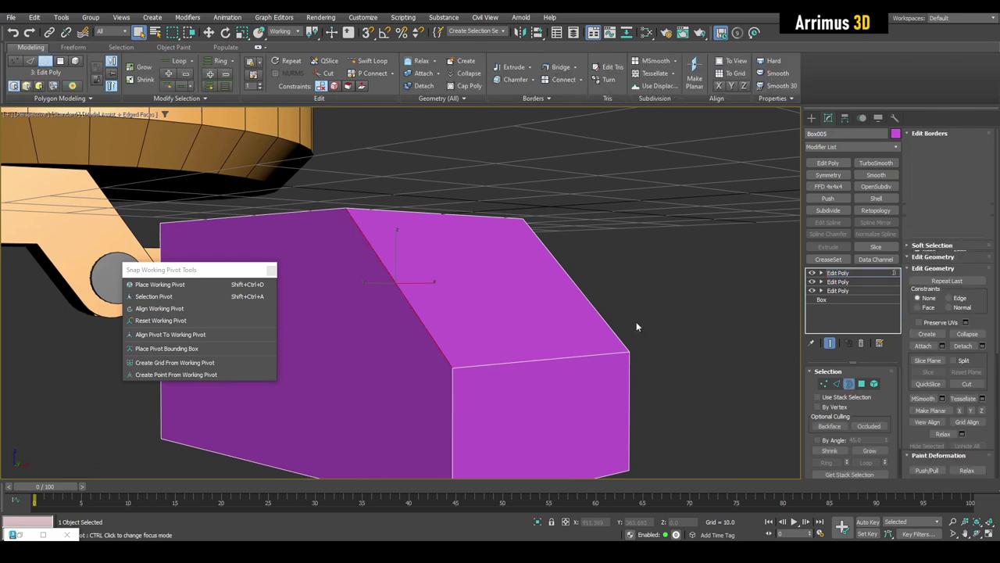
click(821, 273)
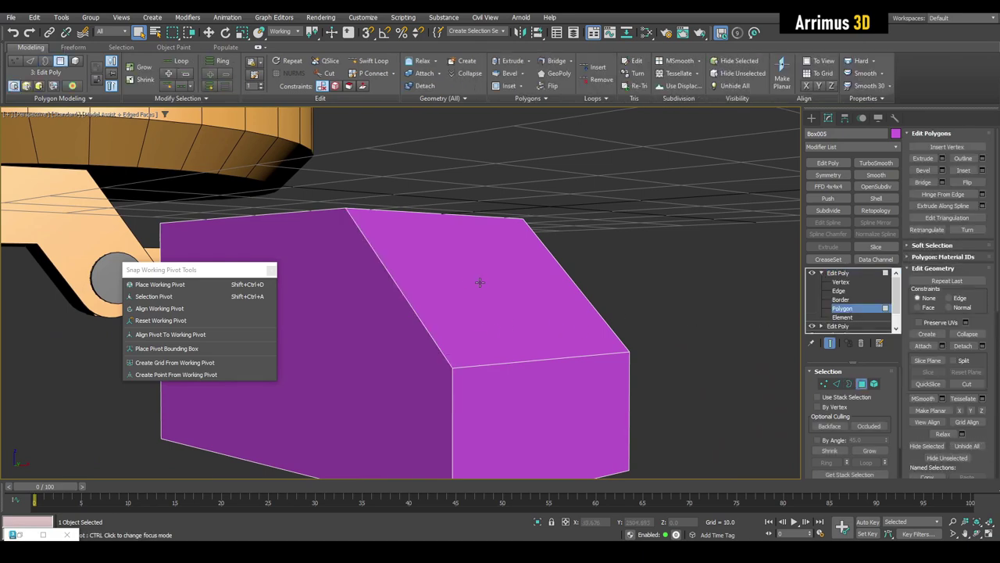
alt+middle_drag(469, 279, 469, 321)
scroll(432, 317, down, 4)
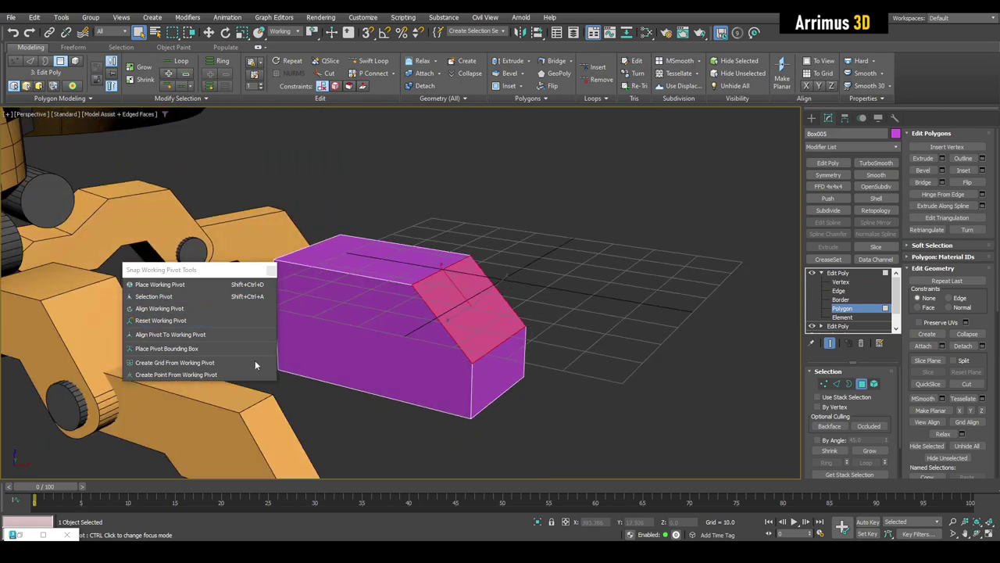
Create a grid from the working pivot on the sloping face and leave polygon editing
click(197, 366)
alt+middle_drag(547, 283, 520, 288)
key(4)
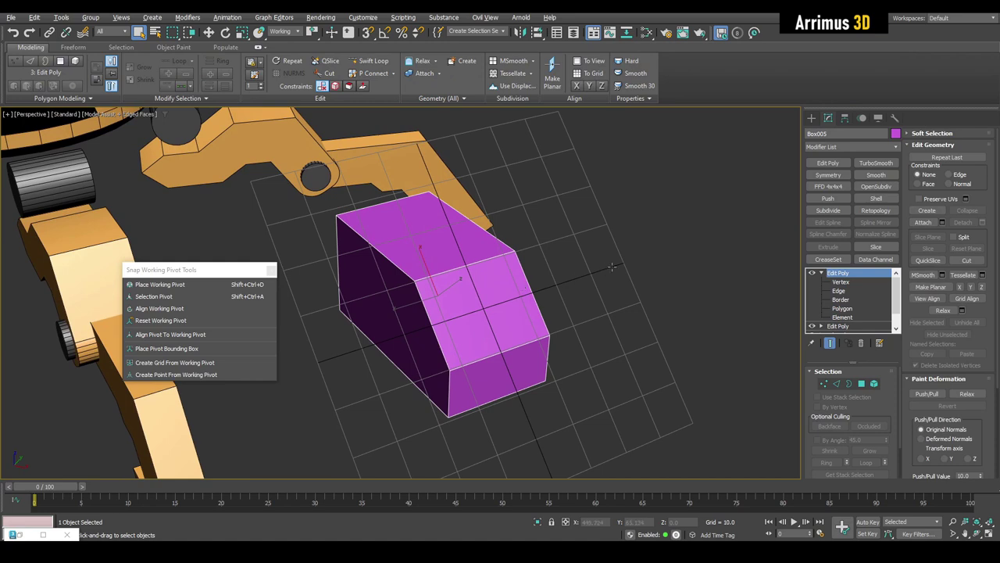
Draw a cylinder on the tilted grid over the far end of the box's dark side face
key(c)
middle_drag(599, 290, 623, 272)
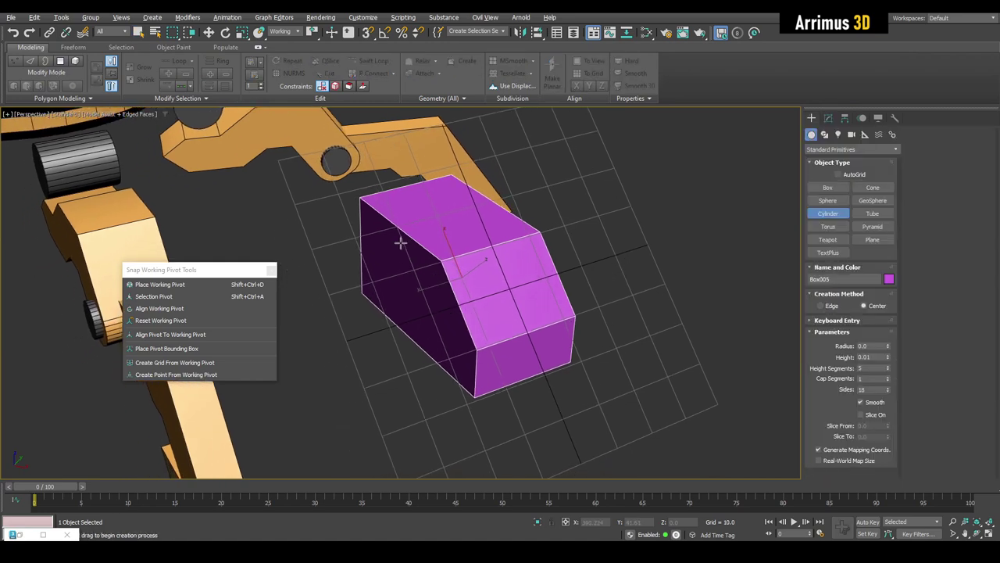
drag(400, 243, 429, 268)
click(484, 205)
right_click(501, 202)
middle_drag(559, 207, 540, 224)
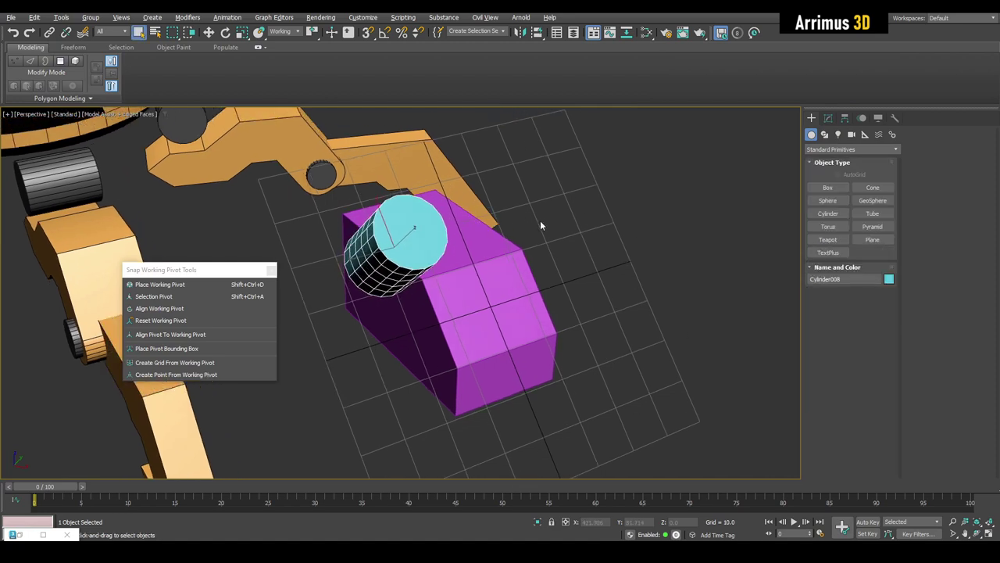
Draw a second cylinder near the grid's far edge beyond the box, about 11.3 in radius and 19.7 high
key(c)
drag(531, 209, 563, 249)
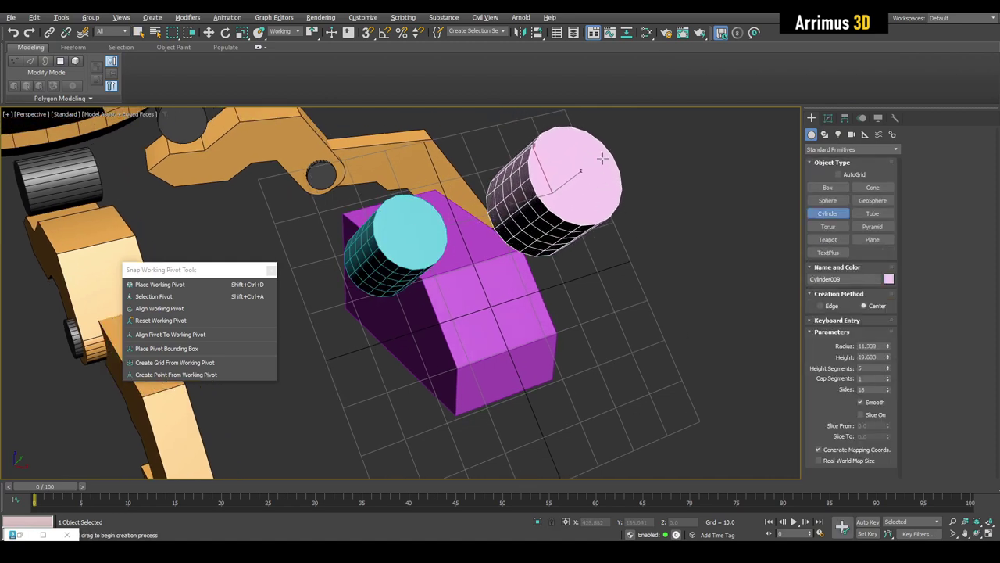
click(603, 160)
right_click(596, 258)
middle_drag(593, 257, 579, 222)
Draw a third cylinder on the tilted grid in front of the box's dark side, with a radius of about 12.1
key(c)
drag(411, 396, 465, 414)
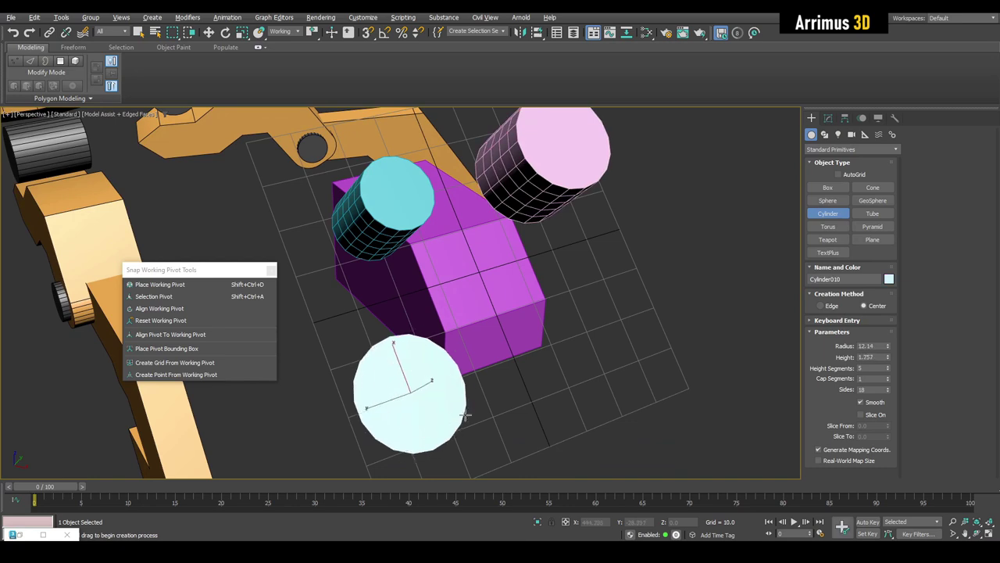
click(513, 338)
right_click(583, 308)
middle_drag(584, 309, 578, 322)
scroll(578, 322, down, 3)
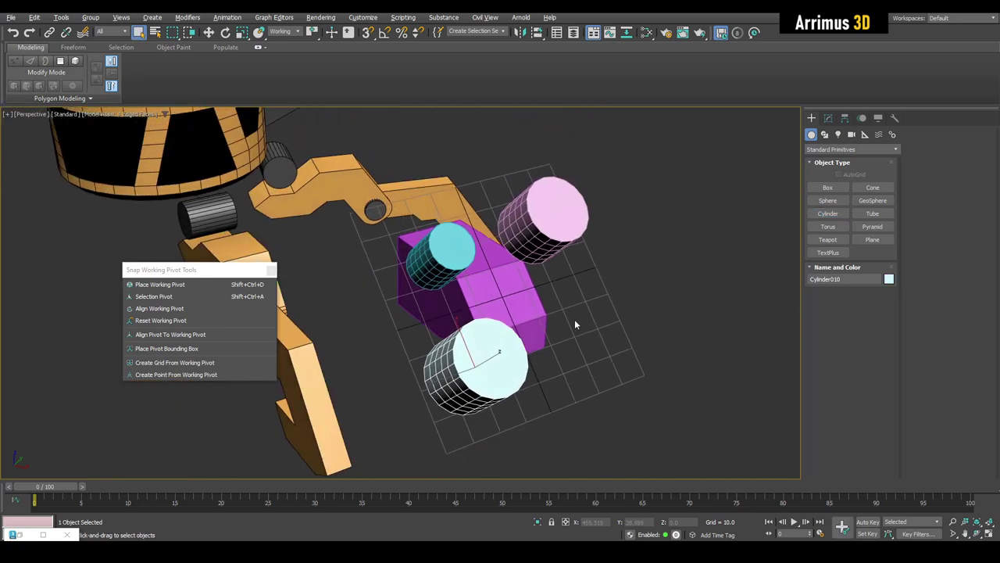
Draw a fourth cylinder on the grid's free area beside the chamfered end, with a radius of about 12.4
key(c)
drag(572, 330, 592, 360)
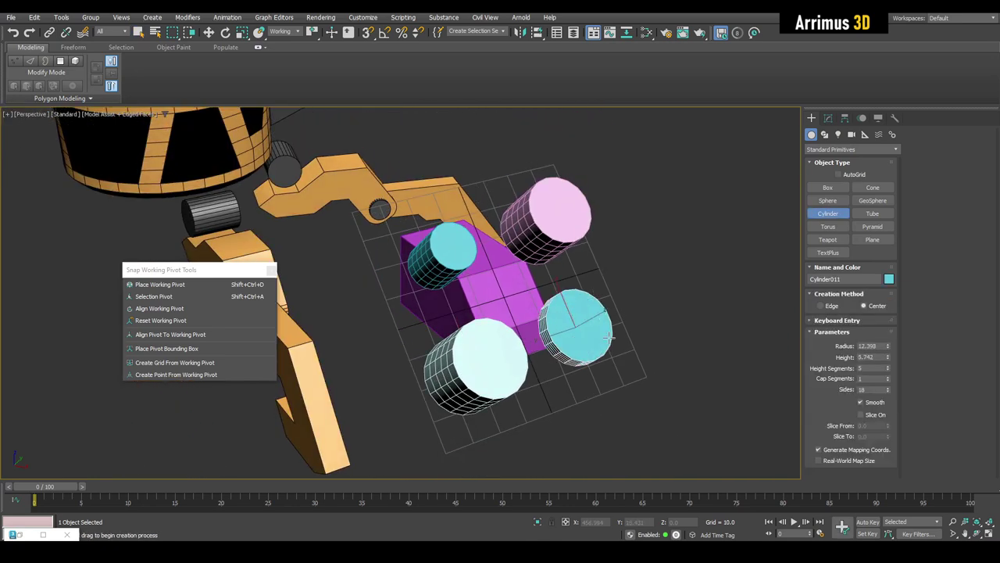
click(636, 292)
right_click(636, 292)
middle_drag(569, 344, 561, 359)
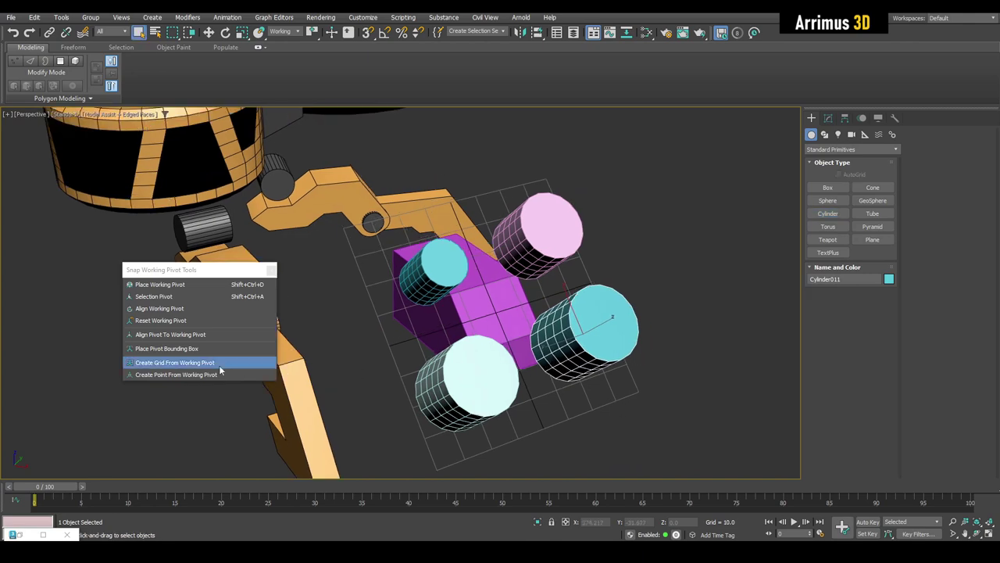
Create a point helper from the working pivot on the sloping face and select it
click(193, 378)
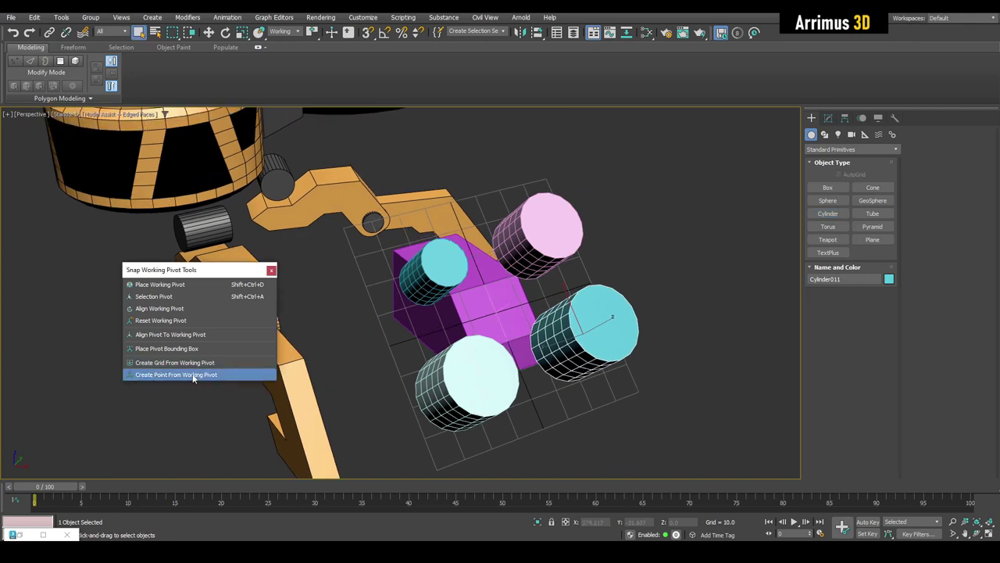
scroll(517, 326, up, 5)
middle_drag(516, 327, 518, 321)
click(499, 274)
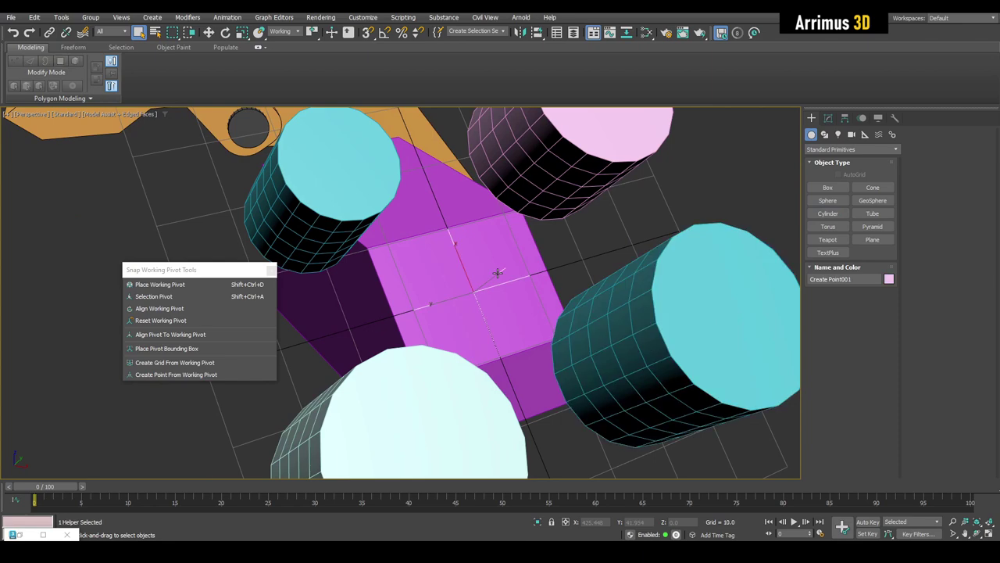
Rotate the point helper on the box's sloping face freely about its Y axis
scroll(493, 302, down, 4)
middle_drag(500, 273, 495, 293)
key(e)
scroll(507, 301, up, 4)
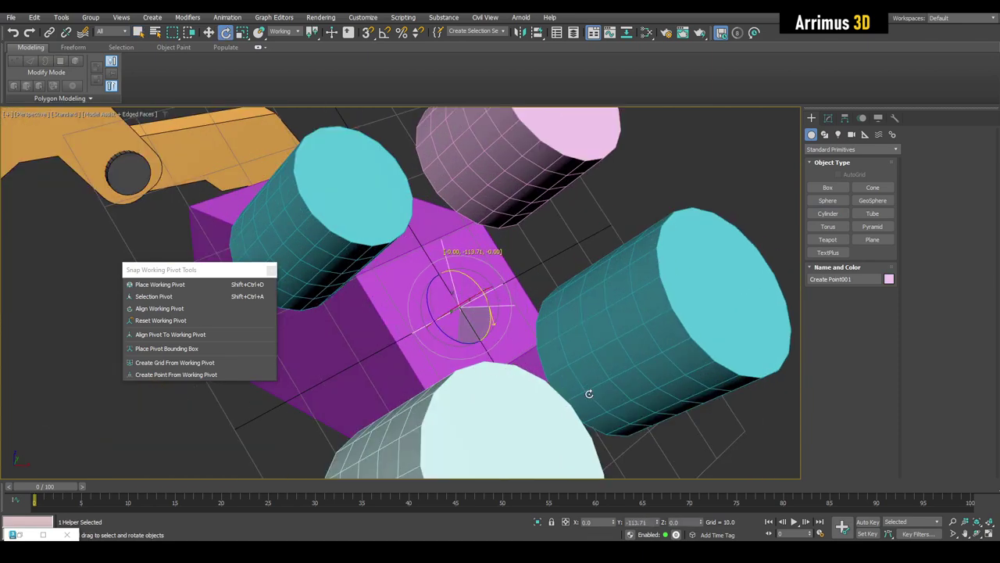
drag(484, 328, 487, 329)
scroll(493, 334, down, 5)
alt+middle_drag(494, 334, 480, 337)
scroll(473, 339, up, 7)
Select the purple box and the point helper in turn, and clear the selection
key(q)
click(455, 276)
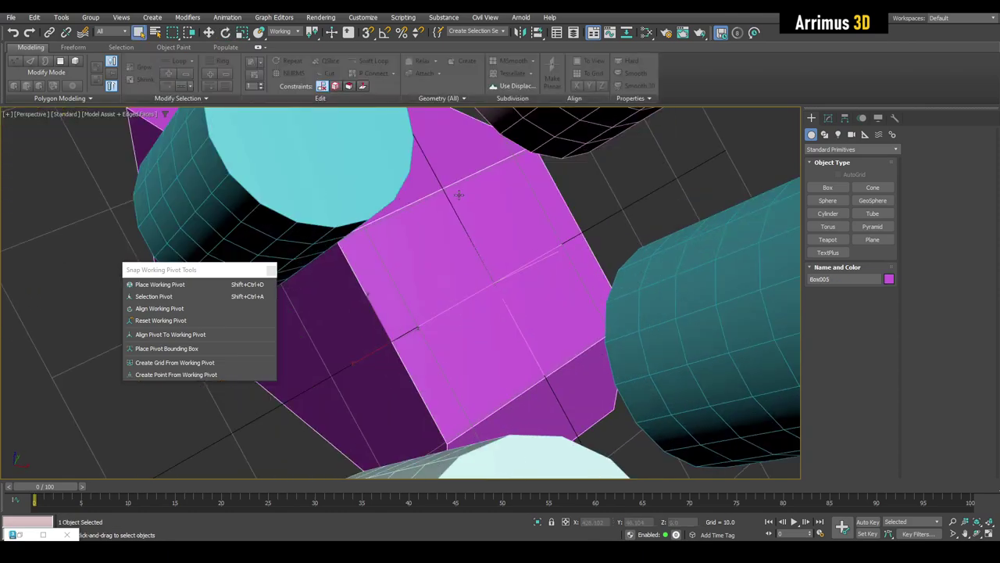
click(503, 279)
middle_drag(504, 279, 558, 312)
scroll(466, 307, down, 5)
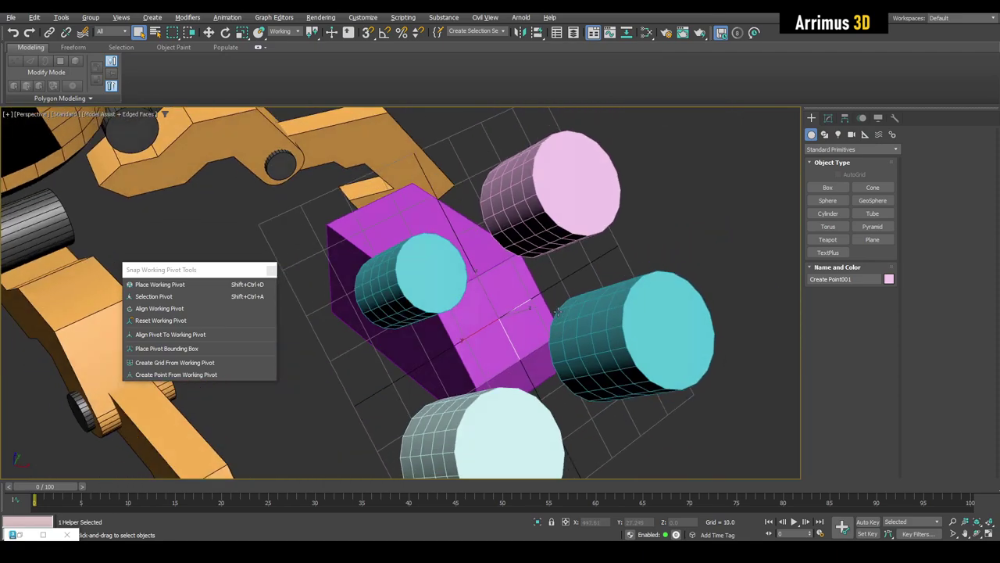
click(611, 278)
Try drawing a box beside the first model's small cylinder with the tilted grid still active, about 59.4 wide and 9.1 long
scroll(609, 277, down, 5)
alt+middle_drag(520, 282, 525, 284)
scroll(569, 297, down, 4)
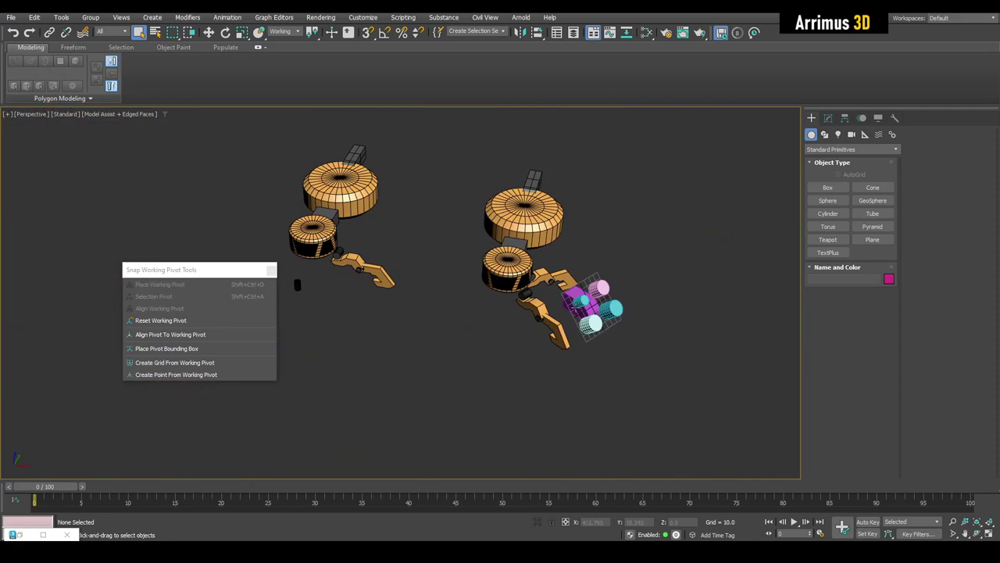
middle_drag(393, 279, 516, 317)
scroll(462, 298, up, 7)
middle_drag(341, 398, 430, 295)
scroll(514, 304, down, 5)
middle_drag(593, 305, 561, 303)
drag(435, 281, 504, 378)
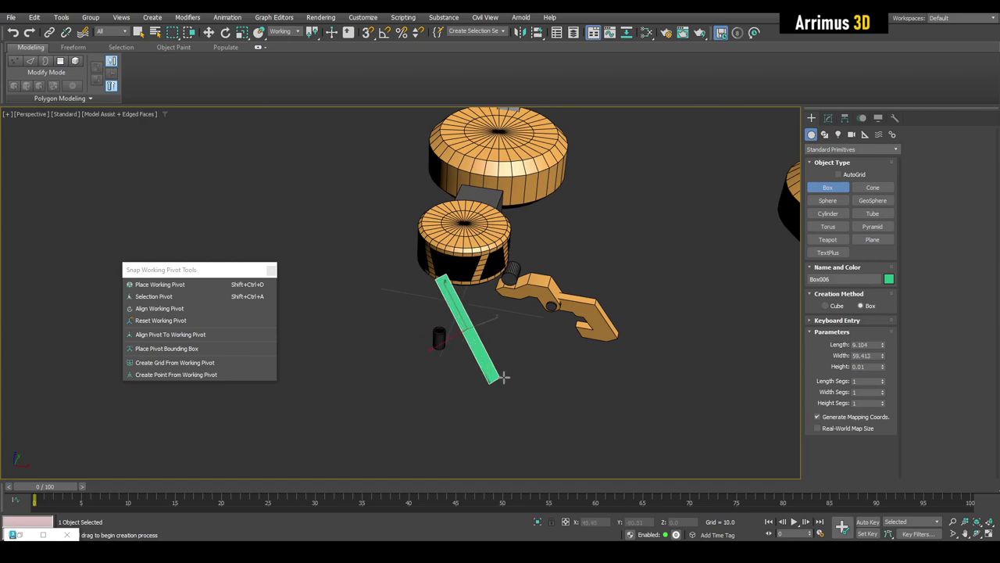
right_click(525, 297)
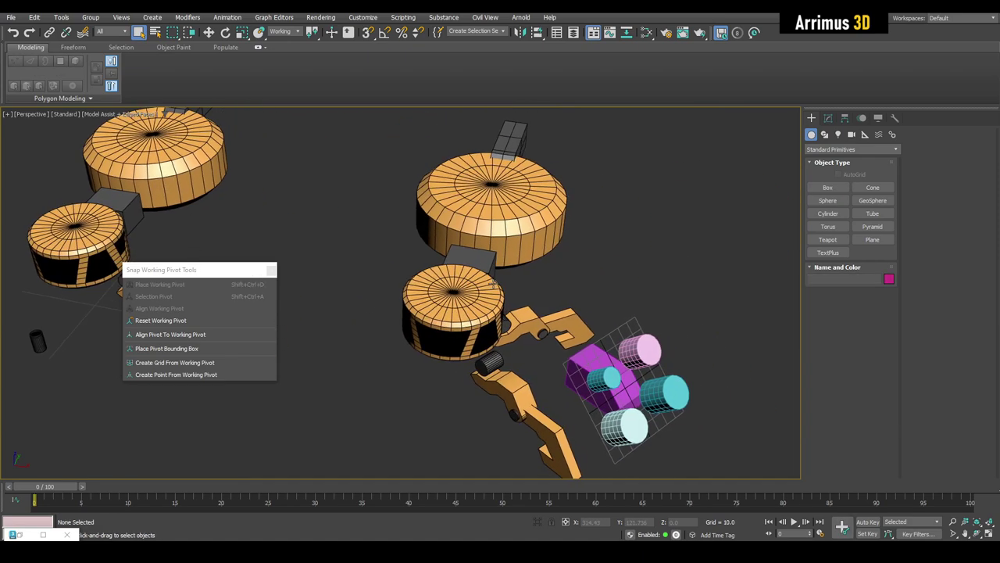
Activate the home grid in place of the tilted one and try drawing a box on it beside the first model
click(509, 262)
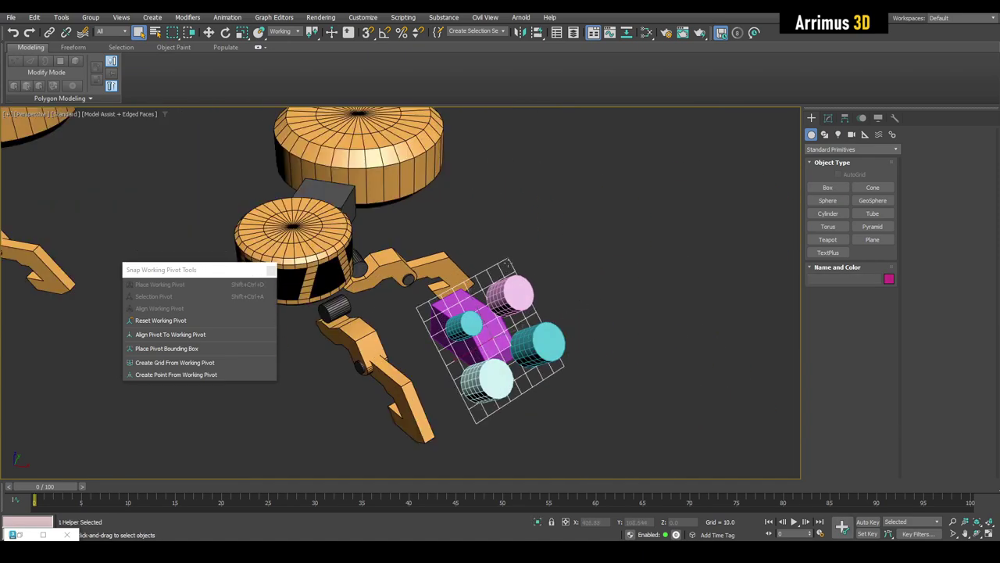
key(Delete)
alt+middle_drag(510, 266, 536, 290)
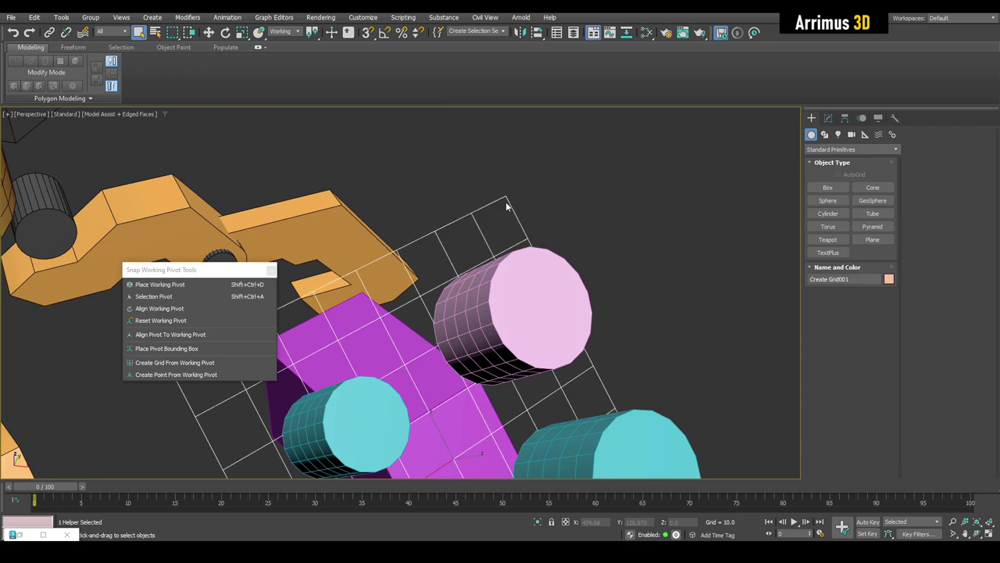
right_click(507, 205)
click(485, 189)
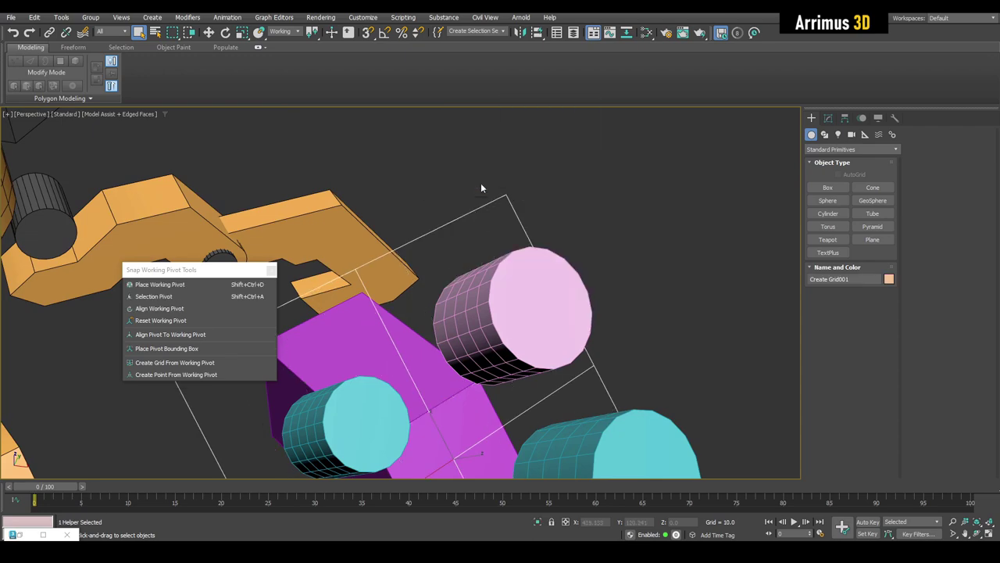
scroll(481, 183, down, 6)
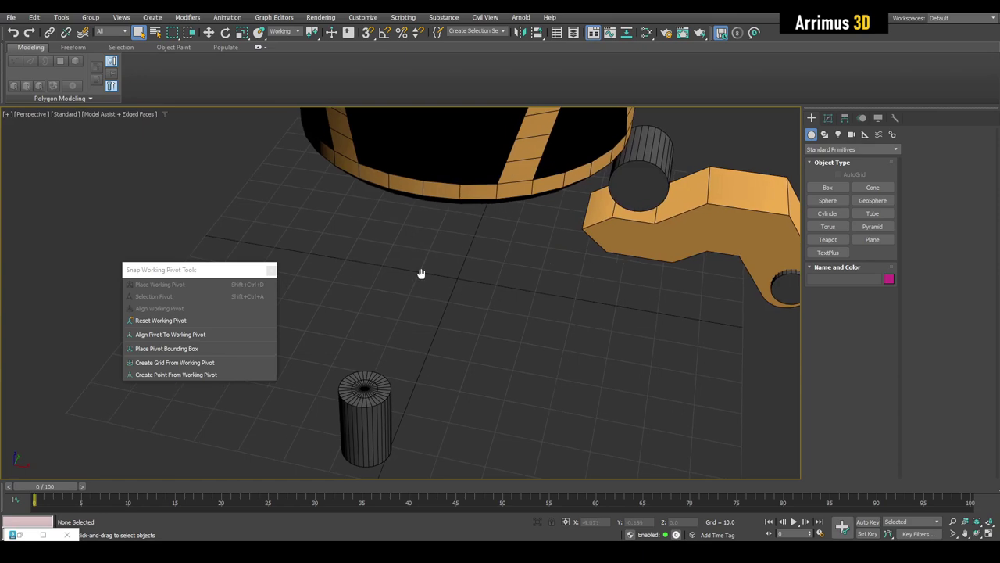
drag(437, 241, 500, 375)
right_click(510, 293)
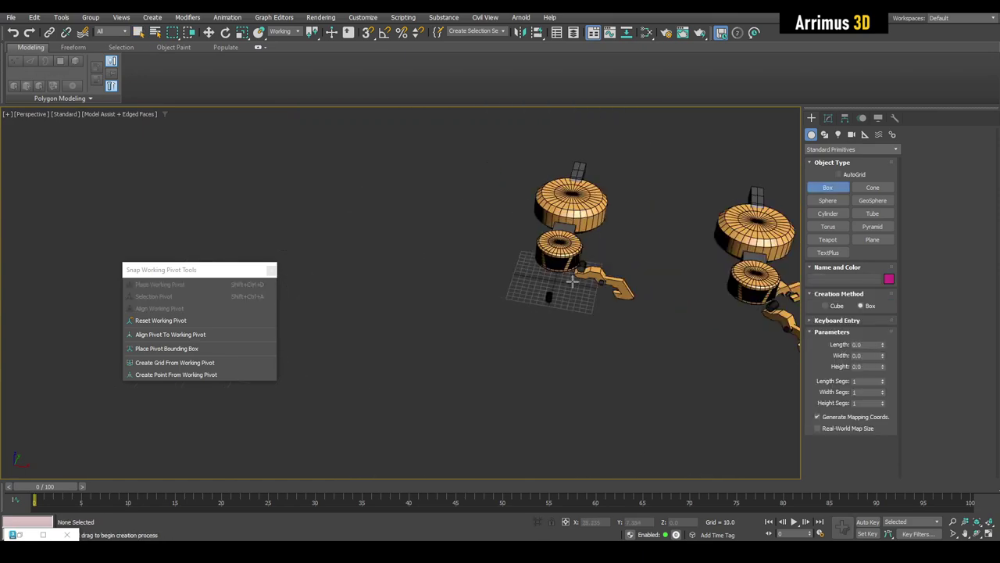
Make the tilted grid around the purple box the active grid again
scroll(453, 259, up, 7)
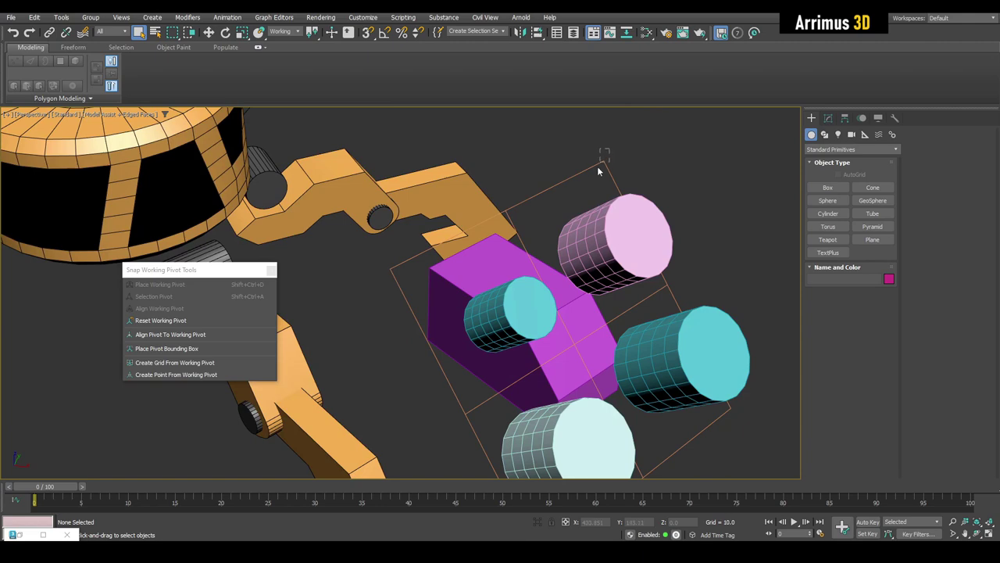
click(601, 166)
right_click(601, 166)
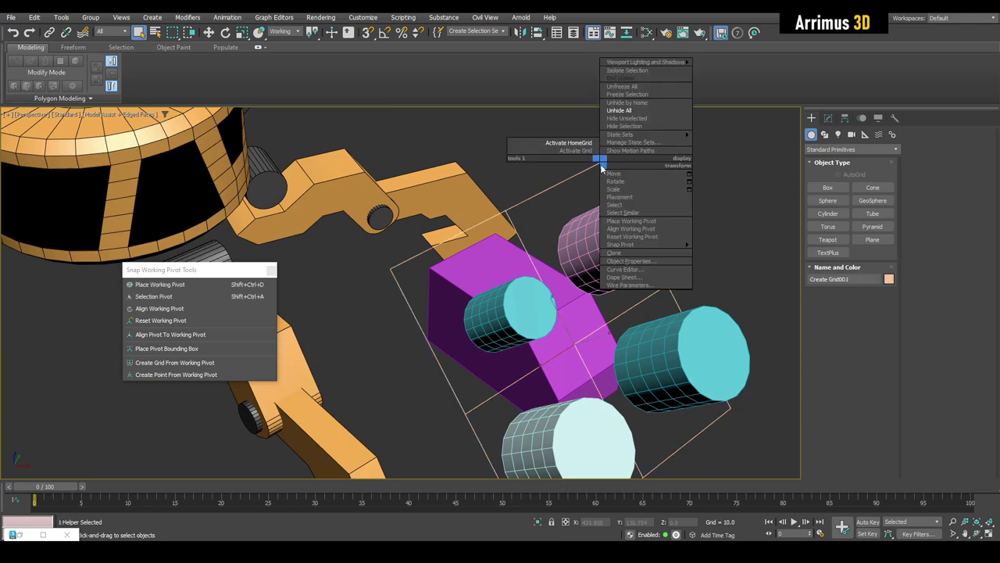
click(580, 155)
Draw a box on the tilted grid between the cylinders, with a base about 33.9 long and 46.9 wide
scroll(518, 231, down, 5)
middle_drag(425, 247, 469, 243)
key(b)
mouse_move(567, 260)
mouse_down()
mouse_move(598, 294)
mouse_move(634, 310)
mouse_up()
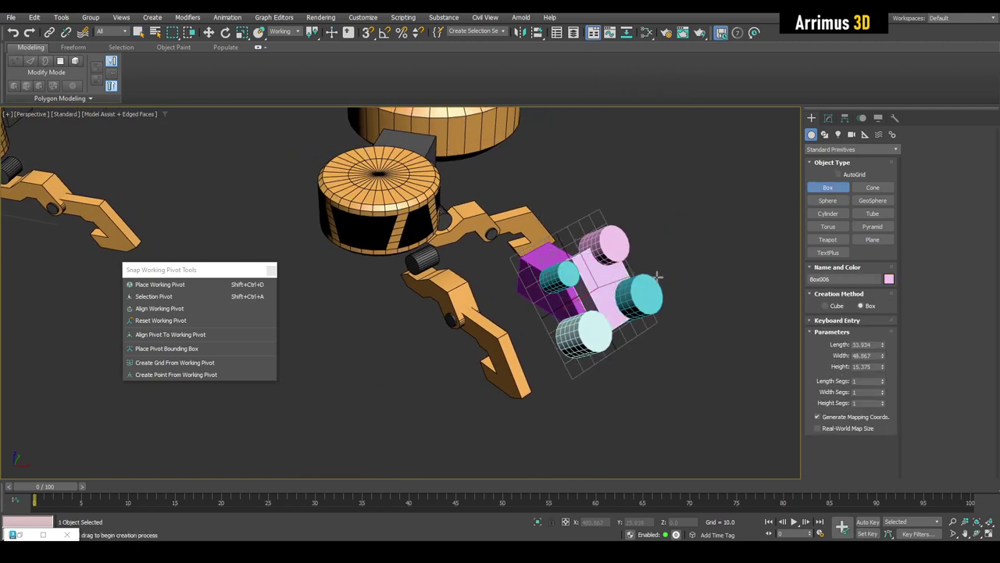
click(671, 251)
right_click(699, 244)
middle_drag(492, 249, 462, 279)
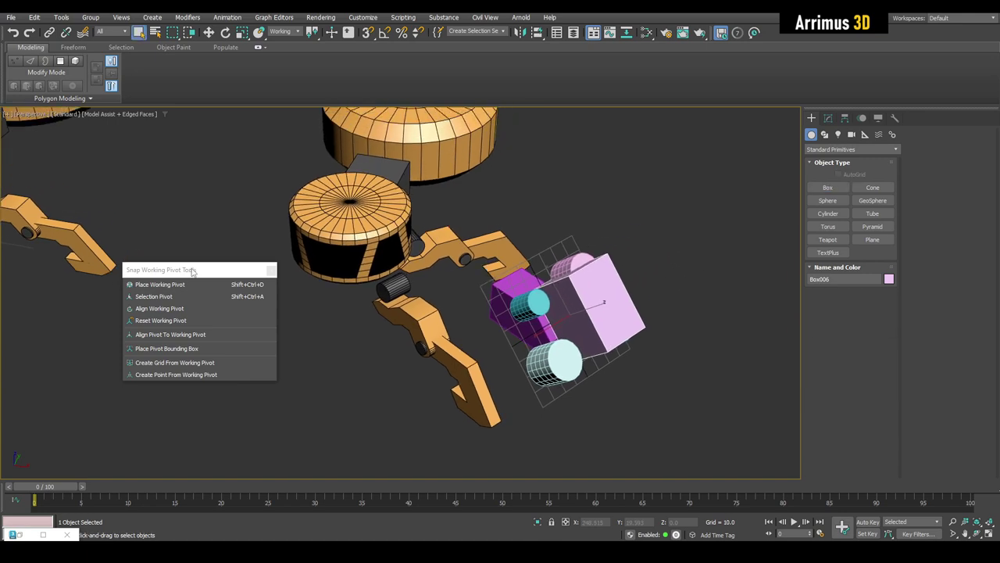
Move the floating Snap Working Pivot Tools window farther away from the model
drag(192, 271, 149, 313)
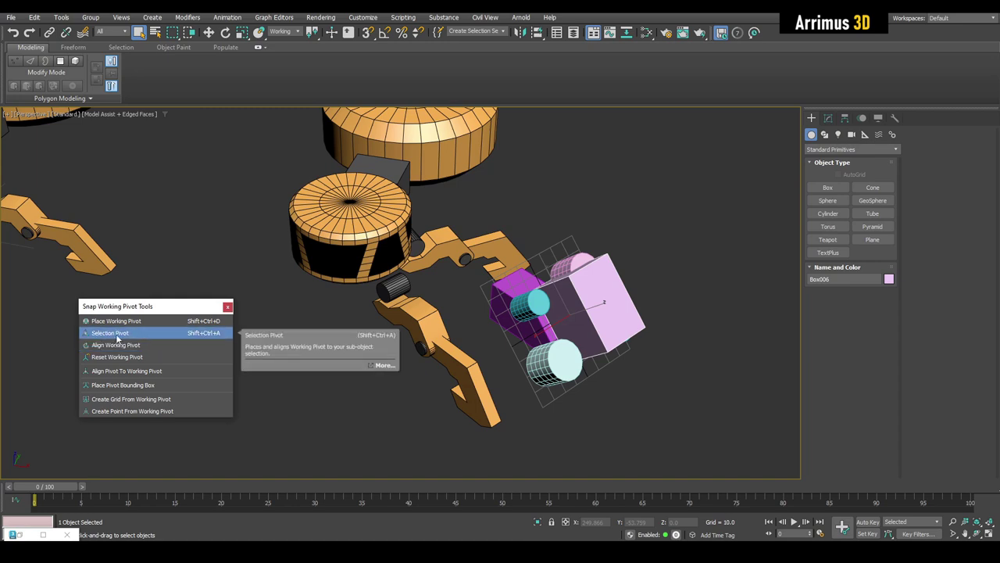
scroll(560, 297, up, 4)
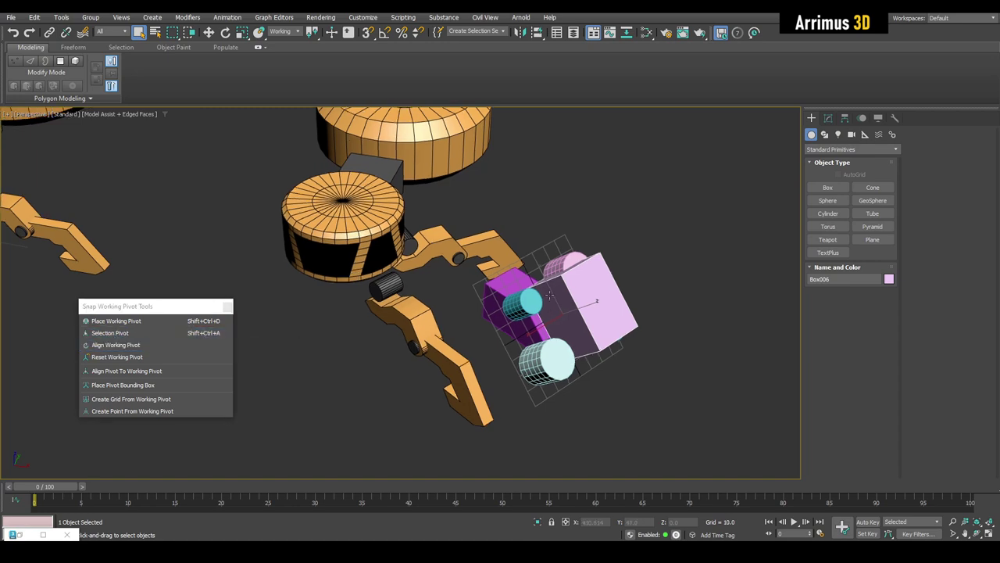
alt+middle_drag(404, 328, 480, 298)
alt+middle_drag(562, 256, 487, 266)
middle_drag(297, 327, 383, 292)
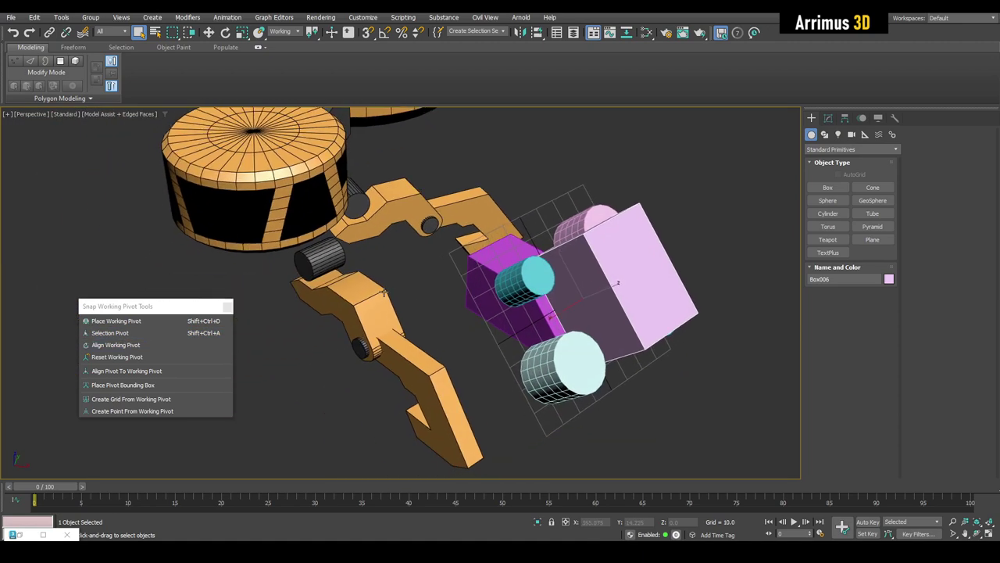
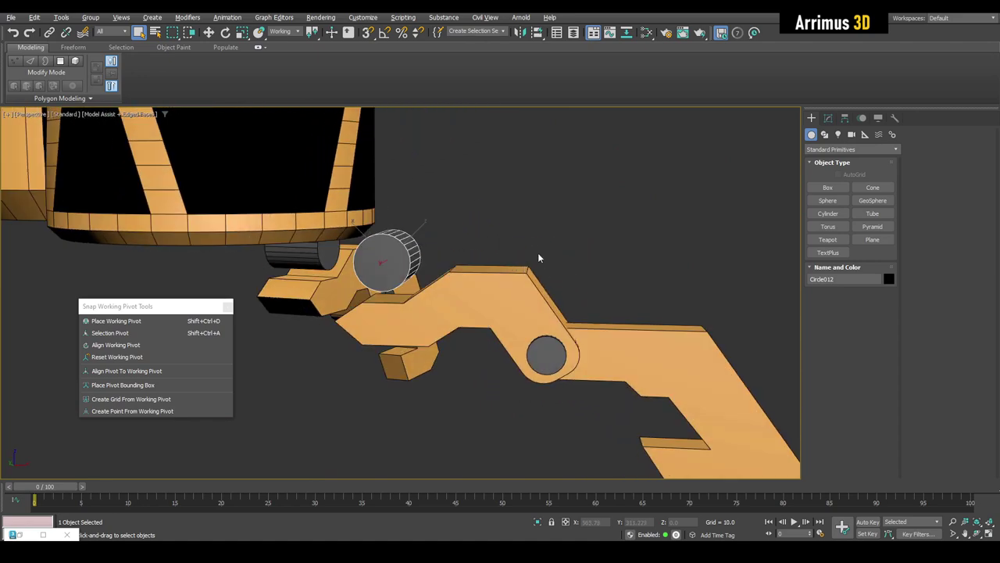
Examine the dark cylinder and the adjoining arm segment below the second model's drum from several angles
scroll(471, 322, down, 3)
scroll(471, 323, down, 3)
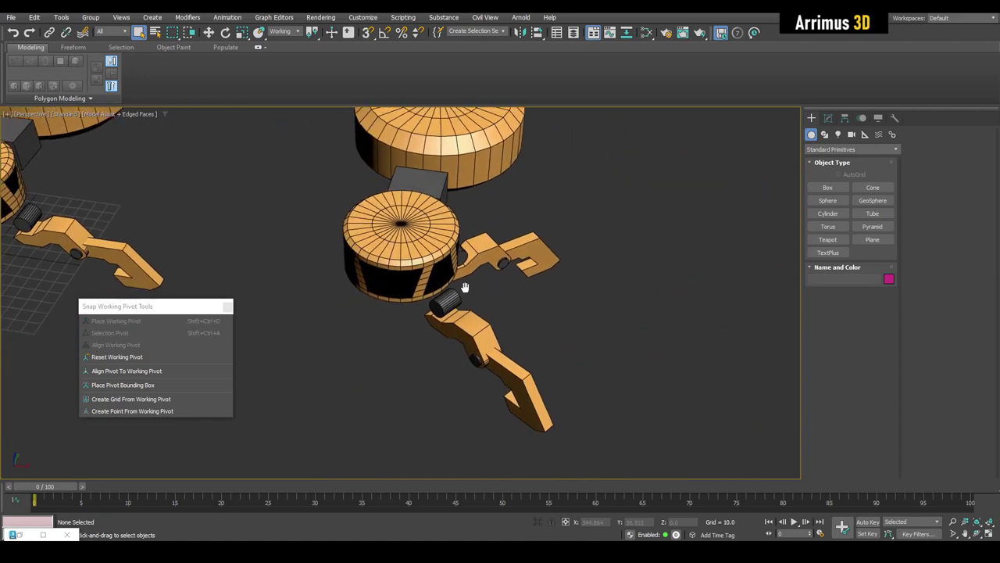
scroll(460, 292, up, 6)
scroll(424, 304, down, 4)
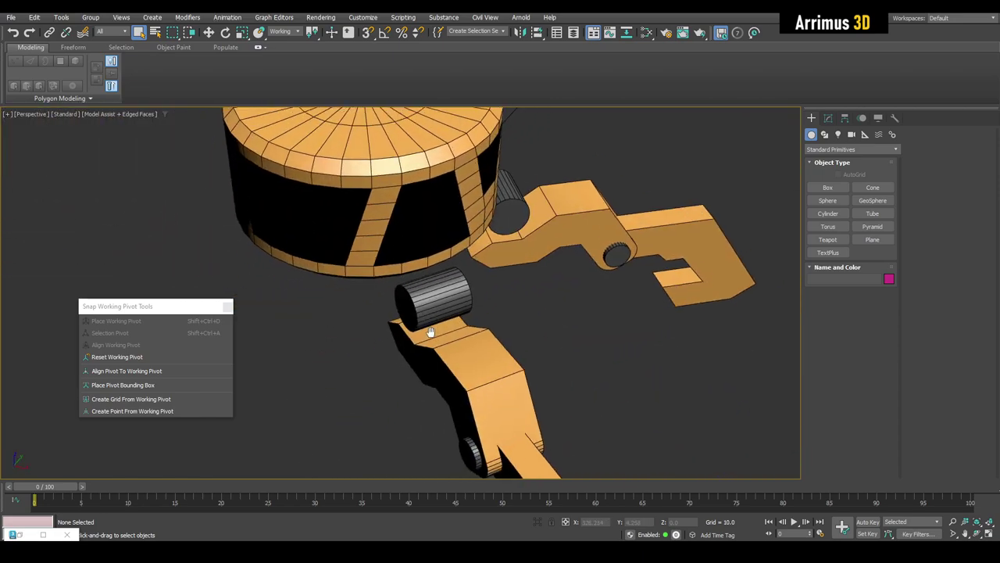
scroll(405, 335, up, 3)
scroll(474, 318, up, 3)
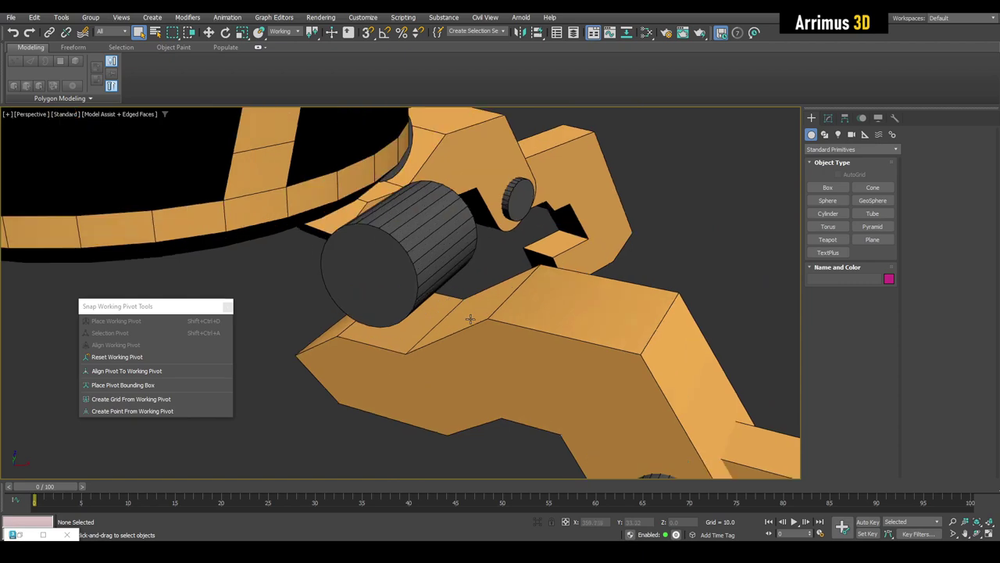
middle_drag(446, 325, 466, 340)
scroll(446, 345, down, 5)
scroll(411, 337, up, 5)
Select the arm segment below the dark cylinder and add a second Edit Poly modifier above its existing one
click(459, 340)
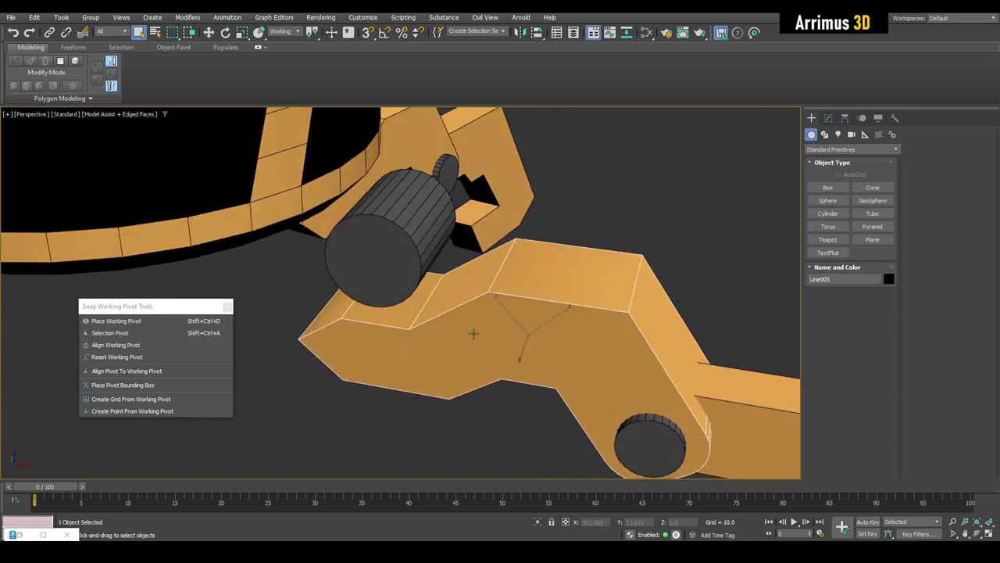
click(827, 118)
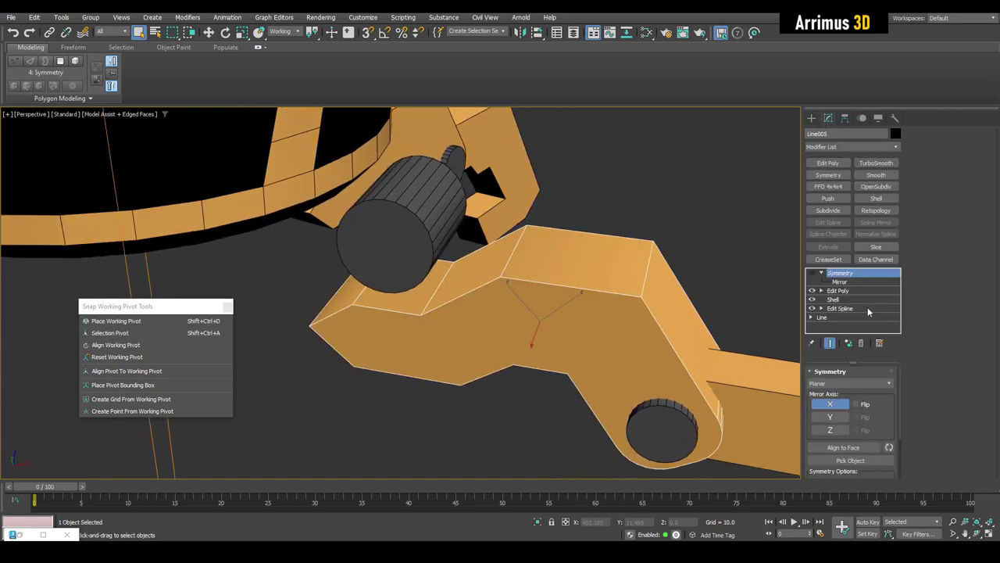
click(859, 292)
alt+middle_drag(664, 291, 630, 292)
key(shift+e)
Select the arm segment's outer side polygon and align the working pivot to it with Selection Pivot
key(4)
click(413, 324)
key(w)
alt+middle_drag(411, 324, 433, 310)
scroll(434, 311, down, 3)
alt+middle_drag(505, 297, 470, 290)
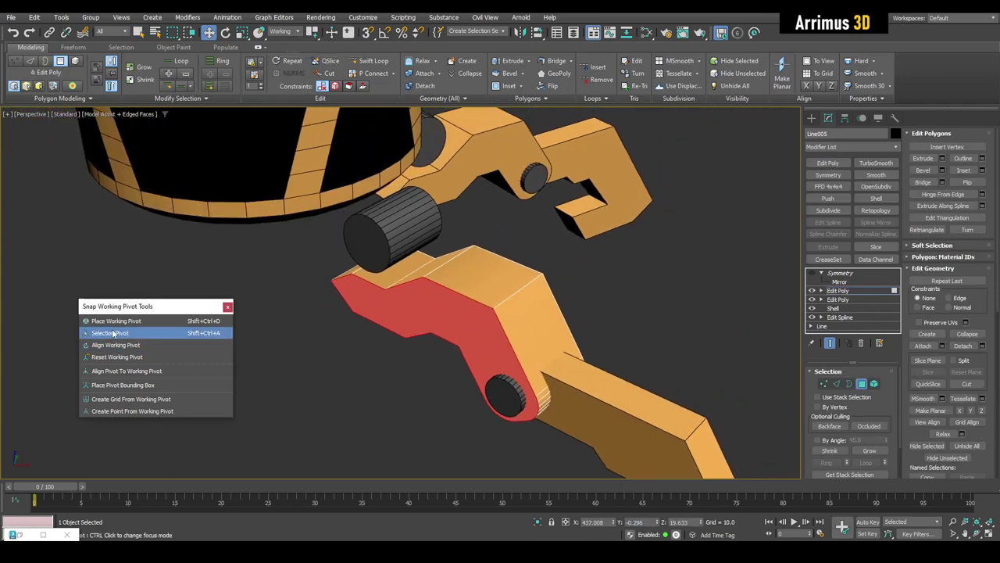
alt+middle_drag(386, 343, 416, 380)
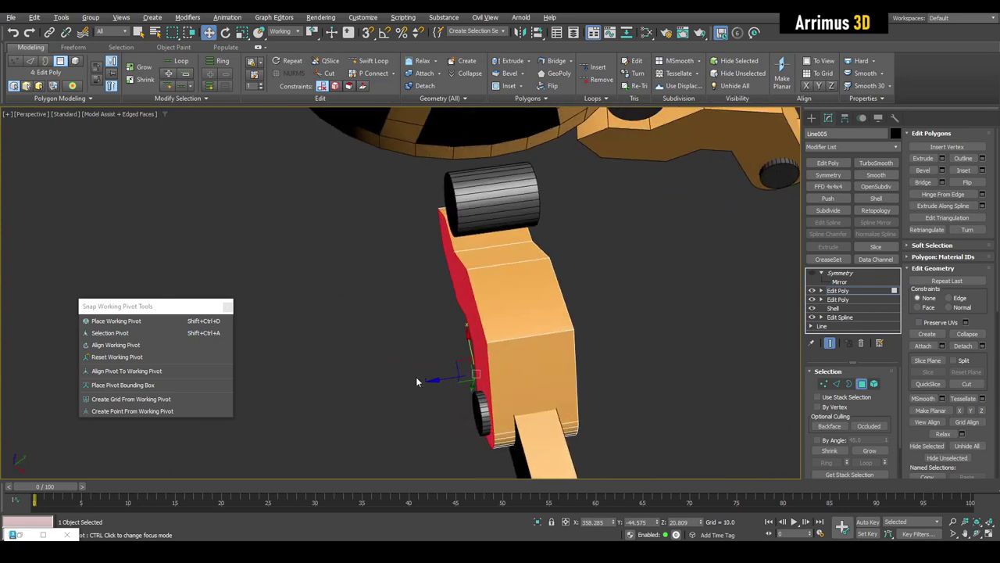
Clone the side polygon a short distance outward along the working pivot's Z axis as a separate object
shift+drag(443, 380, 415, 377)
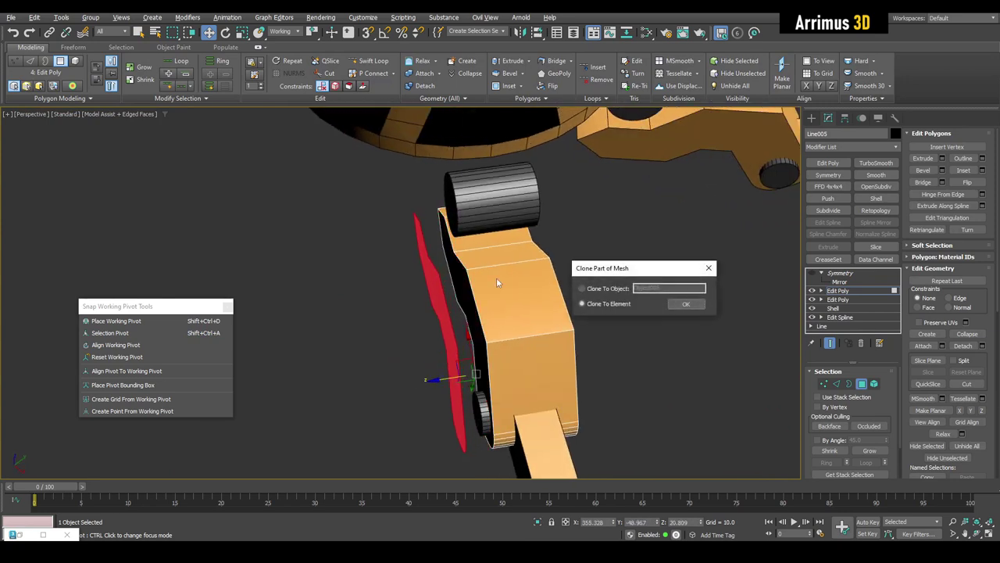
click(677, 309)
mouse_move(480, 263)
middle_down()
mouse_move(454, 306)
mouse_move(451, 339)
mouse_move(480, 311)
middle_up()
key(4)
Add an Edit Poly modifier to the cloned face and raise its upper-end edges so it covers the dark cylinder's end
click(422, 323)
key(shift+e)
key(1)
middle_drag(375, 347, 429, 313)
scroll(411, 328, up, 3)
scroll(428, 313, down, 2)
key(2)
drag(364, 313, 337, 180)
Make the cloned face see-through and cut an outline around the cylinder's round end, reaching down onto the arm segment
key(1)
key(q)
key(alt+x)
scroll(410, 223, up, 2)
middle_drag(405, 234, 460, 190)
key(alt+c)
scroll(447, 186, down, 2)
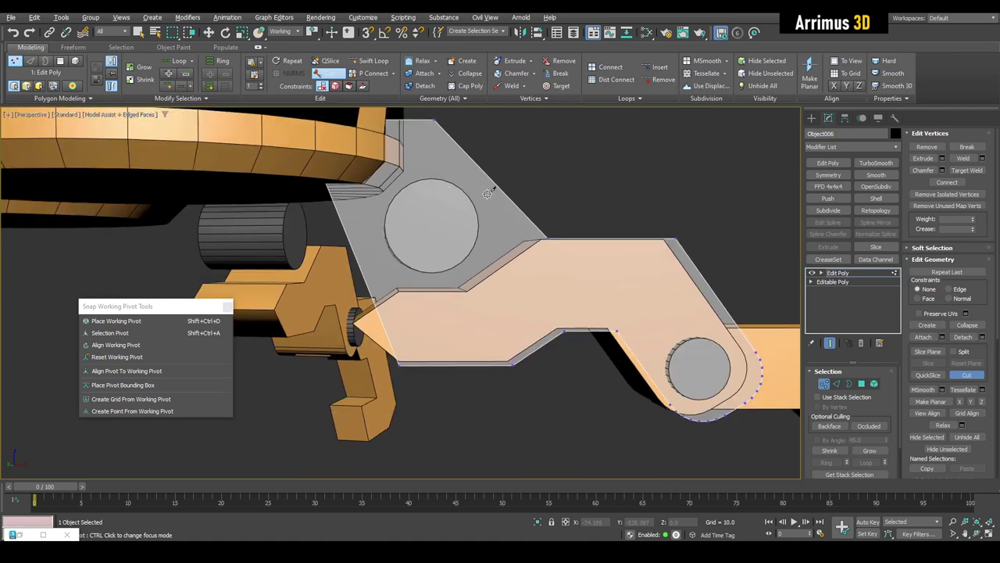
click(443, 165)
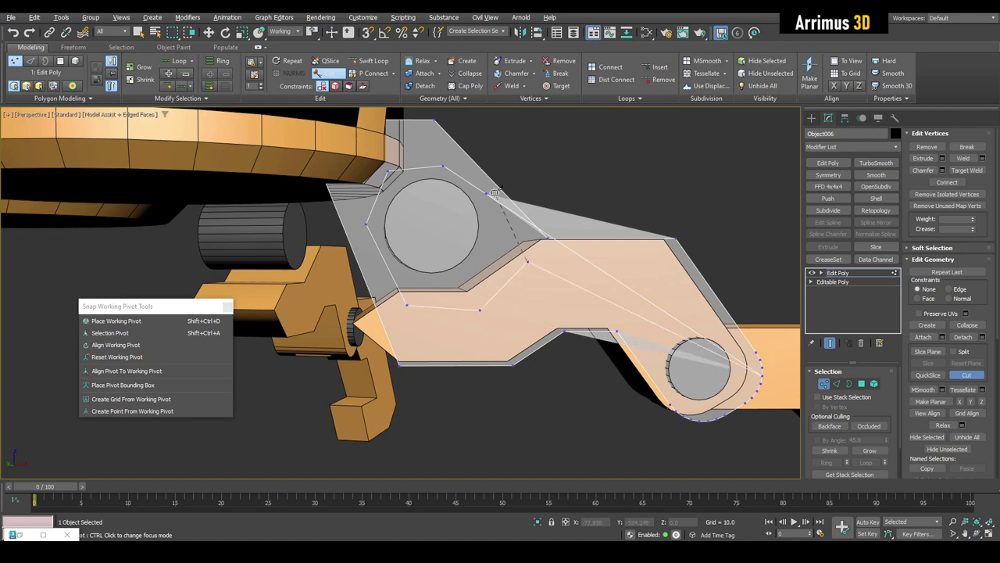
drag(559, 244, 561, 248)
Delete the parts of the cloned face outside the cut outline and turn off the see-through display
key(Delete)
scroll(563, 258, down, 2)
middle_drag(561, 259, 428, 271)
key(alt+x)
scroll(483, 279, up, 3)
key(1)
key(alt+x)
key(alt+x)
Move the trimmed plate inward along the cylinder's length so it sits just behind the cylinder's outer end
key(1)
key(w)
drag(414, 276, 471, 277)
alt+middle_drag(454, 272, 471, 277)
drag(471, 276, 476, 273)
alt+middle_drag(476, 273, 508, 275)
scroll(540, 258, up, 2)
key(1)
key(q)
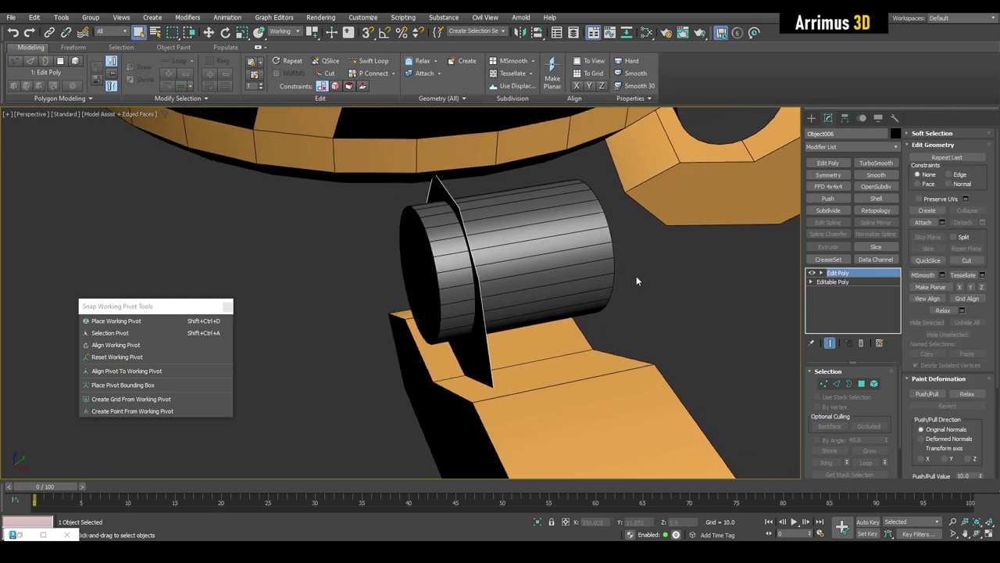
Thicken the plate with a Shell modifier, inner amount 0 and outer amount 2.32
click(870, 201)
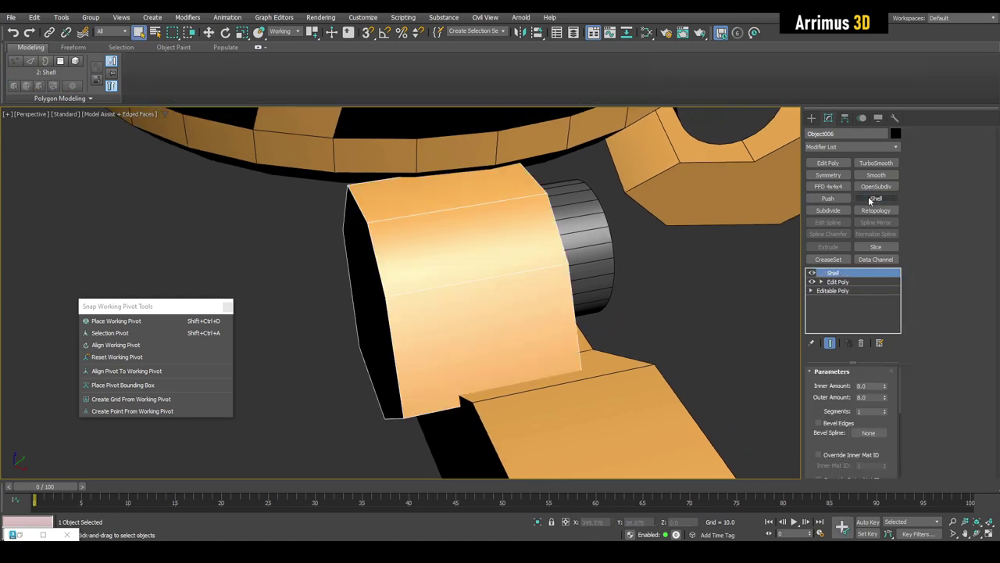
right_click(883, 387)
right_click(885, 399)
drag(884, 399, 886, 283)
Add an Edit Poly and a Symmetry modifier to the plate, mirroring it across Z to the cylinder's other end
middle_drag(580, 276, 576, 274)
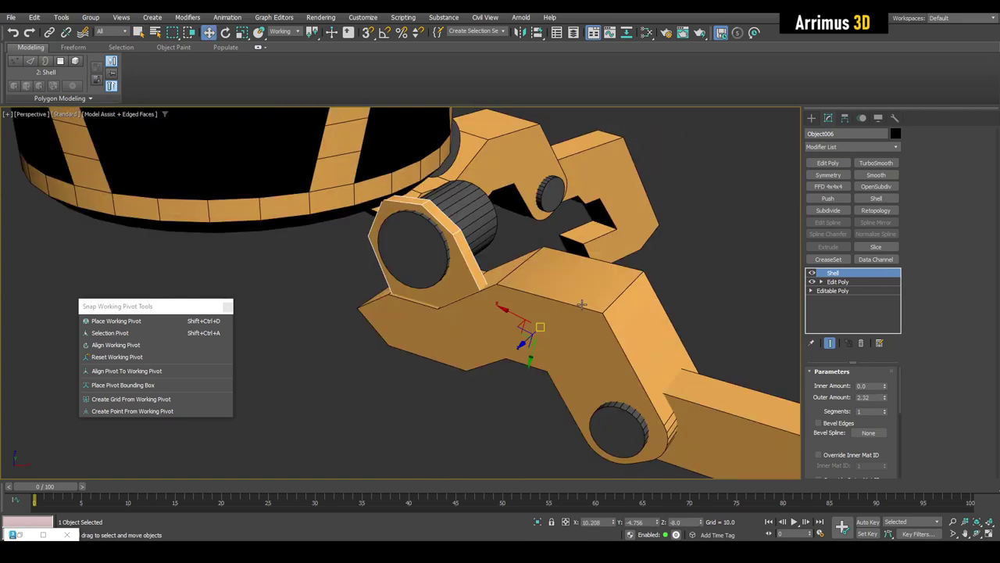
alt+middle_drag(600, 253, 561, 278)
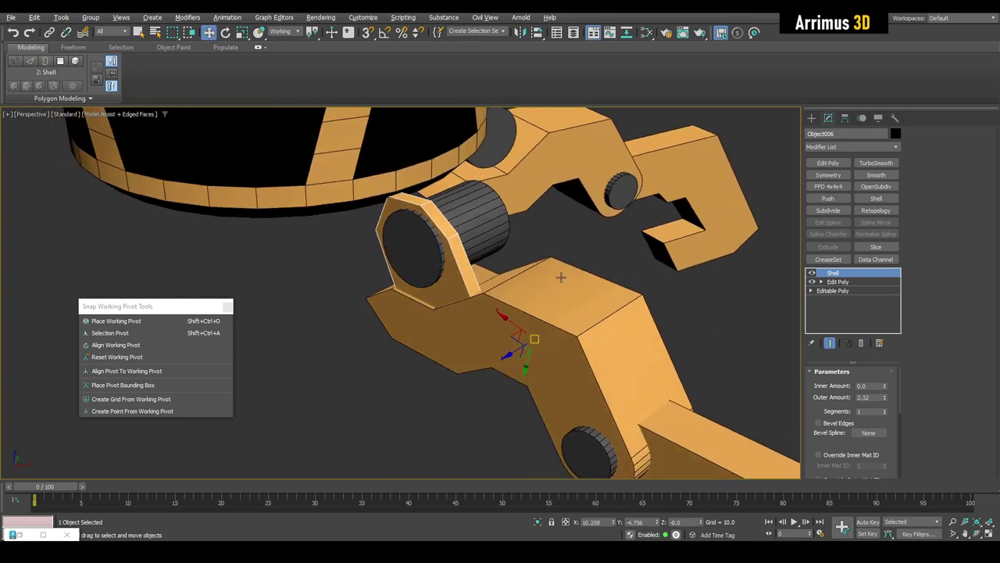
click(819, 166)
click(823, 178)
alt+middle_drag(482, 259, 449, 246)
key(q)
scroll(453, 248, down, 2)
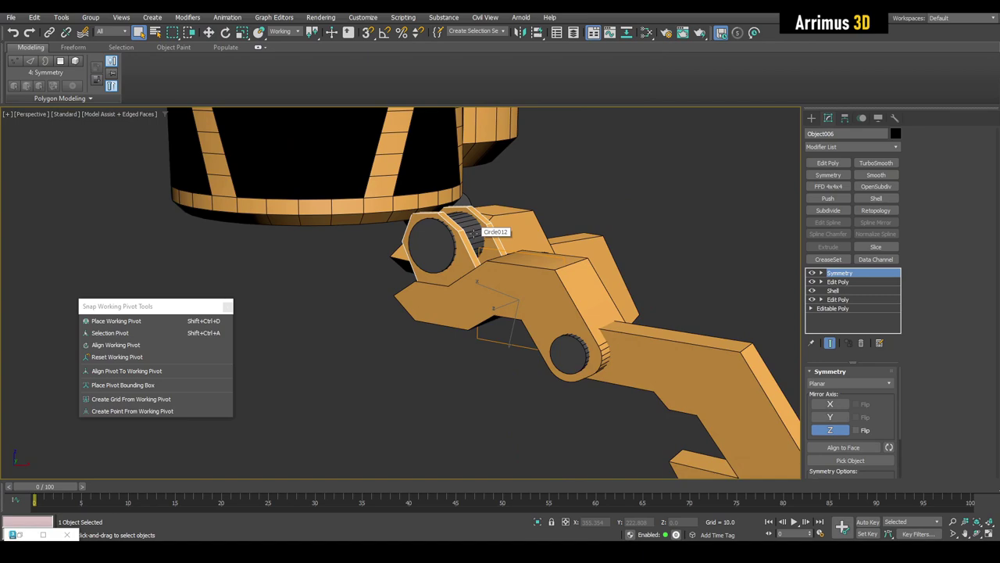
Isolate the mirrored pair of bracket plates in the viewport
middle_drag(427, 279, 467, 300)
scroll(483, 329, up, 4)
key(alt+q)
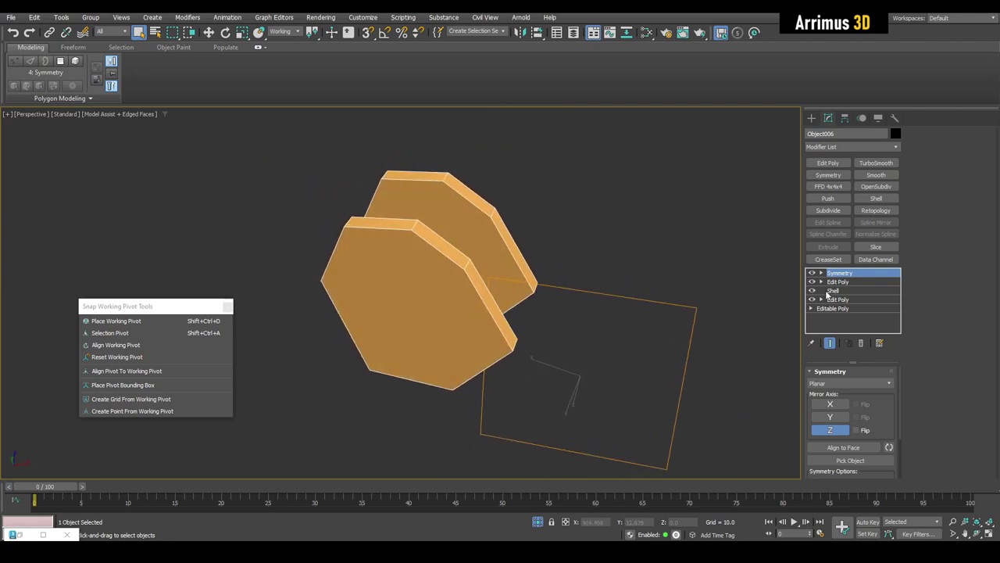
Cut the Symmetry modifier from the bracket plate and compute a Retopology modifier on it with a face count of 25
right_click(844, 275)
click(856, 288)
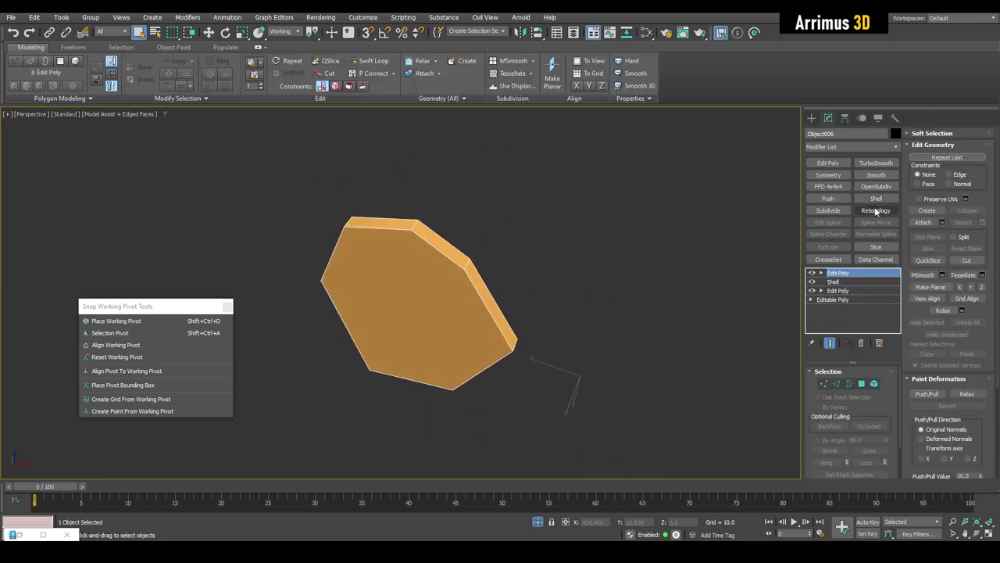
click(876, 210)
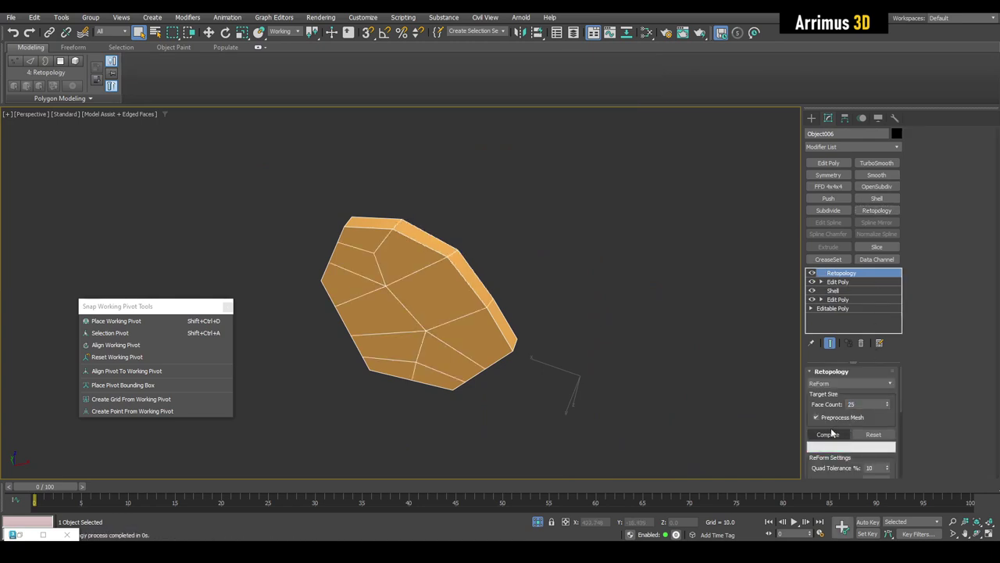
alt+middle_drag(743, 393, 587, 302)
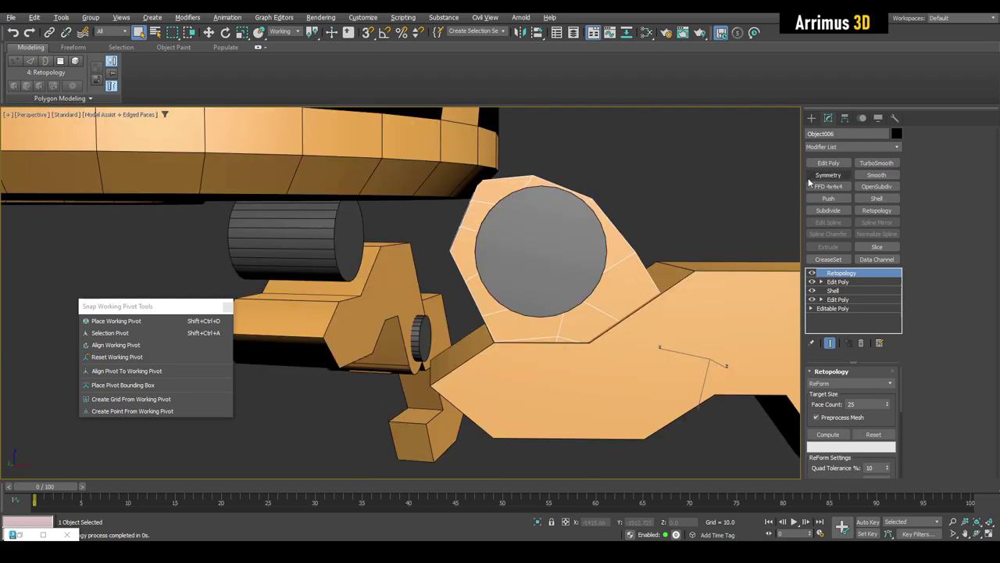
Add an Edit Poly and a Symmetry modifier above the Retopology, mirroring the plate across Z to the cylinder's other end
click(828, 165)
click(834, 176)
alt+middle_drag(664, 242, 414, 279)
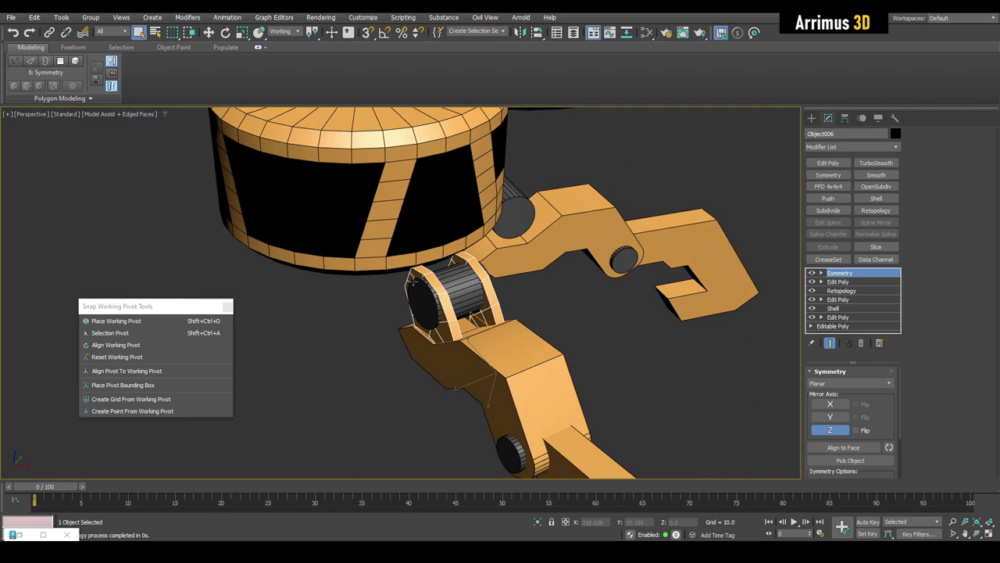
Examine the mirrored bracket plates around the shoulder cylinder from several sides
middle_drag(446, 393, 456, 353)
alt+middle_drag(455, 353, 398, 339)
click(548, 358)
alt+middle_drag(472, 283, 557, 305)
mouse_move(469, 328)
alt+middle_down()
mouse_move(498, 308)
mouse_move(453, 329)
mouse_move(473, 330)
alt+middle_up()
scroll(453, 328, down, 4)
scroll(451, 329, up, 5)
click(443, 301)
alt+middle_drag(459, 286, 462, 402)
scroll(523, 313, down, 4)
scroll(513, 337, up, 5)
scroll(570, 251, down, 2)
alt+middle_drag(462, 403, 484, 317)
Examine the elbow joint and the arm segments that meet at it
click(544, 234)
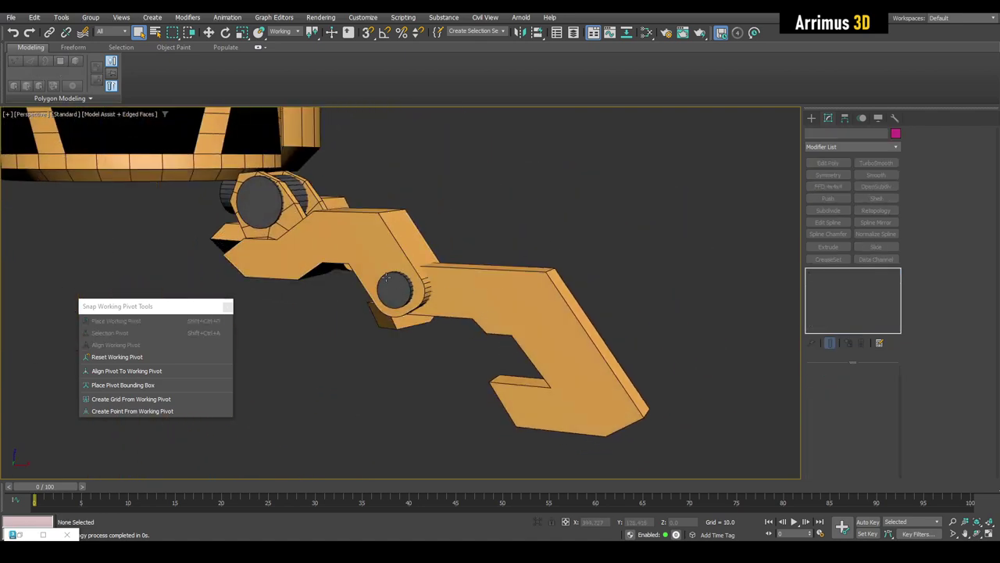
click(389, 250)
key(w)
alt+middle_drag(388, 250, 348, 260)
key(q)
click(499, 223)
middle_drag(453, 229, 489, 242)
scroll(469, 240, up, 5)
scroll(488, 242, down, 8)
scroll(467, 245, up, 5)
Clone the upper arm segment in place as an independent copy
click(437, 226)
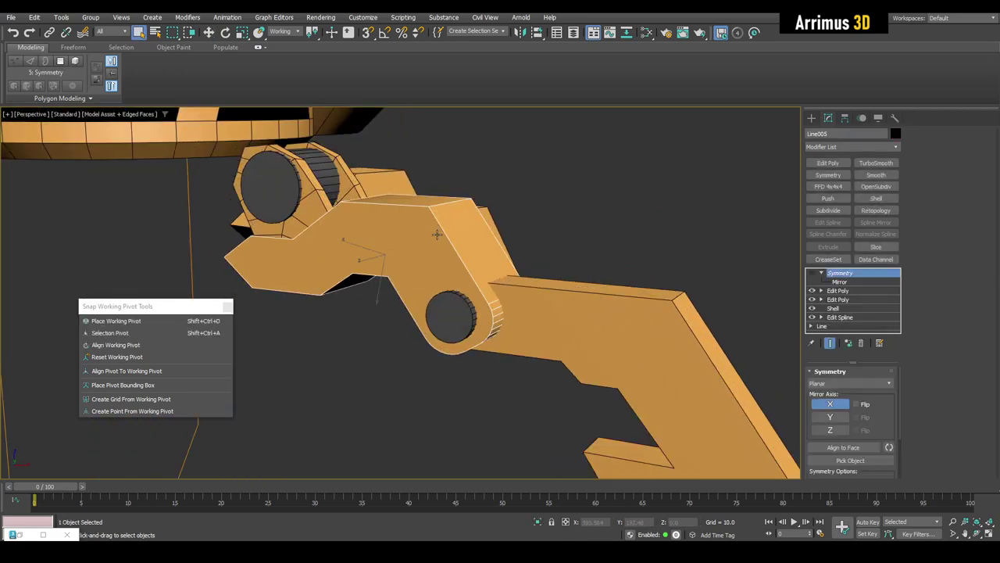
click(442, 152)
drag(403, 231, 443, 313)
key(ctrl+v)
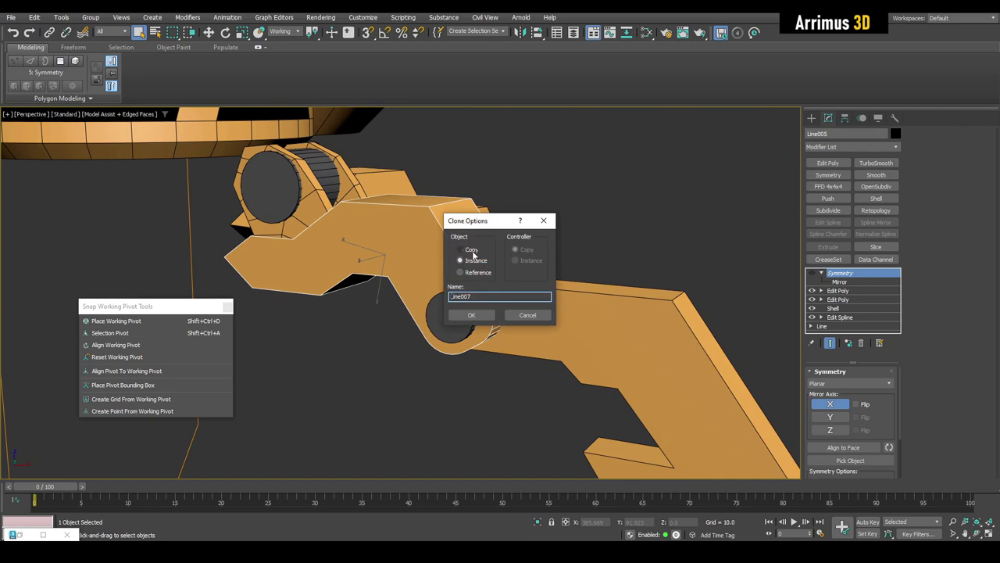
click(476, 318)
Try rotating the elbow cylinder about its Z axis together with its linked parts, and undo the rotation
key(e)
mouse_move(479, 279)
alt+middle_down()
mouse_move(448, 277)
mouse_move(446, 296)
alt+middle_up()
key(q)
click(424, 319)
drag(465, 273, 479, 293)
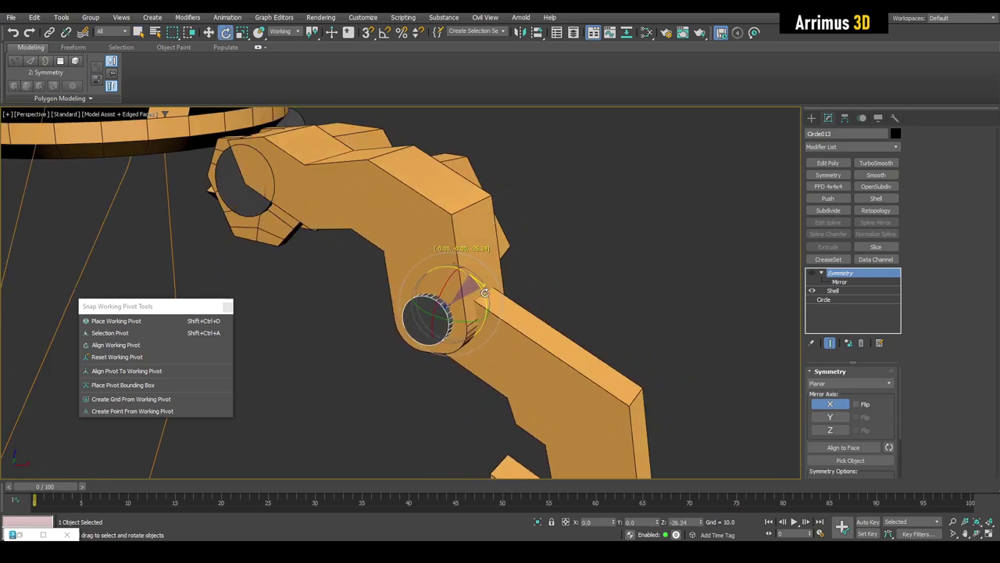
key(ctrl+z)
key(q)
Unlink the copied upper segment and the hooked lower segment from their parent
click(397, 261)
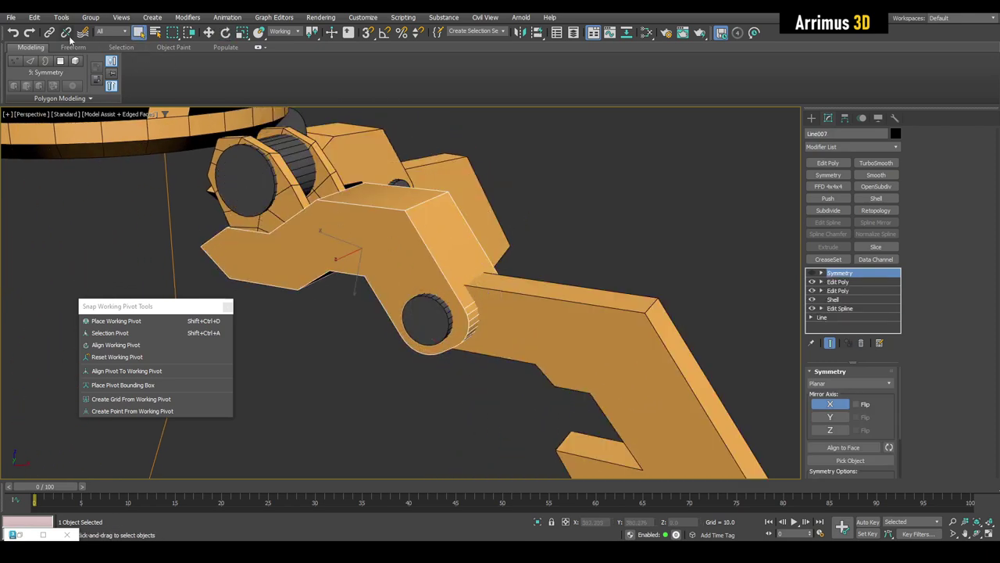
click(67, 34)
click(668, 278)
click(619, 322)
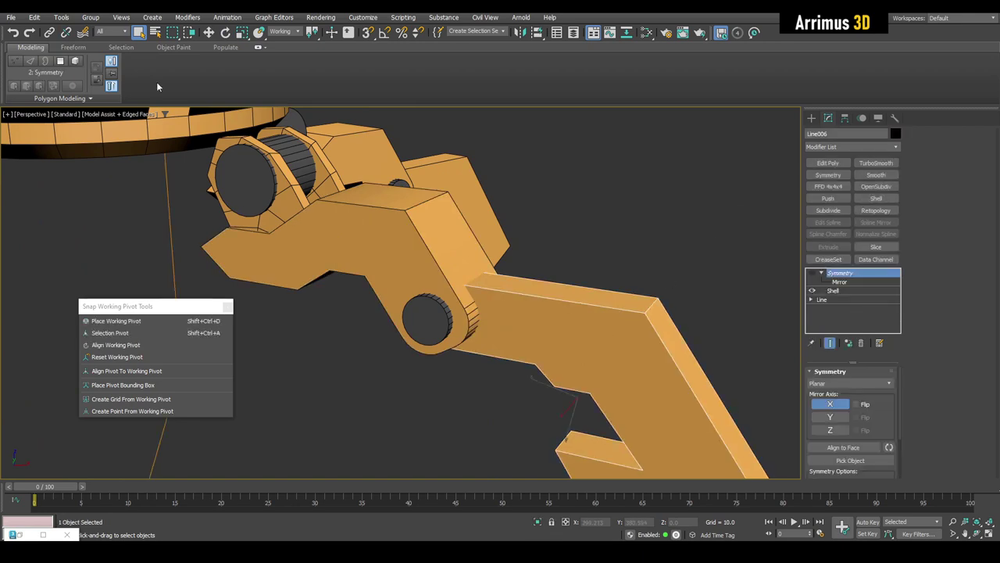
click(490, 161)
Rotate the elbow cylinder so the original segment linked to it swings around toward the hooked lower segment
click(443, 298)
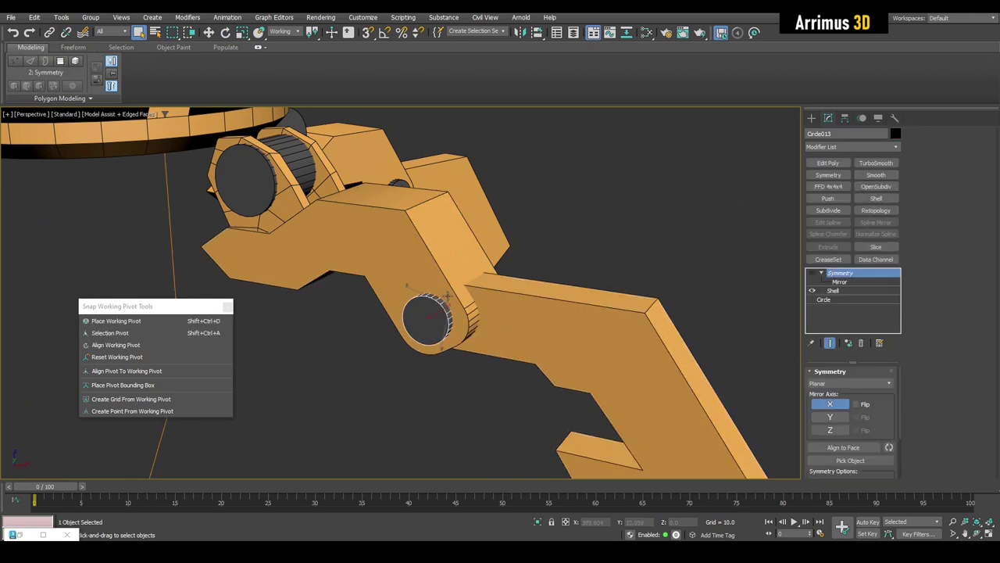
drag(467, 279, 564, 361)
middle_drag(491, 299, 454, 255)
drag(437, 259, 476, 315)
key(q)
Isolate the rotated original segment and toggle its top Symmetry modifier to check its effect
scroll(476, 316, up, 3)
click(475, 319)
alt+middle_drag(471, 322, 540, 294)
key(alt+q)
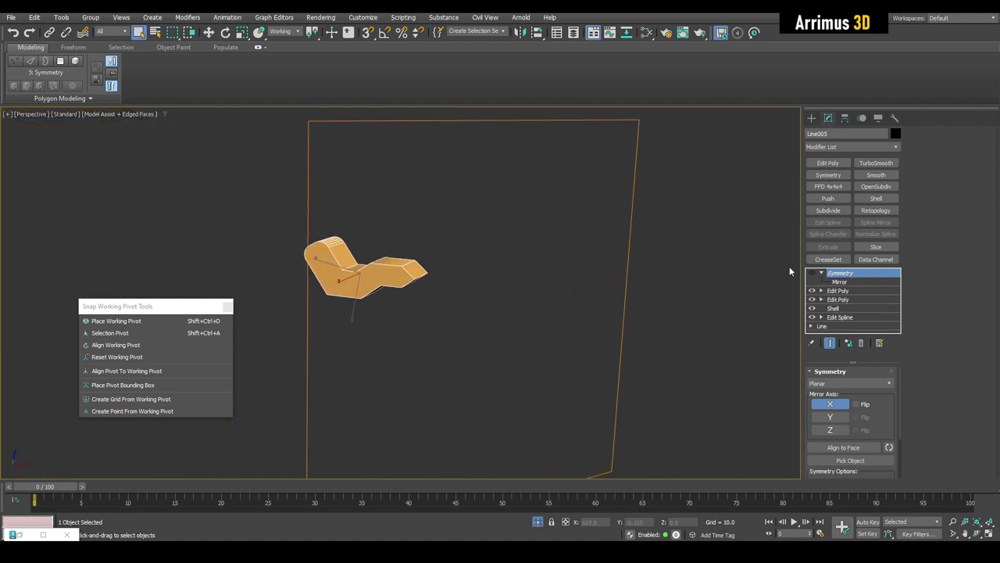
click(812, 274)
click(811, 274)
middle_drag(584, 233, 688, 249)
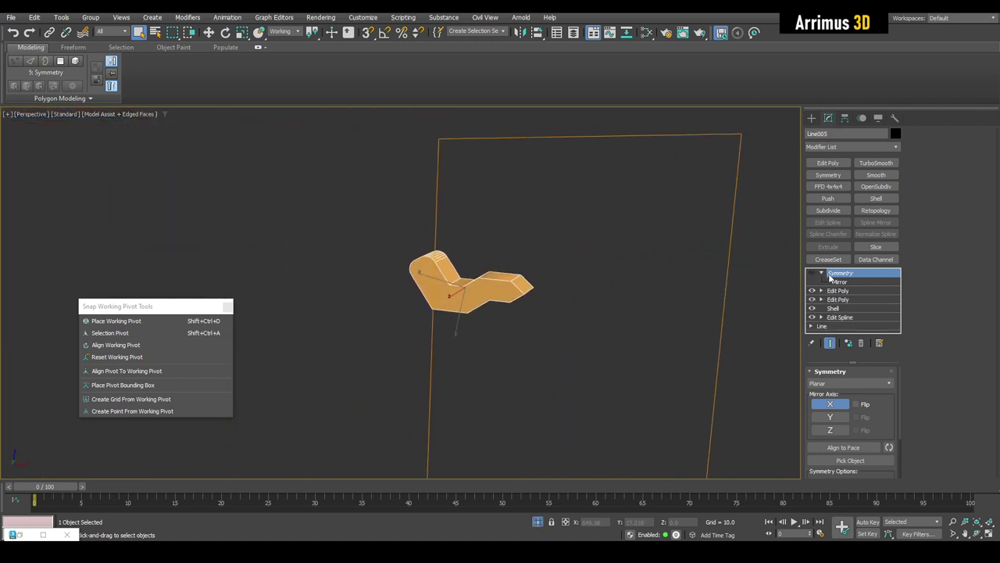
Add a second Symmetry modifier beneath the existing one, mirroring the segment across Y with Flip enabled
click(834, 292)
click(827, 178)
scroll(551, 250, up, 3)
middle_drag(552, 250, 612, 273)
click(829, 417)
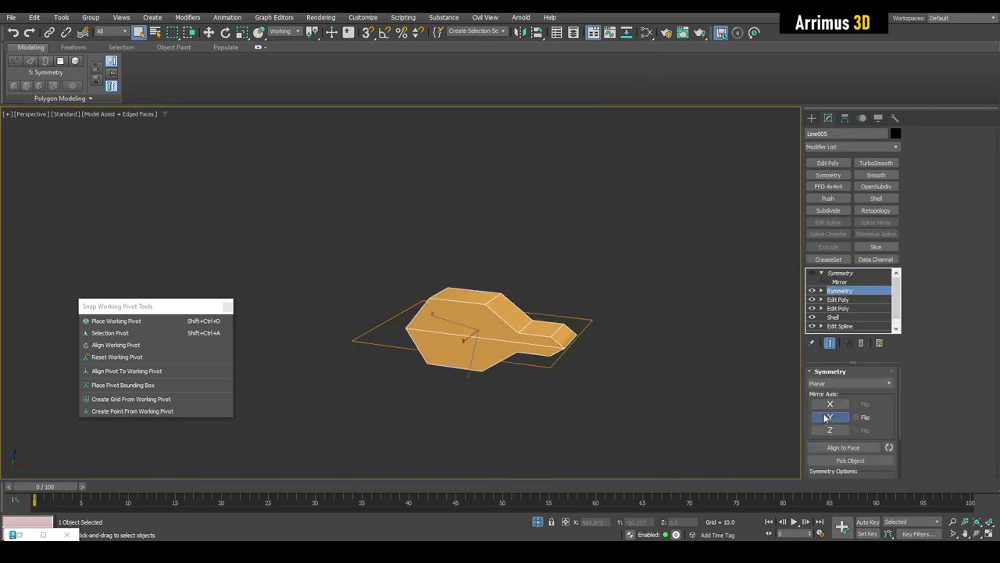
click(863, 420)
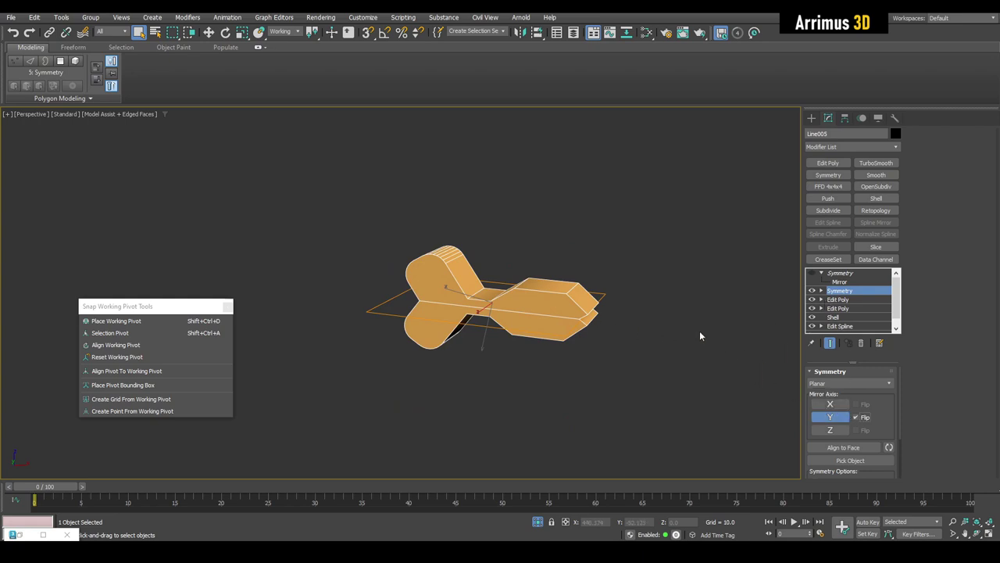
Rotate the new Symmetry's Mirror plane in the Working coordinate system so it stands across the segment's length
click(839, 300)
key(e)
alt+middle_drag(508, 279, 478, 309)
click(287, 31)
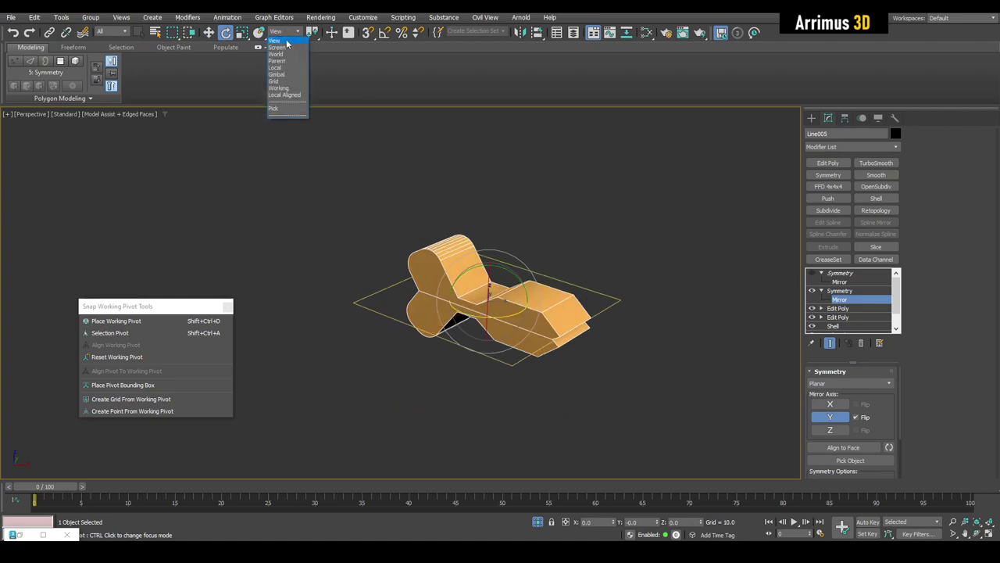
scroll(549, 289, up, 2)
drag(522, 294, 505, 233)
key(1)
key(q)
Show the whole arm again and move the Mirror plane closer to the elbow joint
key(alt+q)
alt+middle_drag(475, 250, 521, 292)
scroll(426, 285, down, 3)
key(1)
key(w)
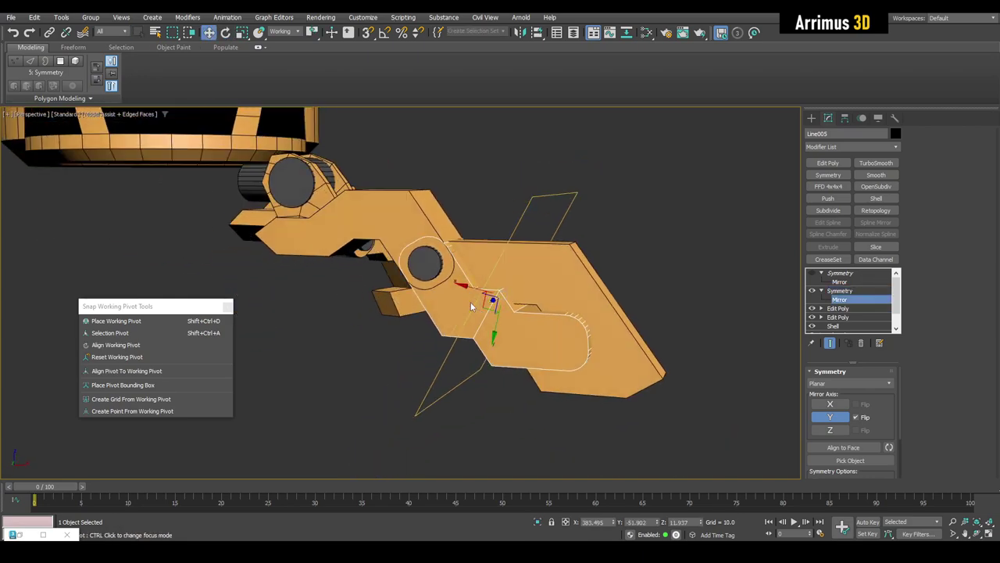
drag(481, 307, 445, 282)
Rotate the Mirror plane to angle the mirrored half of the segment along the hooked lower segment
key(e)
alt+middle_drag(445, 282, 475, 280)
drag(506, 252, 507, 260)
drag(452, 279, 469, 301)
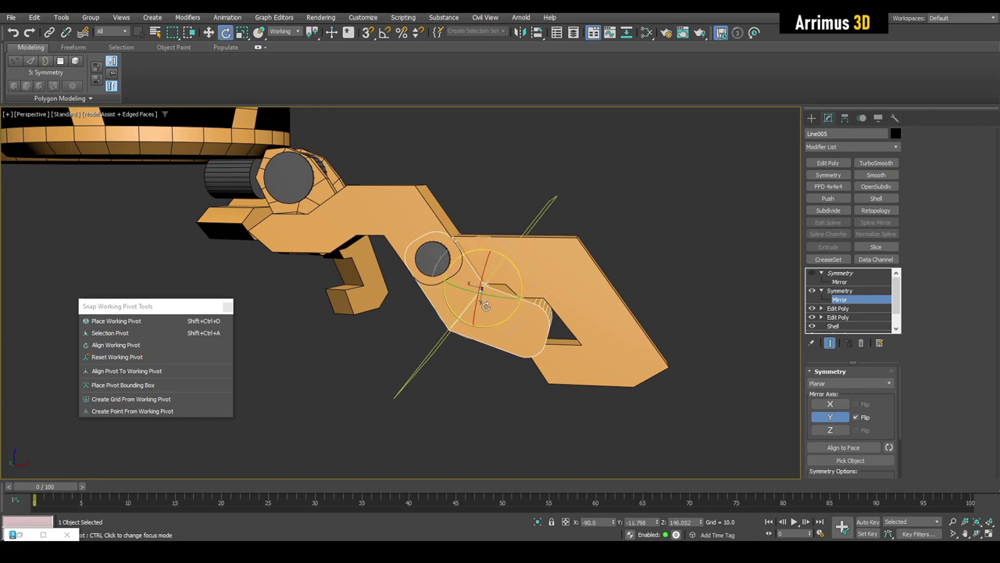
drag(485, 306, 508, 269)
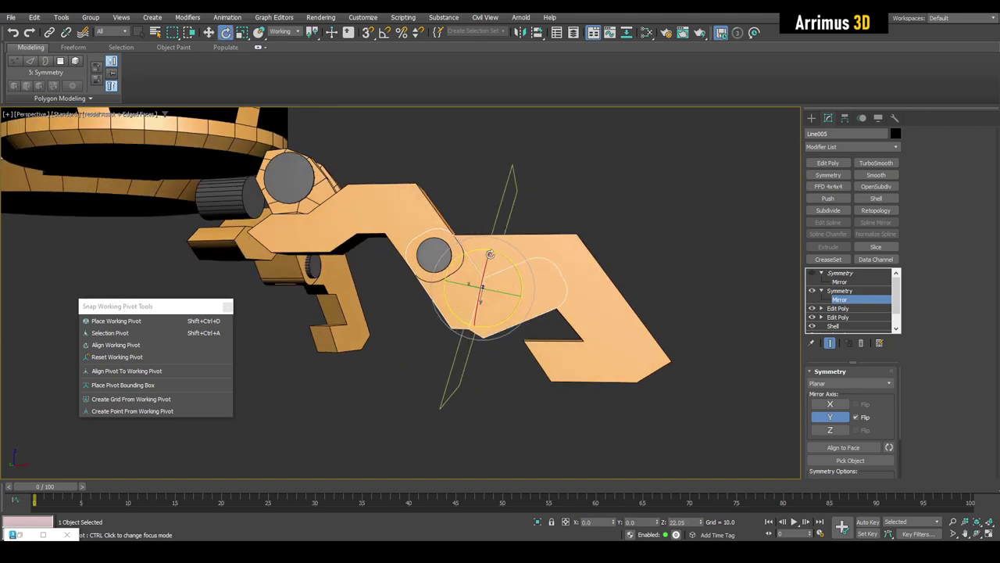
alt+middle_drag(491, 270, 470, 286)
key(1)
key(q)
Isolate the mirrored segment and copy its new Symmetry modifier from the stack
key(alt+q)
key(z)
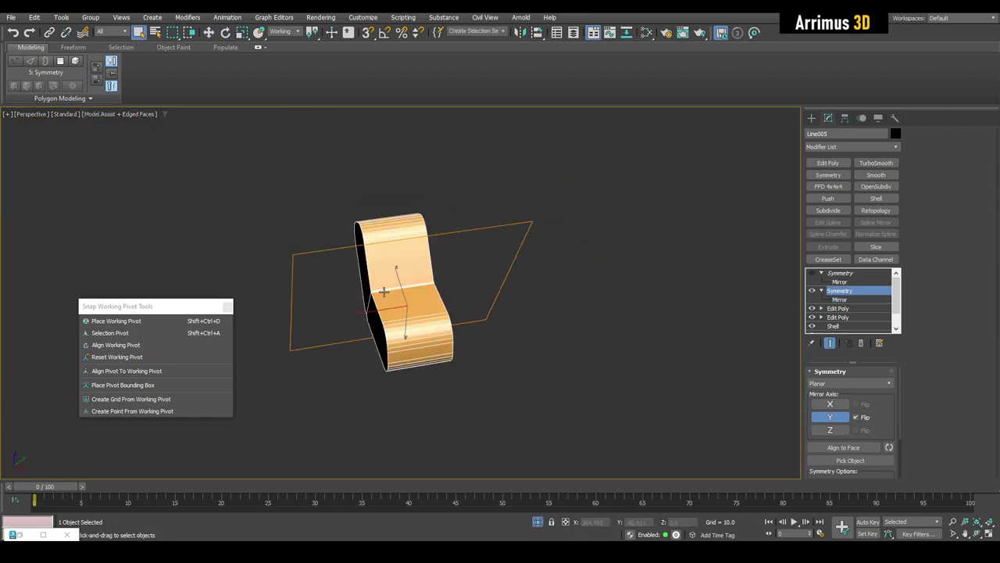
right_click(841, 290)
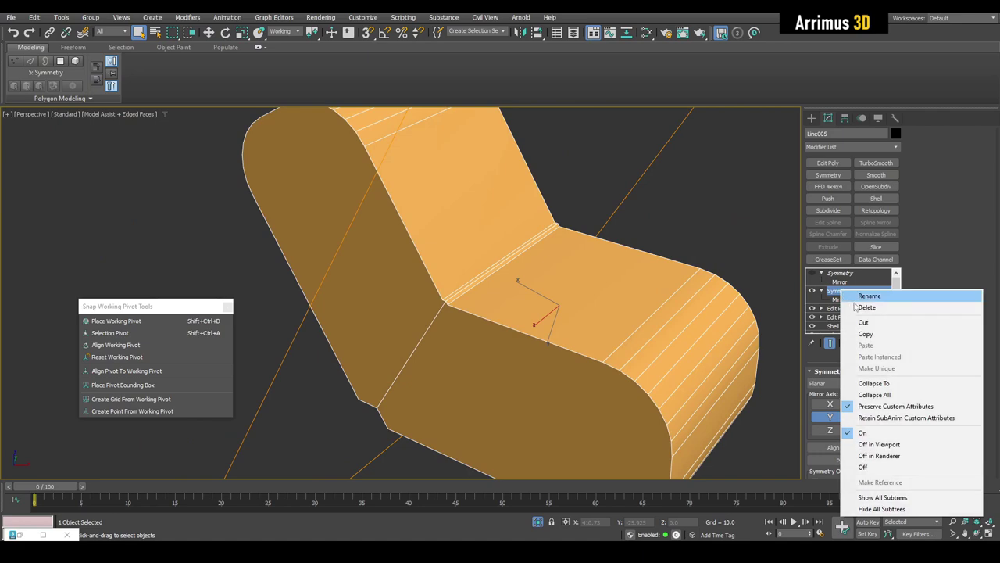
click(866, 335)
Add an Edit Poly above the new Symmetry and switch to edge editing at the mirrored seam
middle_drag(647, 274, 653, 269)
key(shift+e)
alt+middle_drag(463, 344, 492, 309)
scroll(449, 307, up, 4)
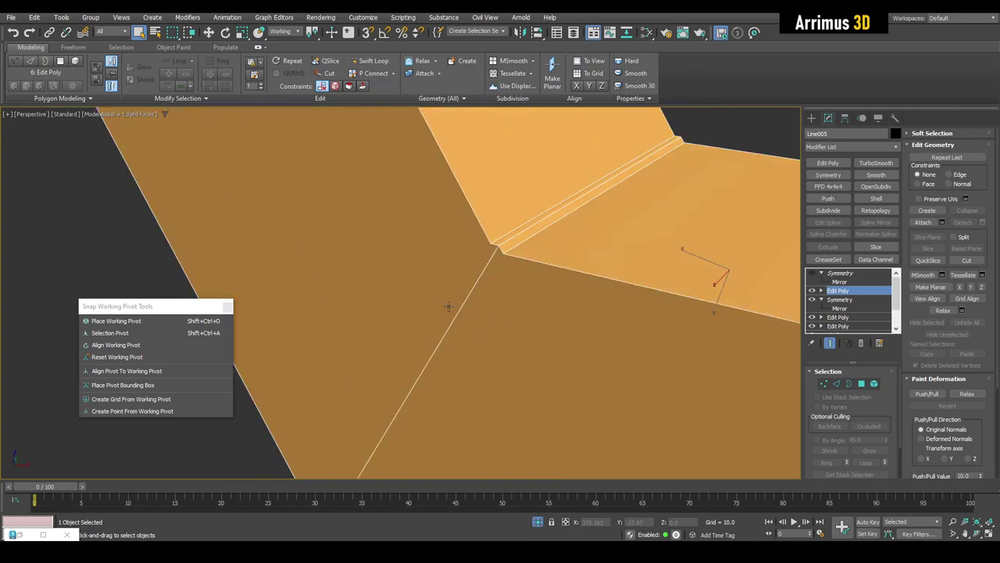
key(2)
scroll(492, 258, down, 2)
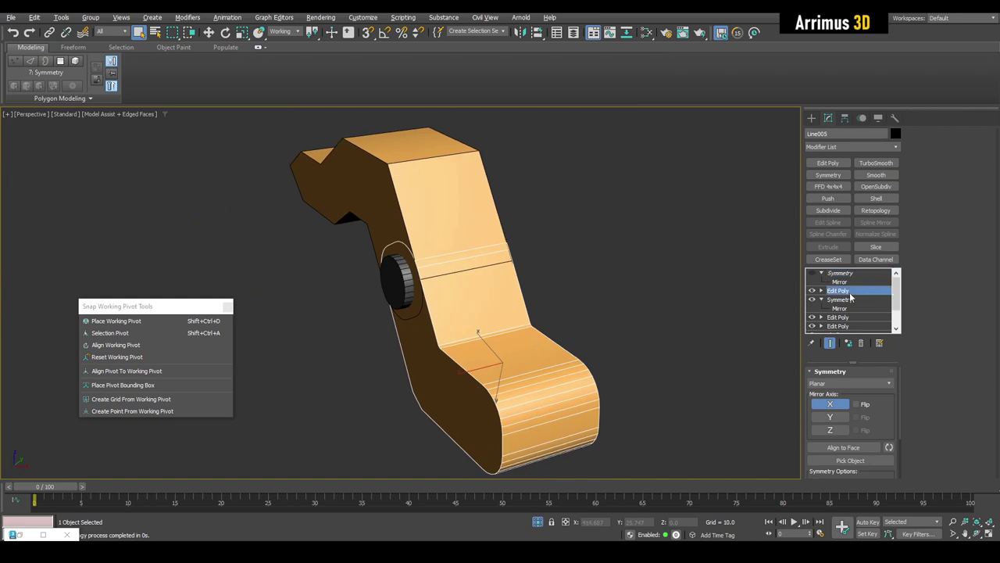
Narrow the mirrored segment at vertex level in the Working coordinate system so it fits within the upper segment's width
key(1)
alt+middle_drag(443, 339, 436, 332)
click(289, 31)
click(287, 88)
drag(433, 342, 455, 339)
alt+middle_drag(455, 339, 508, 254)
key(1)
key(q)
Make the copied upper segment see-through and add an Edit Poly beneath its Symmetry modifier for vertex editing
scroll(472, 312, up, 2)
scroll(438, 341, down, 3)
click(509, 252)
key(alt+x)
alt+middle_drag(542, 305, 564, 297)
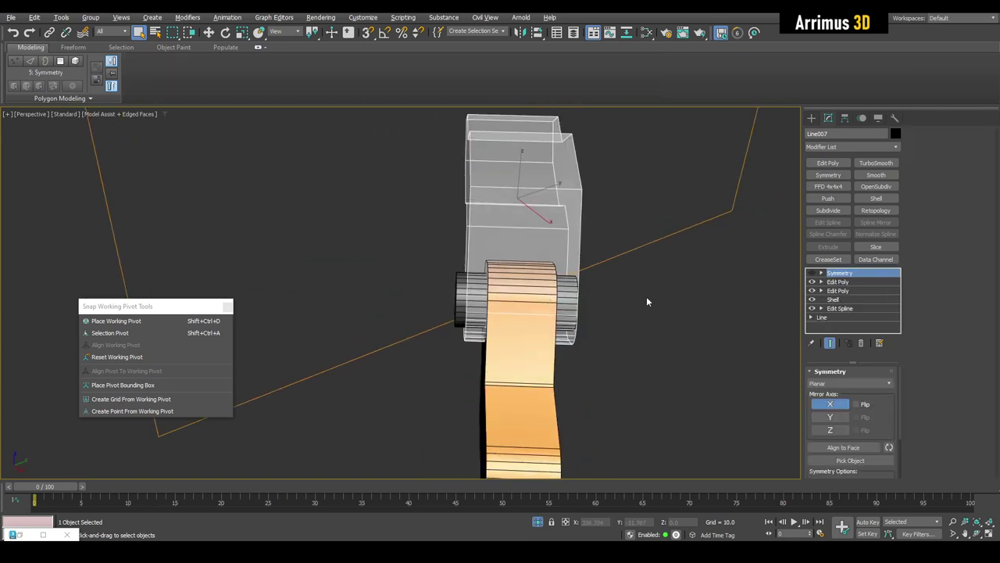
click(854, 282)
middle_drag(582, 251, 559, 252)
key(ctrl+e)
key(1)
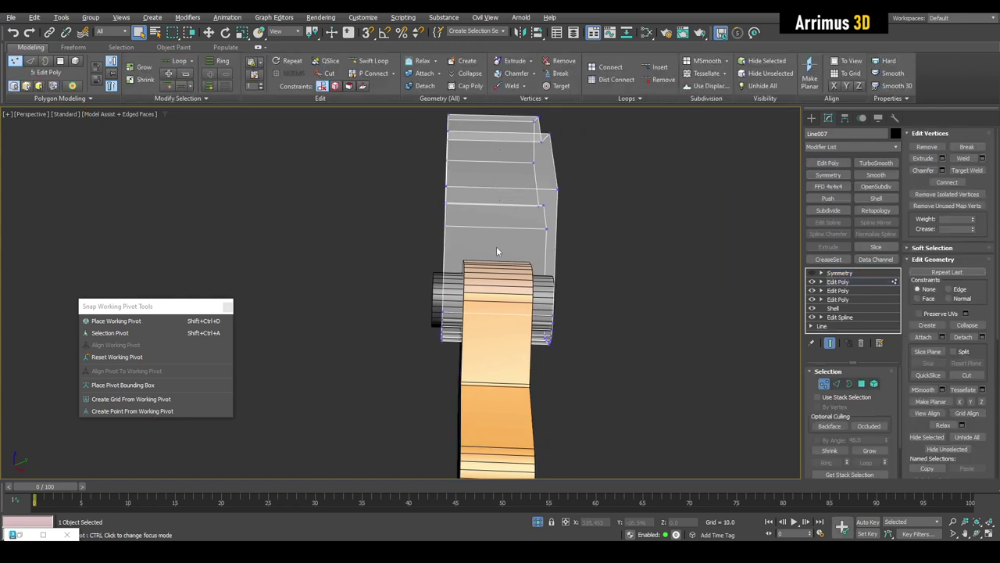
Insert two lengthwise edge loops along the narrow segment's sides and one loop across the upper segment above the elbow
key(alt+1)
click(460, 302)
key(w)
alt+middle_drag(460, 302, 511, 309)
key(alt+1)
click(490, 319)
key(w)
key(alt+1)
key(w)
alt+middle_drag(479, 259, 521, 236)
key(alt+1)
click(396, 306)
key(w)
Delete the upper segment's middle polygons around the elbow to open a slot, and turn off see-through display
key(4)
key(q)
alt+middle_drag(531, 299, 453, 309)
middle_drag(355, 363, 386, 310)
drag(387, 314, 392, 439)
key(Delete)
key(alt+x)
alt+middle_drag(402, 408, 467, 357)
key(3)
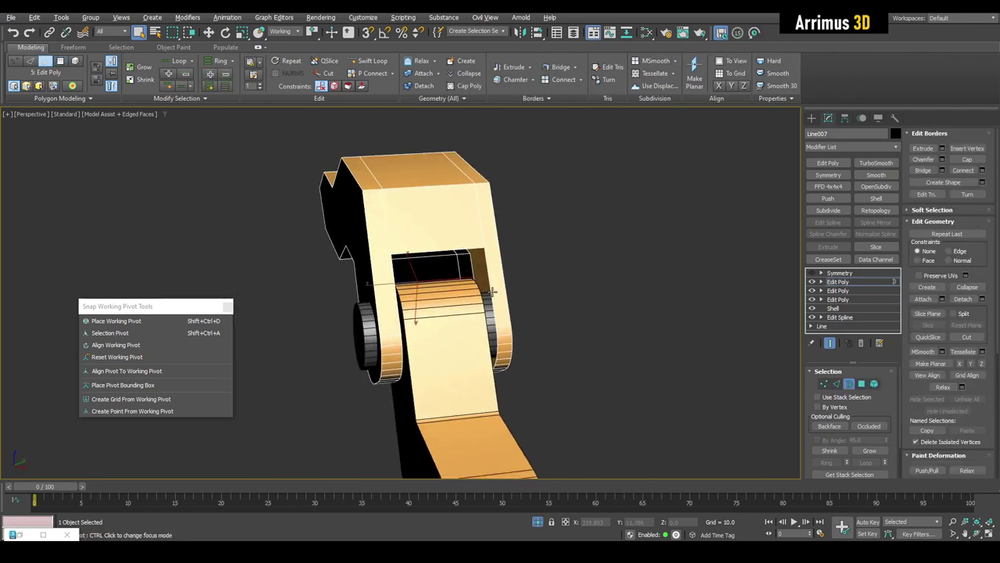
Isolate the slotted upper segment and cap the open border around the slot
key(3)
key(alt+q)
key(alt+q)
alt+middle_drag(494, 290, 446, 283)
scroll(527, 276, up, 3)
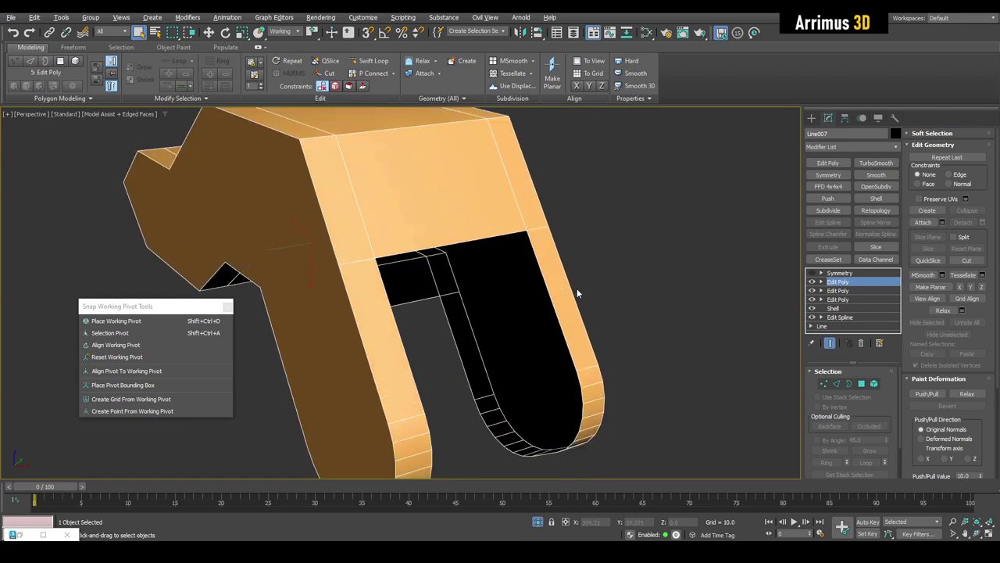
key(3)
click(822, 282)
click(552, 297)
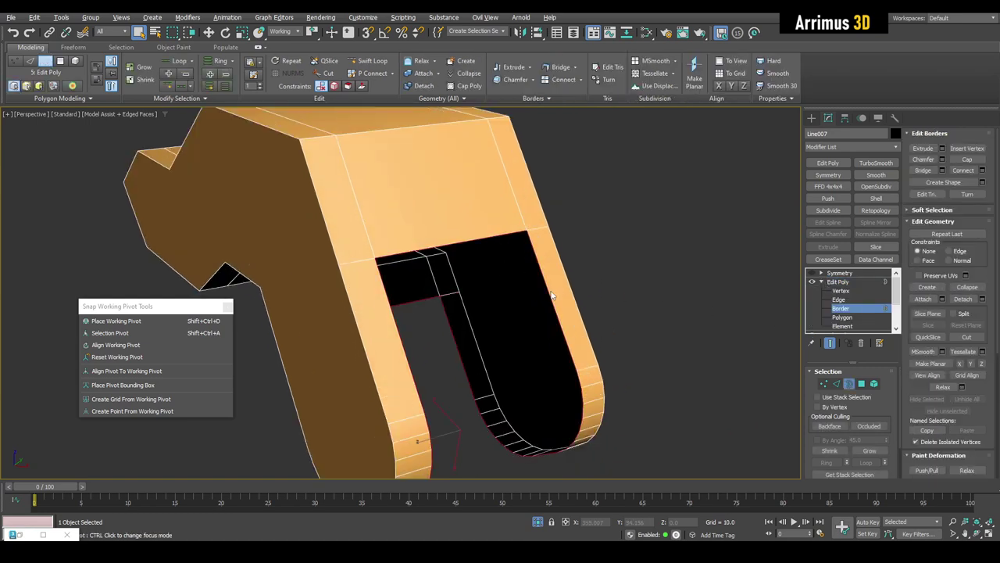
key(alt+p)
Inspect the capped slot between the prongs with edged faces off and on, and show the whole arm again
alt+middle_drag(544, 284, 429, 297)
key(1)
key(alt+x)
mouse_move(461, 334)
alt+middle_down()
mouse_move(617, 258)
mouse_move(565, 279)
alt+middle_up()
key(alt+x)
key(F4)
scroll(565, 277, up, 5)
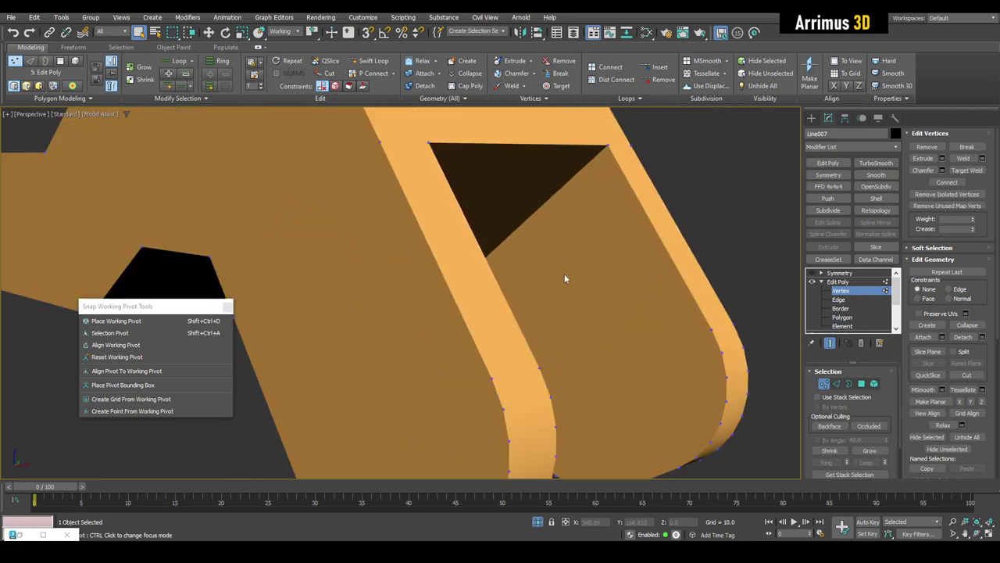
key(F4)
scroll(624, 262, down, 8)
alt+middle_drag(623, 262, 468, 296)
scroll(586, 252, up, 3)
key(1)
key(alt+q)
middle_drag(386, 335, 489, 282)
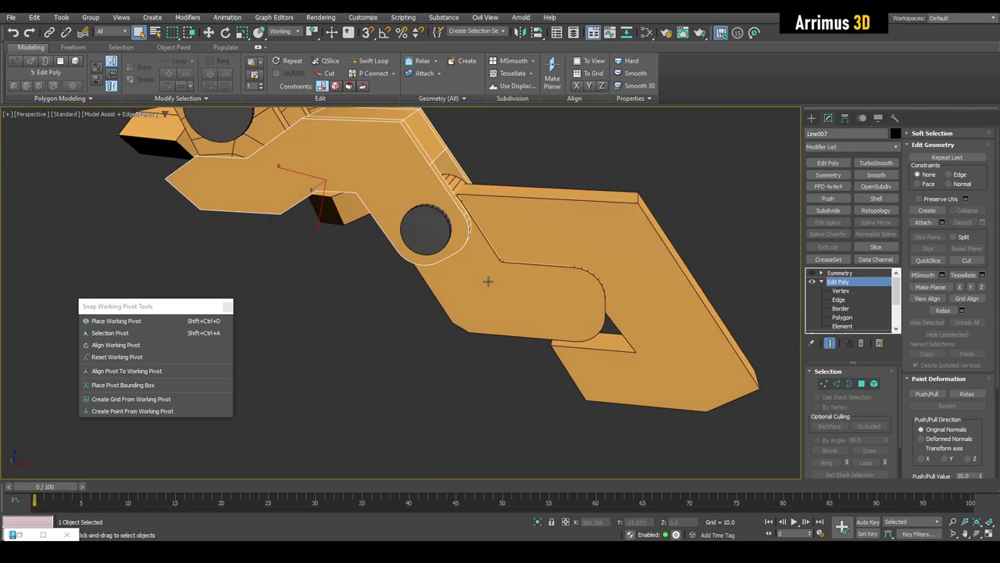
Copy the elbow pin to the narrow segment's outer joint
scroll(489, 283, down, 3)
click(543, 253)
key(w)
alt+middle_drag(544, 256, 494, 275)
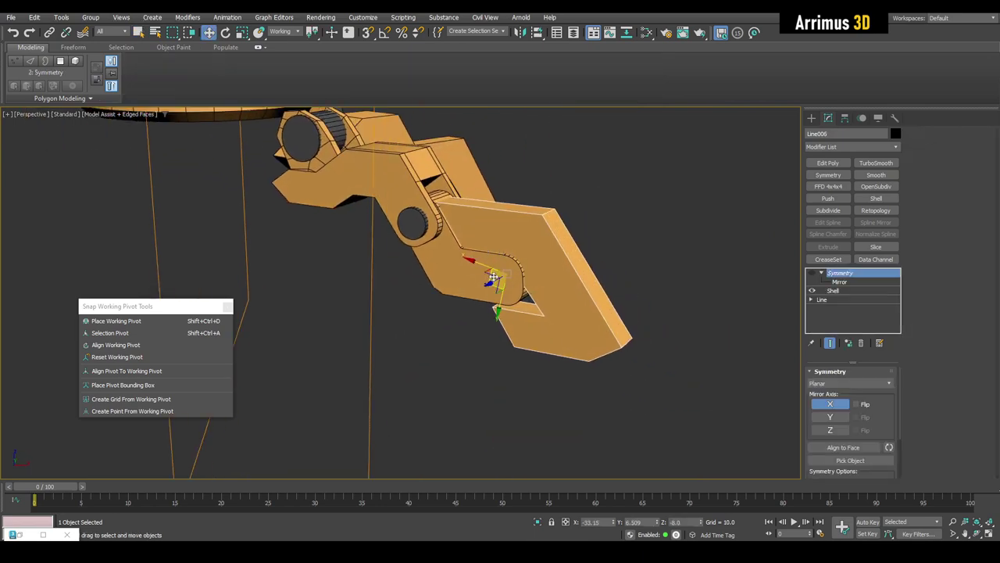
click(412, 226)
mouse_move(413, 226)
alt+middle_down()
mouse_move(437, 230)
mouse_move(416, 231)
alt+middle_up()
shift+drag(414, 231, 501, 282)
click(501, 320)
Move the claw segment outward and down so that it meets the copied pin's joint
click(545, 264)
alt+middle_drag(545, 264, 505, 270)
mouse_move(458, 276)
mouse_down()
mouse_move(544, 339)
mouse_move(564, 325)
mouse_move(551, 325)
mouse_up()
alt+middle_drag(552, 325, 550, 301)
Add an Edit Spline modifier above the claw's base Line and delete the vertices forming its inner notch
key(q)
scroll(539, 320, up, 3)
click(841, 300)
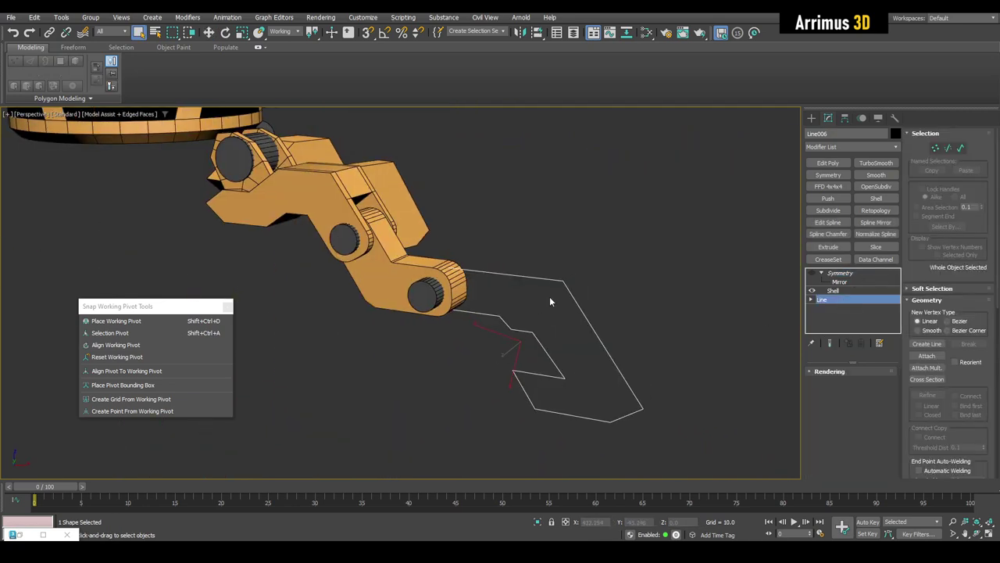
click(846, 223)
alt+middle_drag(630, 270, 562, 263)
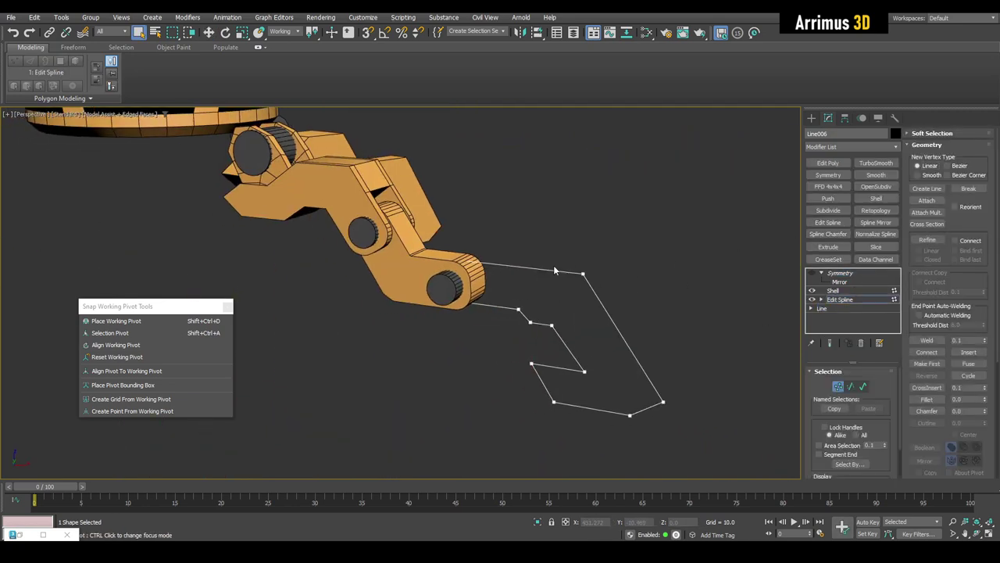
key(w)
alt+middle_drag(612, 290, 583, 284)
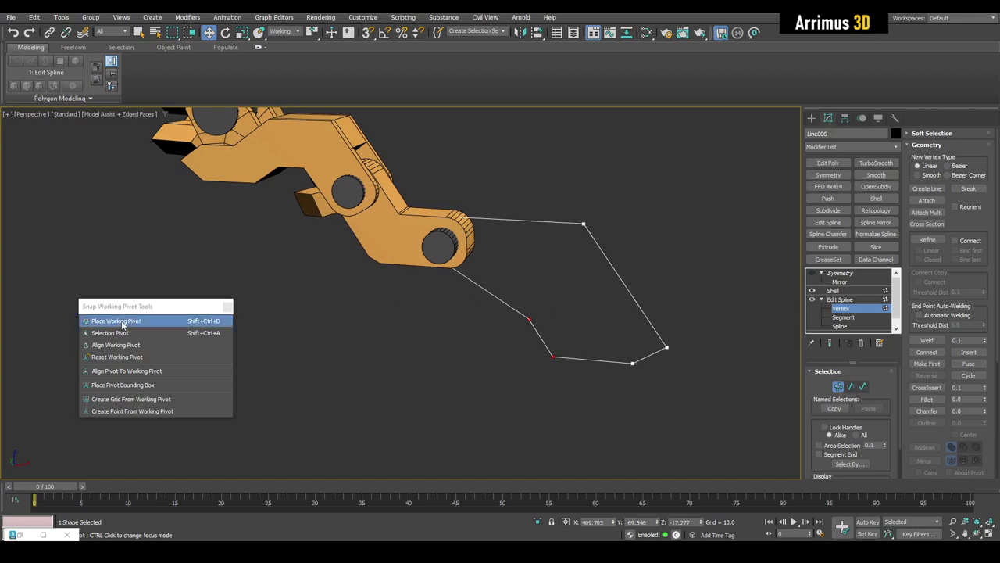
Place a working pivot on the lower edge of the claw's profile
click(121, 322)
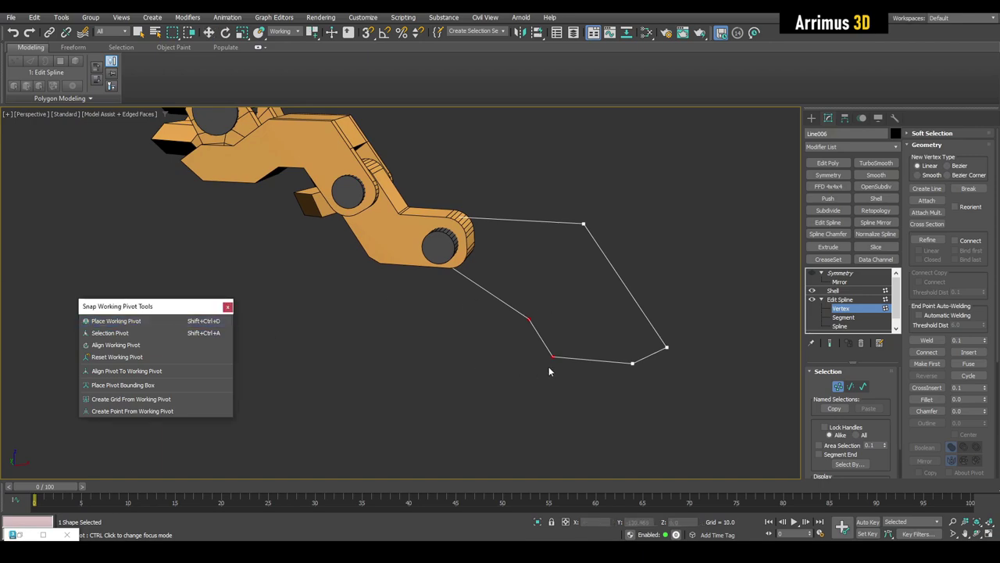
click(592, 360)
alt+middle_drag(593, 377, 545, 364)
middle_drag(511, 289, 524, 302)
alt+middle_drag(563, 399, 622, 370)
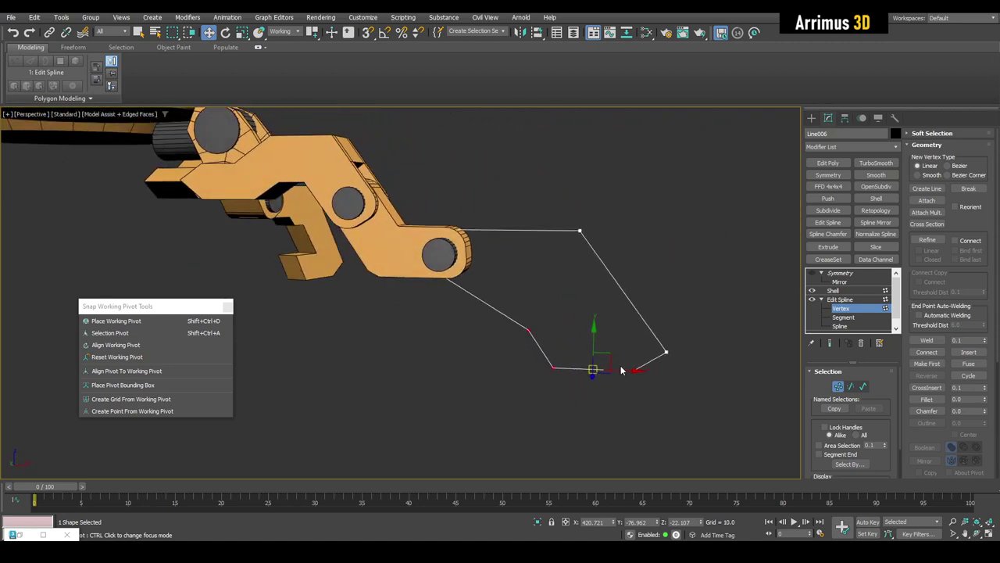
Move the profile's vertices in the working pivot's plane to form a narrower claw that bends downward from the joint
drag(620, 369, 501, 359)
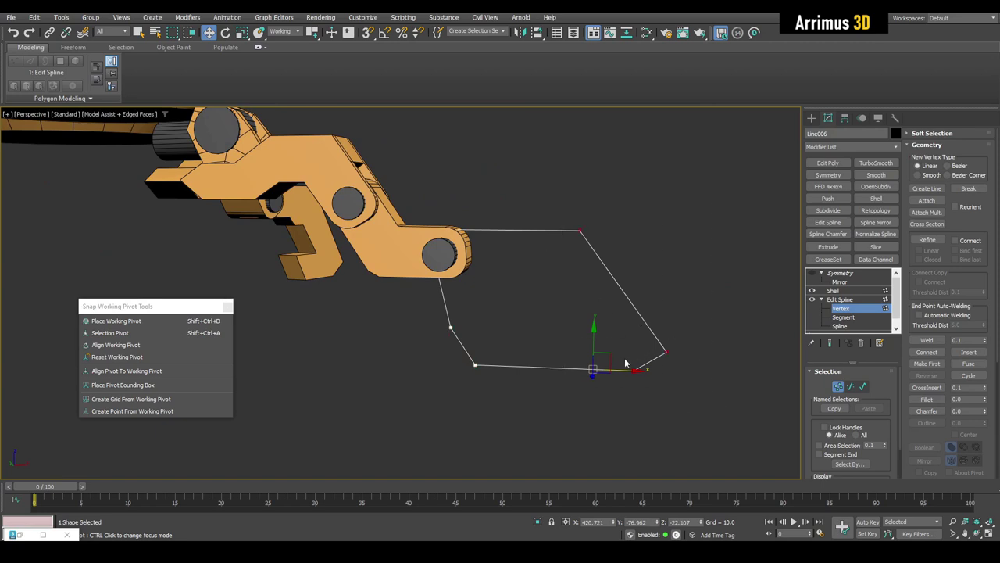
drag(627, 369, 480, 342)
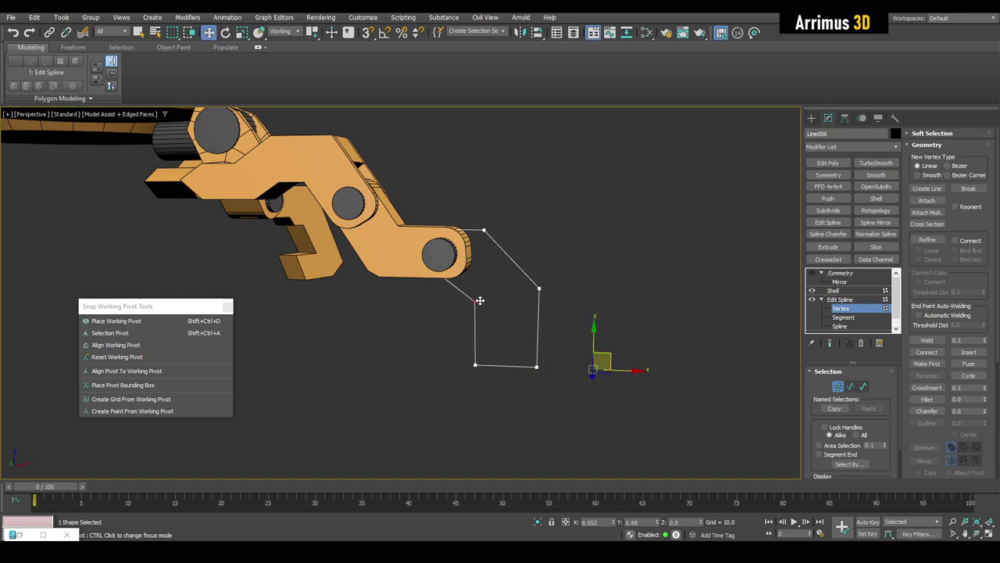
alt+middle_drag(473, 318, 449, 322)
drag(509, 254, 560, 397)
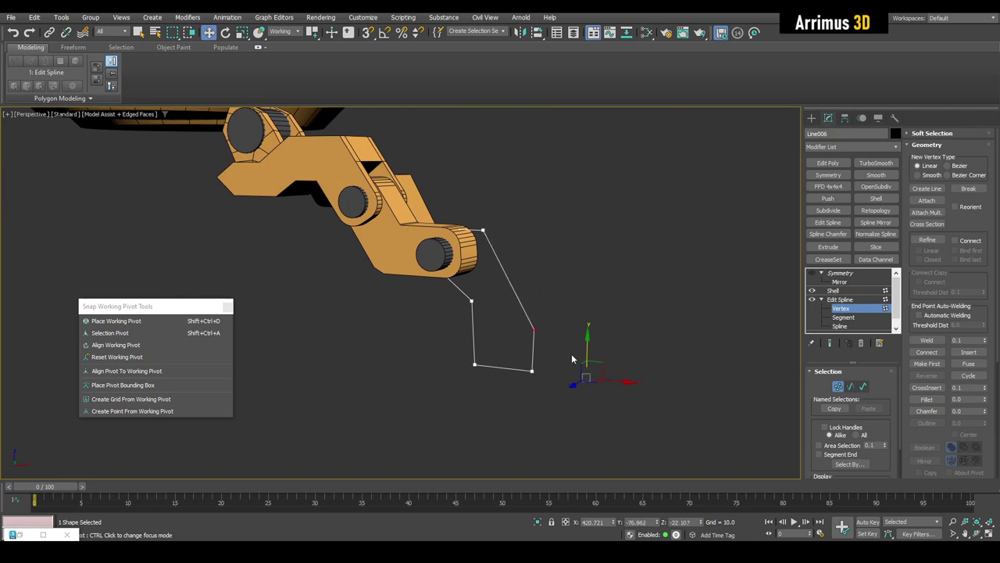
drag(611, 381, 655, 397)
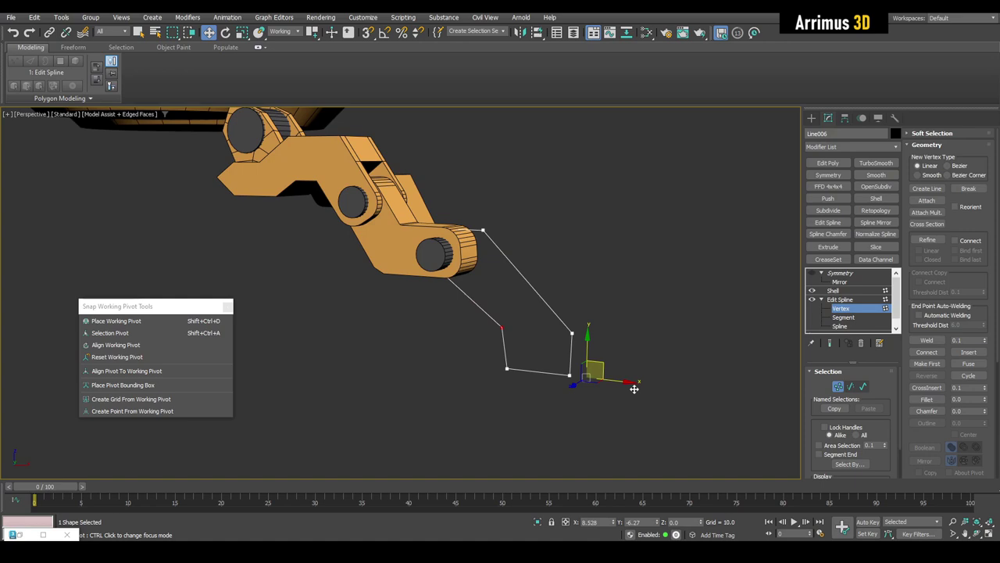
alt+middle_drag(610, 367, 609, 354)
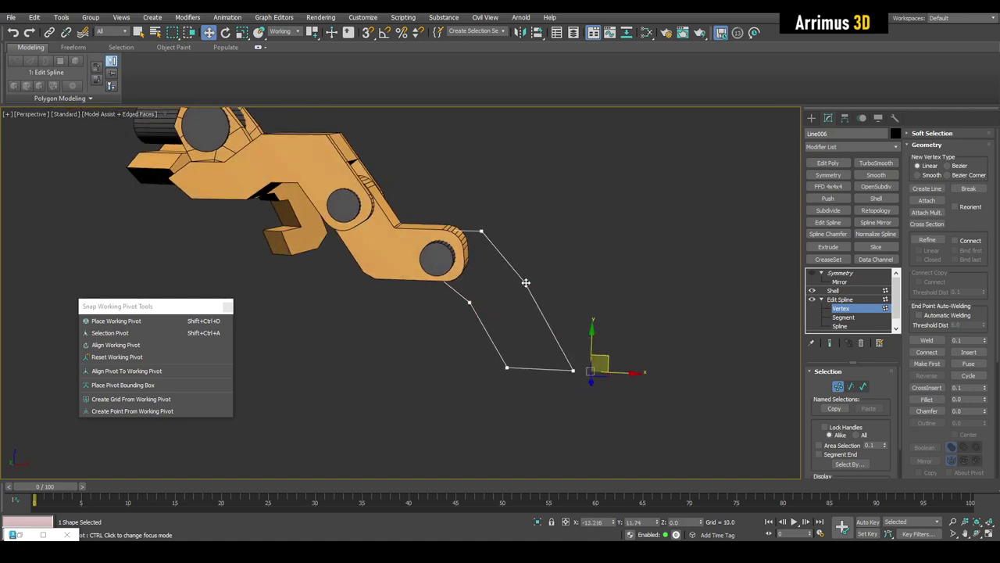
alt+middle_drag(556, 286, 618, 291)
scroll(619, 292, up, 3)
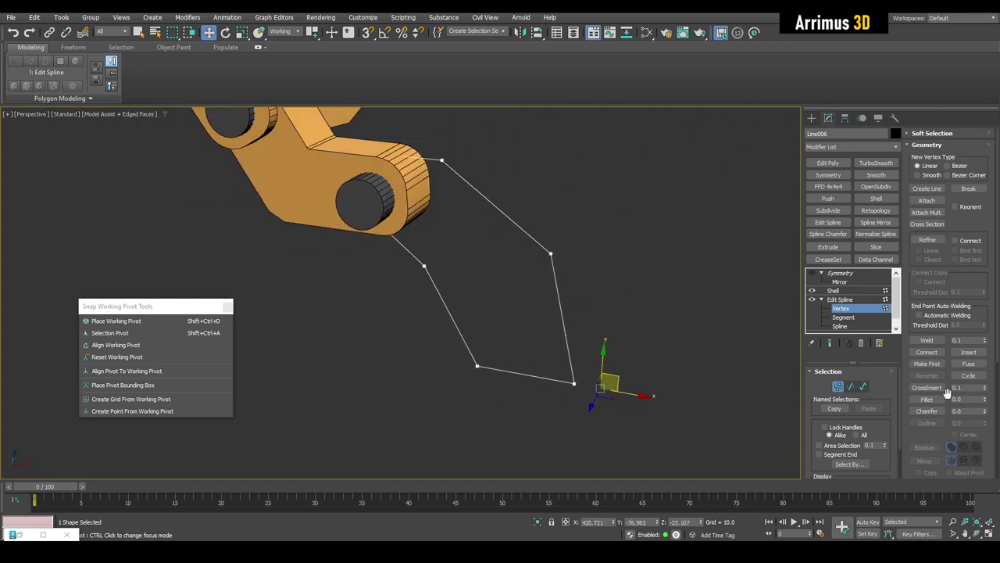
Refine the claw profile's outer edge with a new vertex near the tip, reposition the tip vertices, and return to the solid claw
click(928, 239)
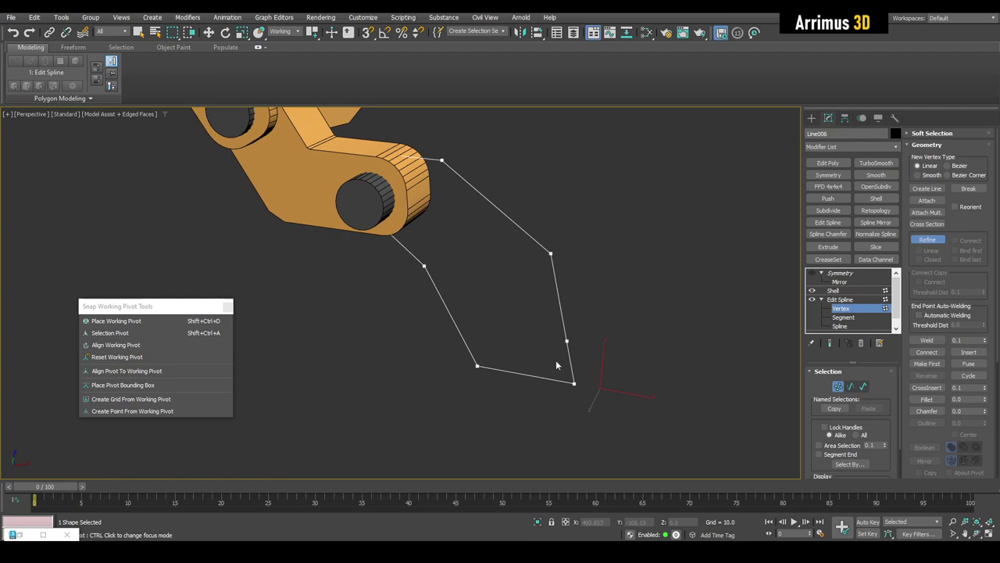
key(w)
alt+middle_drag(583, 398, 581, 350)
drag(676, 425, 702, 389)
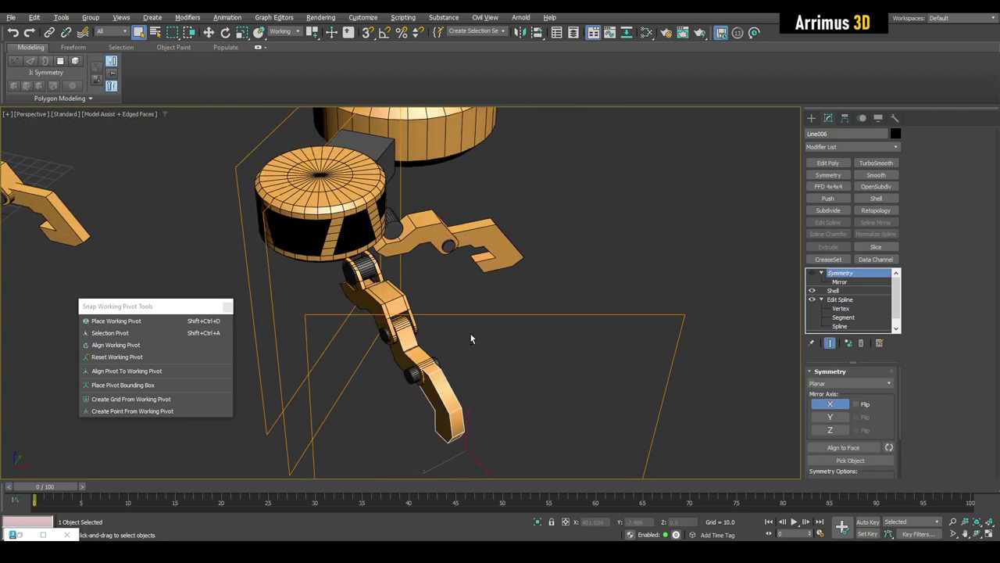
Add an Edit Poly modifier above the copied pin's Shell and select the vertices at one end of the pin
alt+middle_drag(470, 332, 410, 356)
click(428, 349)
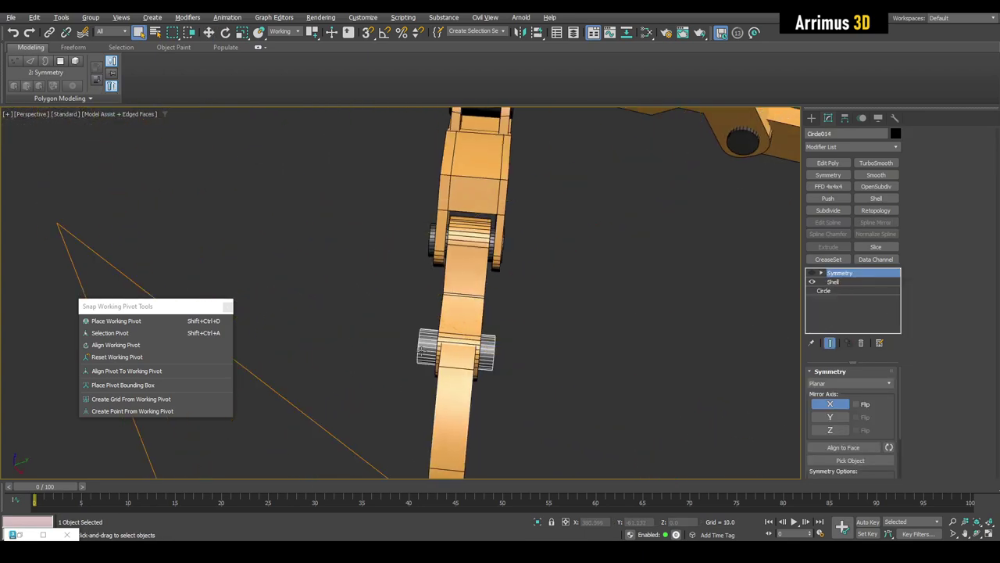
alt+middle_drag(695, 311, 738, 305)
scroll(738, 305, up, 3)
click(835, 282)
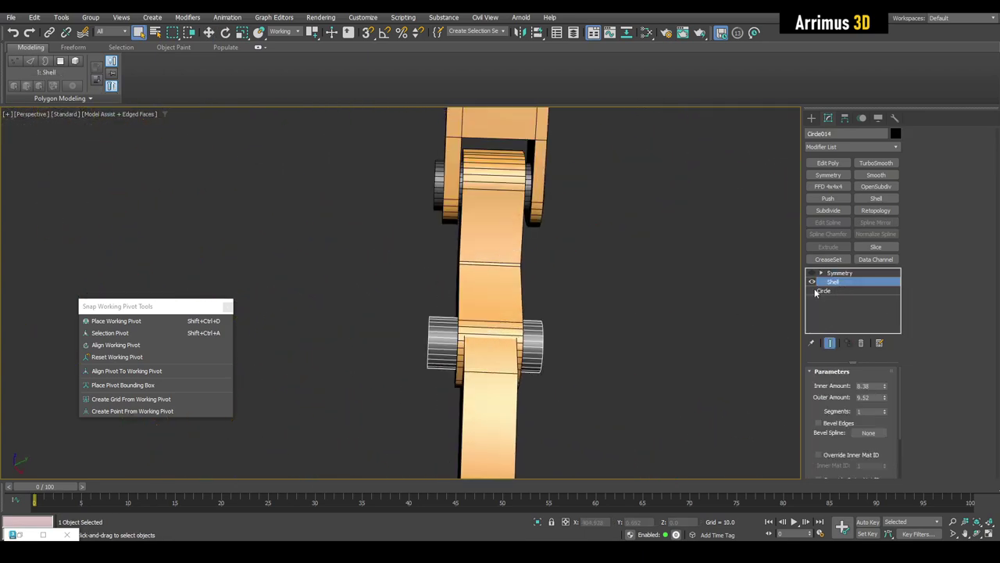
click(829, 164)
key(1)
drag(391, 272, 466, 408)
key(w)
scroll(457, 291, down, 3)
middle_drag(467, 359, 484, 272)
scroll(461, 270, up, 5)
middle_drag(394, 324, 431, 329)
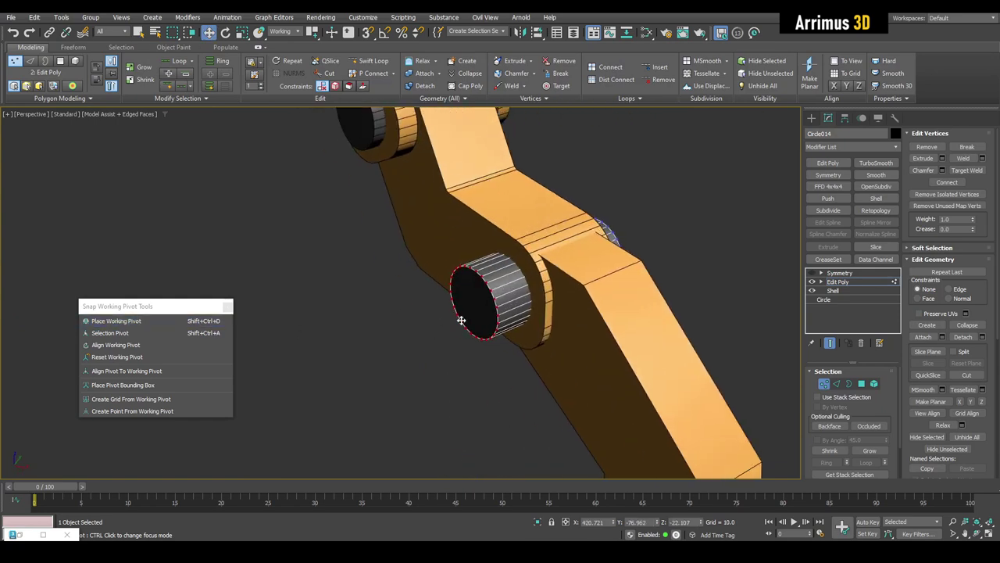
Place a working pivot on the pin's end cap and move the selected end inward toward the segment's side
click(118, 322)
scroll(499, 341, up, 4)
click(456, 281)
middle_drag(509, 335, 436, 317)
drag(403, 300, 450, 302)
middle_drag(450, 303, 308, 317)
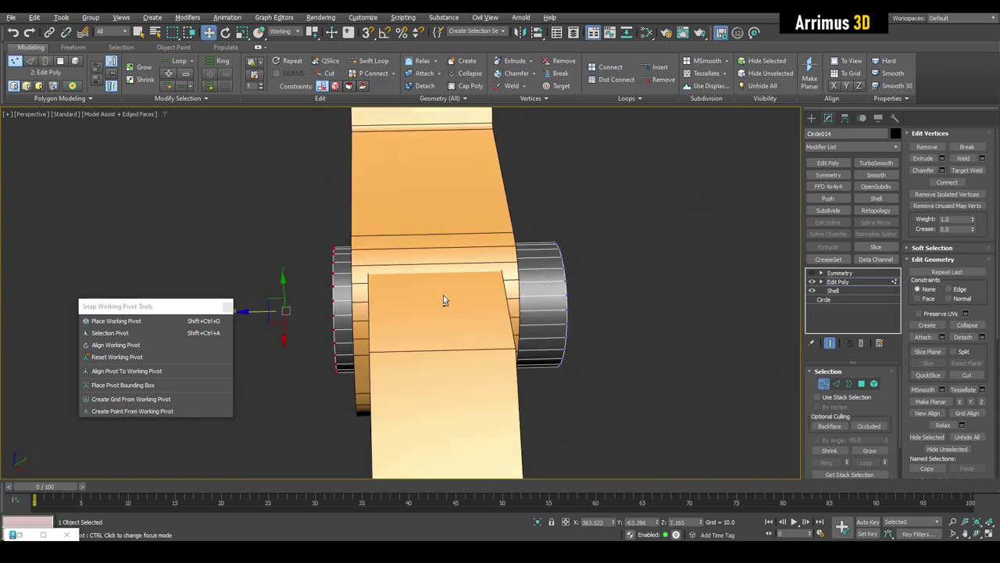
Move the pin's opposite end vertices inward along the working Z axis so both ends protrude only slightly
drag(482, 208, 614, 397)
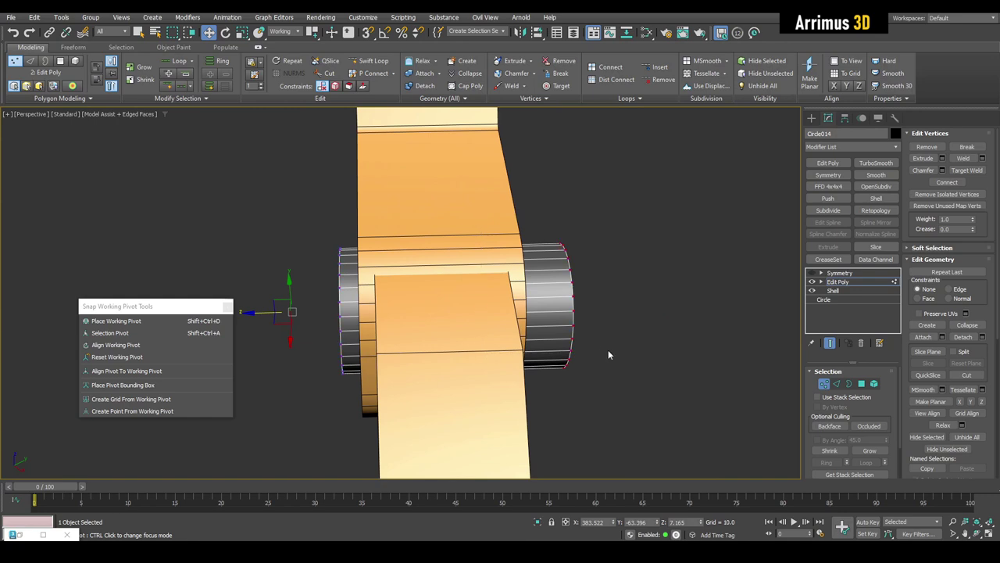
drag(265, 311, 227, 311)
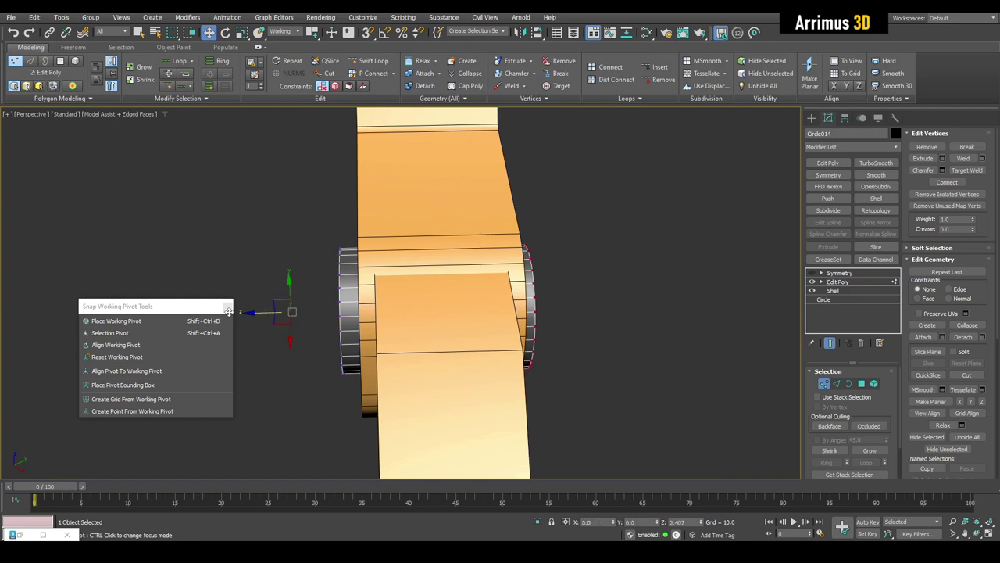
scroll(241, 312, down, 5)
click(470, 296)
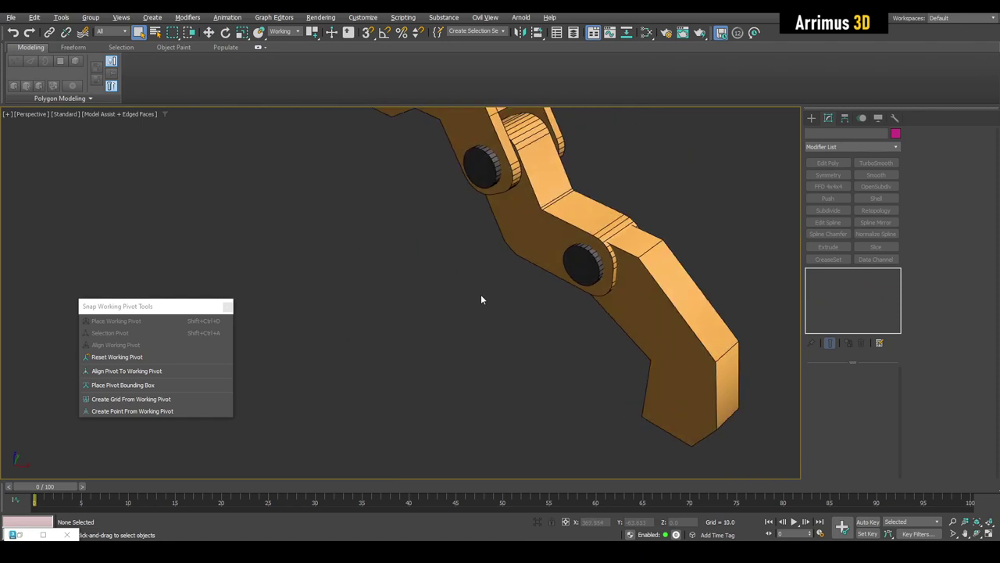
alt+middle_drag(481, 293, 510, 295)
middle_drag(561, 212, 534, 249)
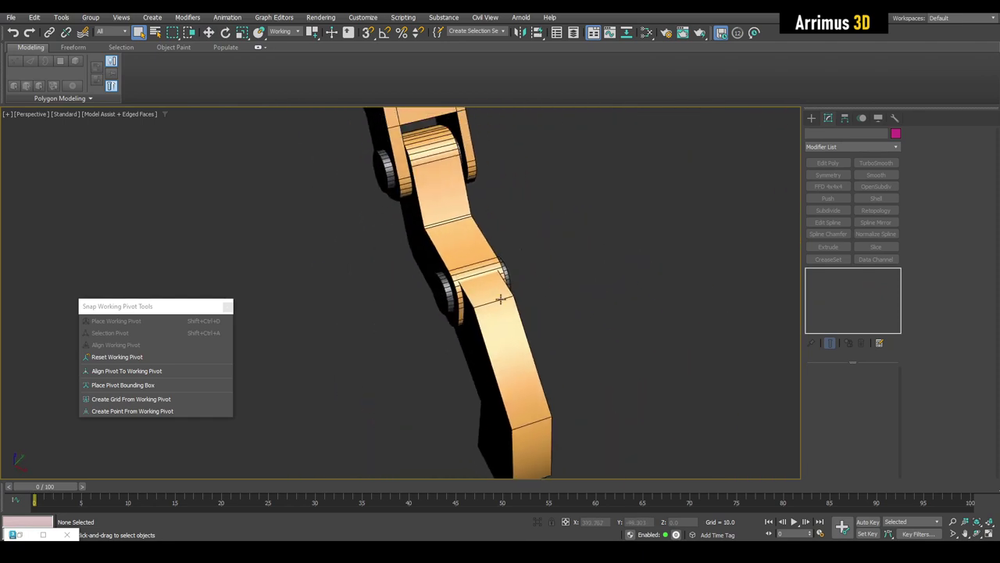
Add an Edit Poly modifier above the claw segment's Shell and enter vertex editing
click(501, 299)
click(832, 292)
click(829, 163)
key(1)
Thin the claw into a plate and shift it sideways along the working Z axis to sit beside the joint
middle_drag(520, 300, 504, 286)
key(r)
drag(442, 371, 460, 354)
key(w)
drag(385, 291, 344, 297)
key(r)
drag(394, 384, 435, 373)
key(w)
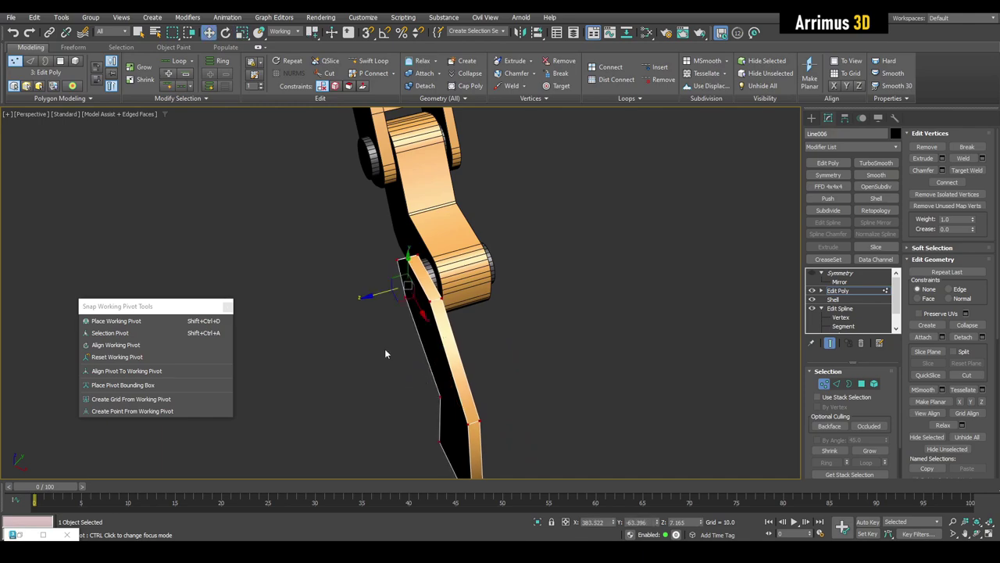
drag(372, 294, 376, 294)
Add an edge across each broad face of the claw plate just beyond the joint, checking the fit with see-through display
alt+middle_drag(386, 302, 447, 273)
key(q)
click(498, 333)
scroll(492, 334, up, 3)
key(alt+x)
key(alt+x)
key(alt+1)
click(471, 376)
key(w)
key(1)
key(q)
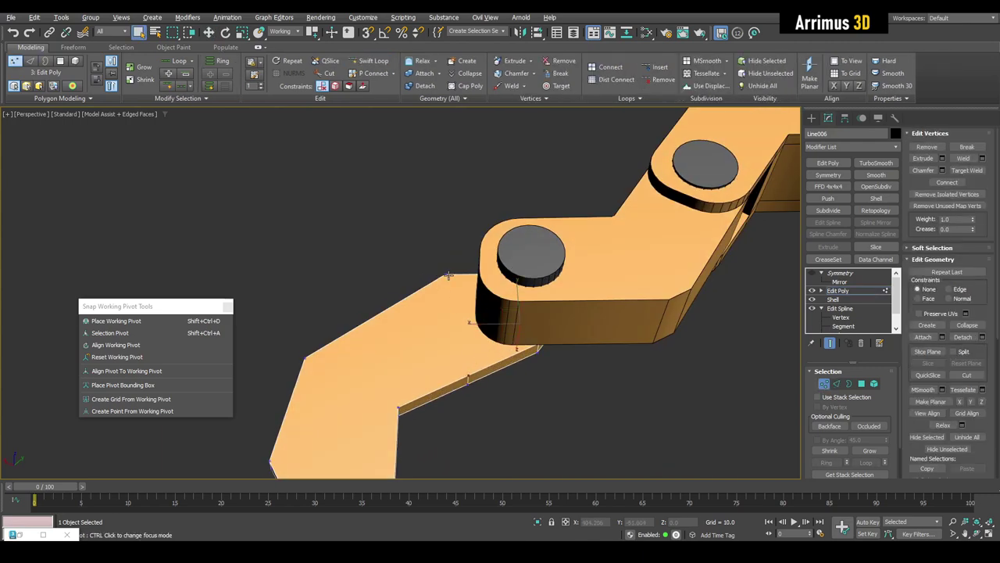
alt+middle_drag(412, 318, 425, 362)
Extrude the claw plate's inner polygon beyond the joint across the segment's width along the working Z axis
key(4)
middle_drag(468, 413, 436, 319)
click(413, 271)
key(w)
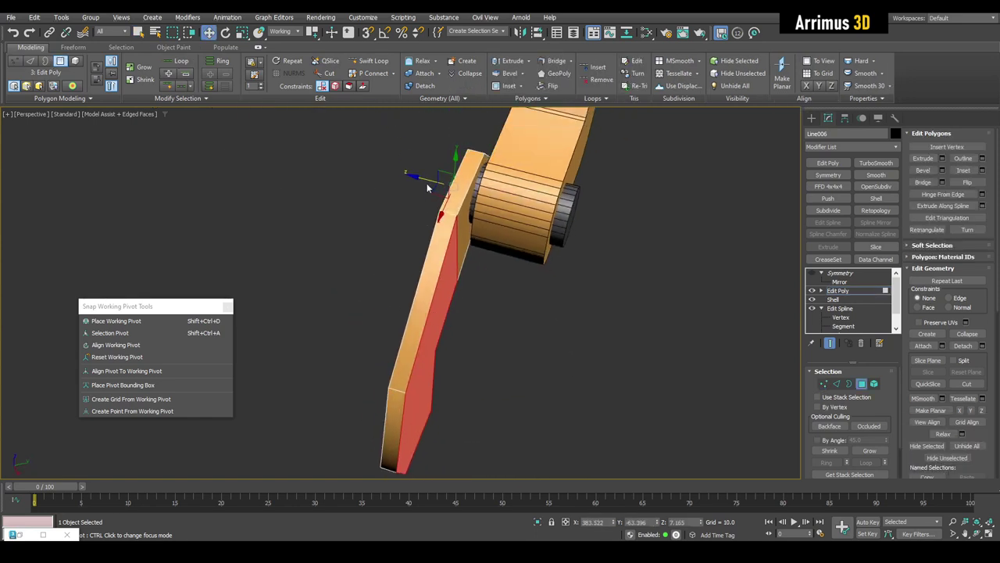
shift+drag(423, 182, 516, 206)
middle_drag(517, 206, 509, 238)
key(4)
key(q)
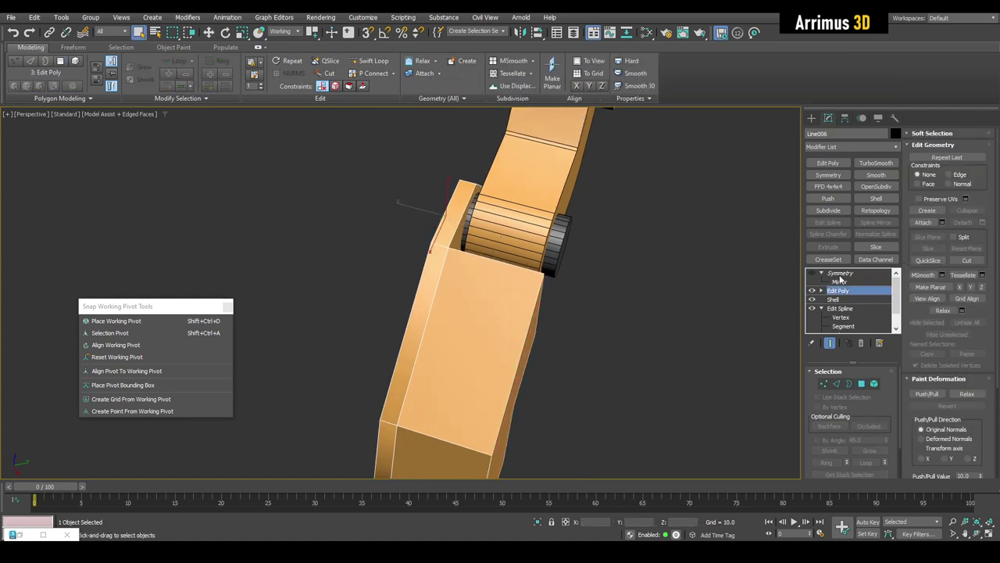
Replace the claw's disabled Symmetry modifier with a new Symmetry mirrored on Z to form the second prong
click(838, 274)
right_click(837, 272)
click(863, 288)
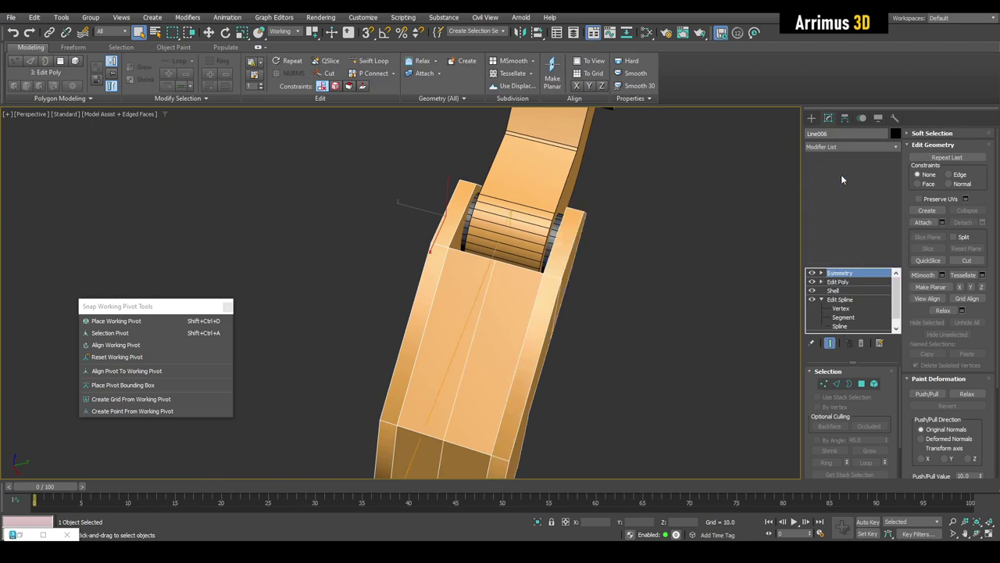
click(841, 176)
alt+middle_drag(658, 251, 607, 266)
click(606, 266)
middle_drag(450, 278, 425, 264)
Apply a Smooth modifier to the claw segment and review the whole arm with edged faces off and on
click(412, 216)
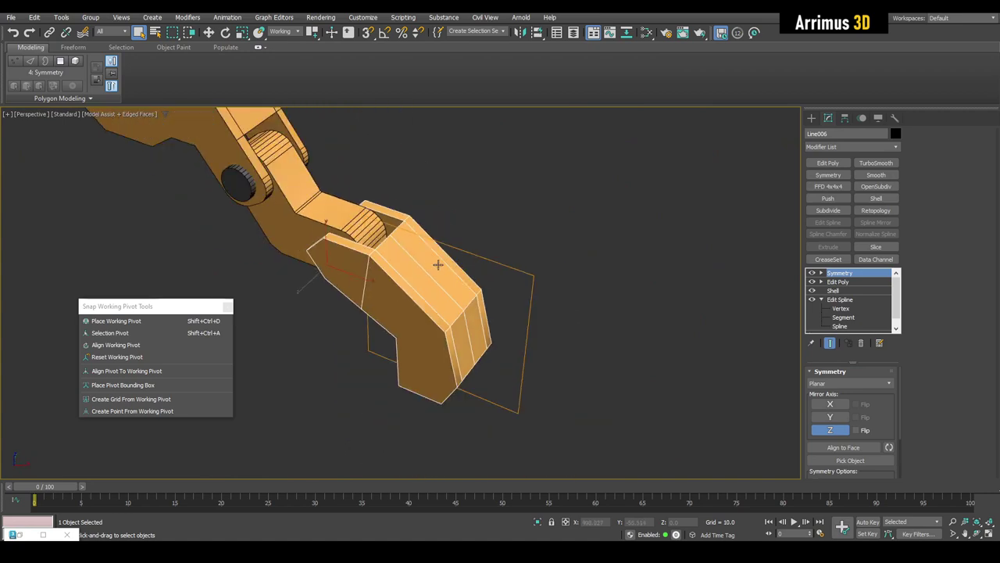
click(877, 175)
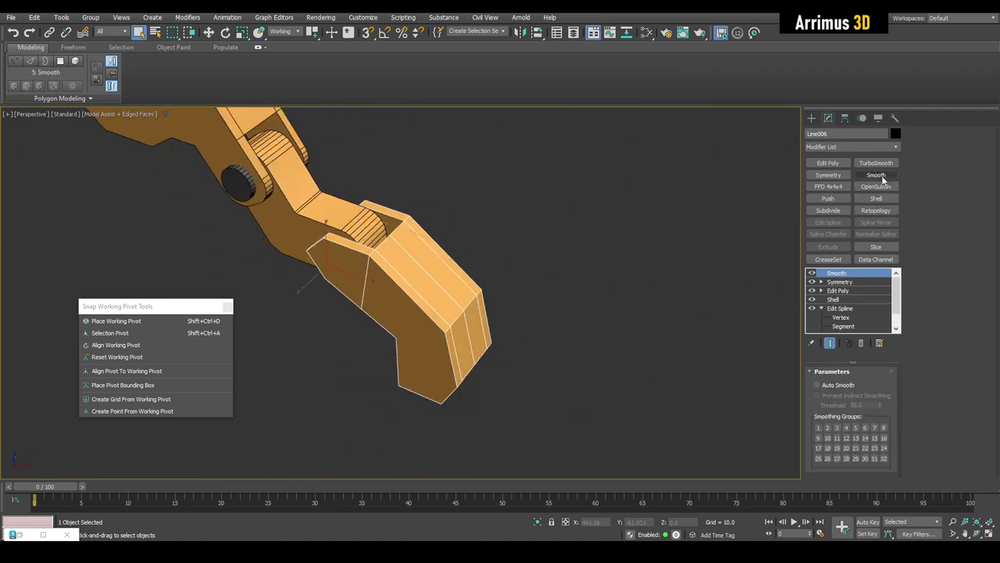
key(F4)
middle_drag(561, 225, 586, 256)
click(709, 324)
middle_drag(443, 234, 540, 277)
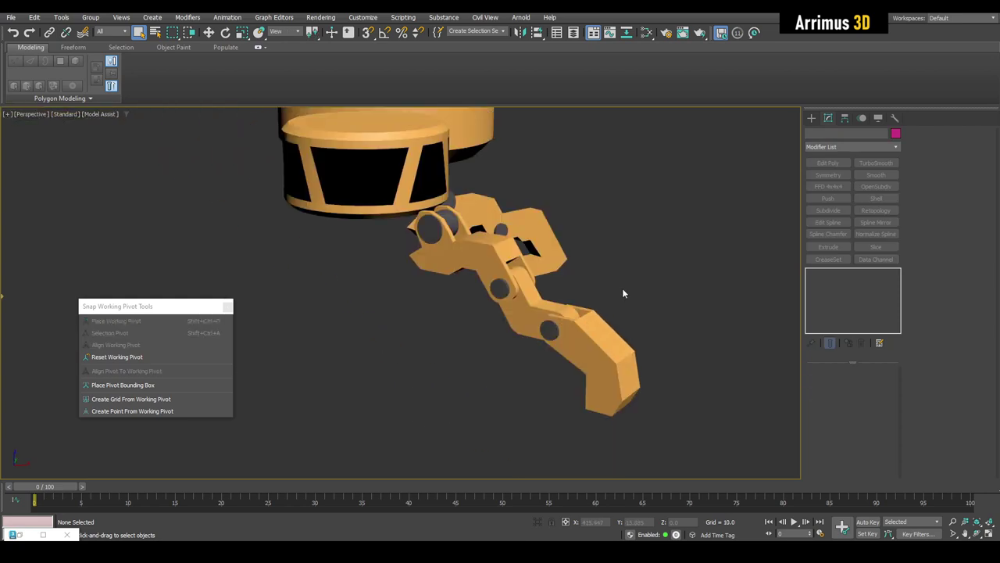
alt+middle_drag(494, 330, 596, 346)
key(F4)
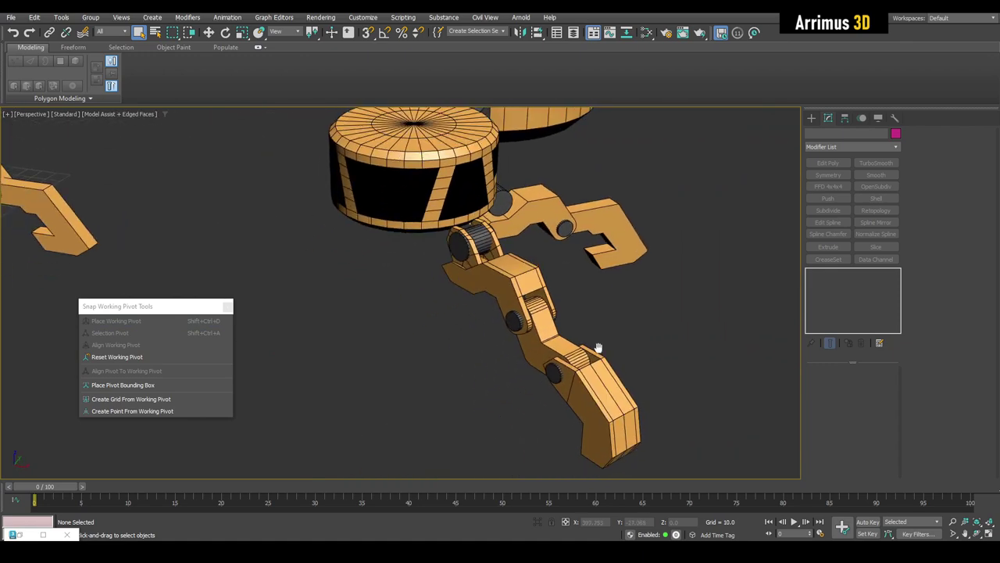